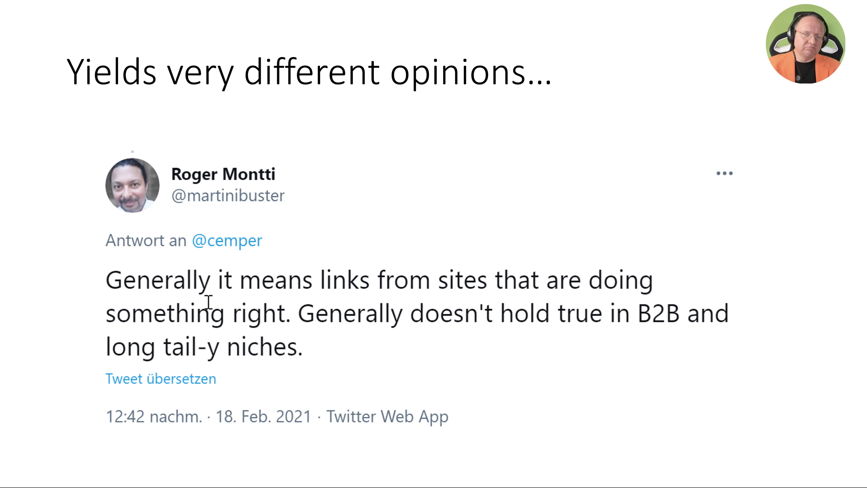
# Advance the slideshow to the tweet arguing that links bringing valuable traffic have value
pyautogui.press('Right')
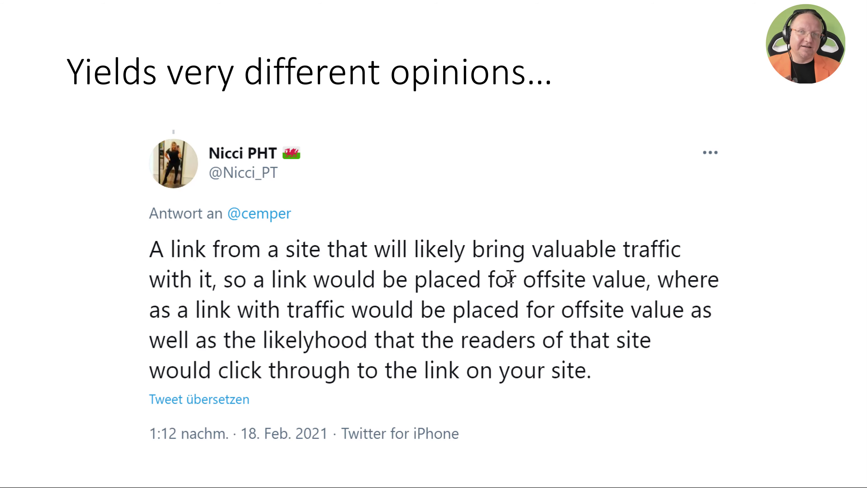
# Advance three slides, through the context and referral-traffic question tweets, to the referral traffic links reply
pyautogui.press('Right')
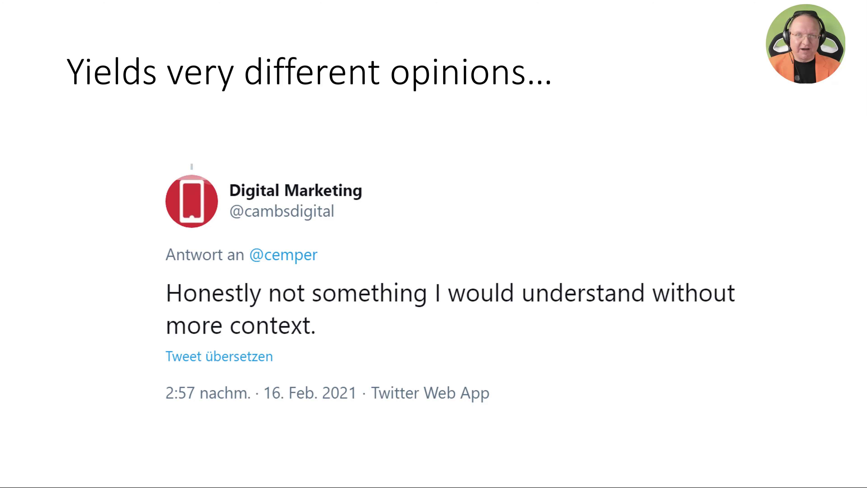
pyautogui.press('Right')
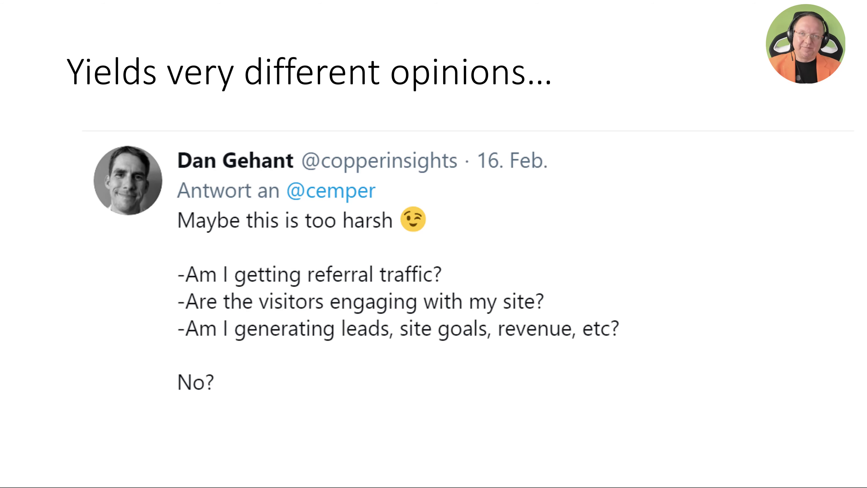
pyautogui.press('Right')
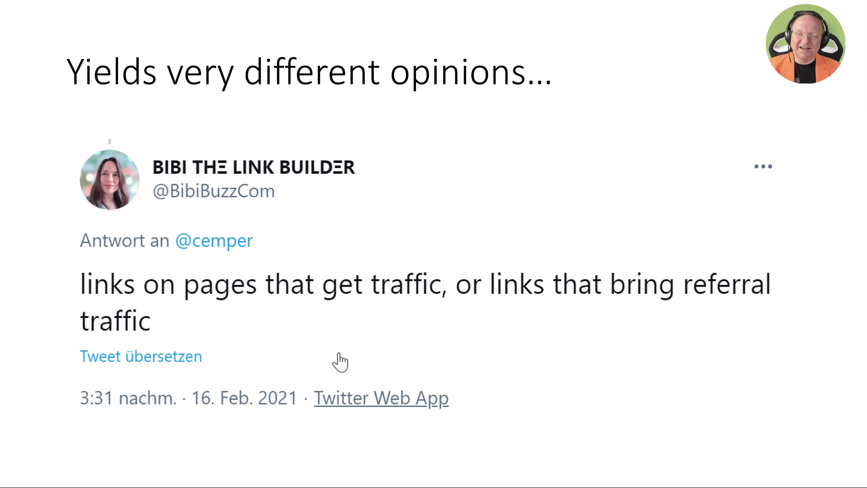
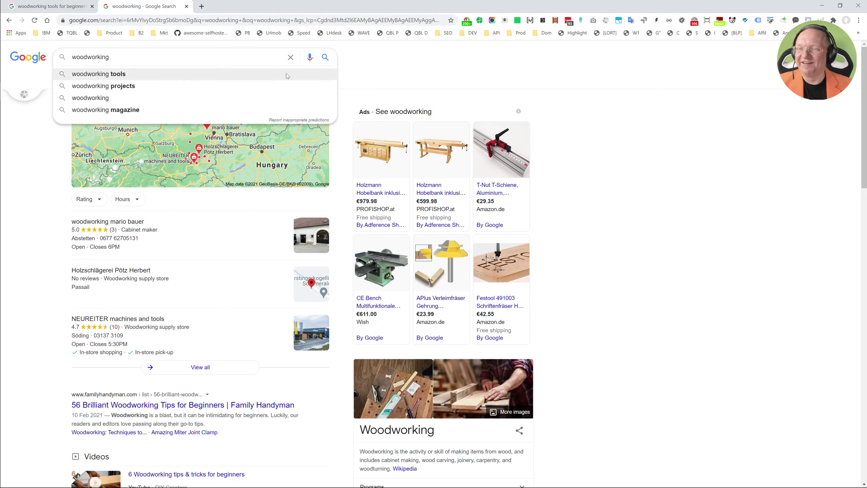
# Skim the woodworking results, briefly expanding the 'Is woodworking a dying art?' question
pyautogui.click(404, 81)
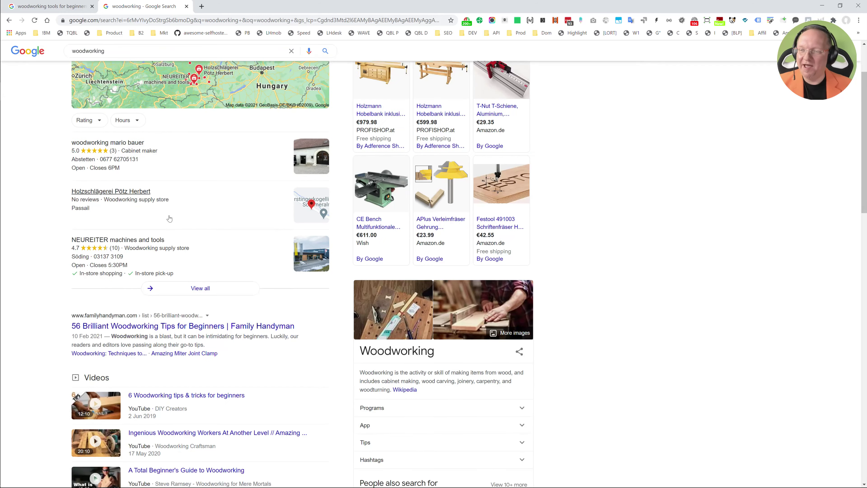
pyautogui.scroll(-5, 166, 219)
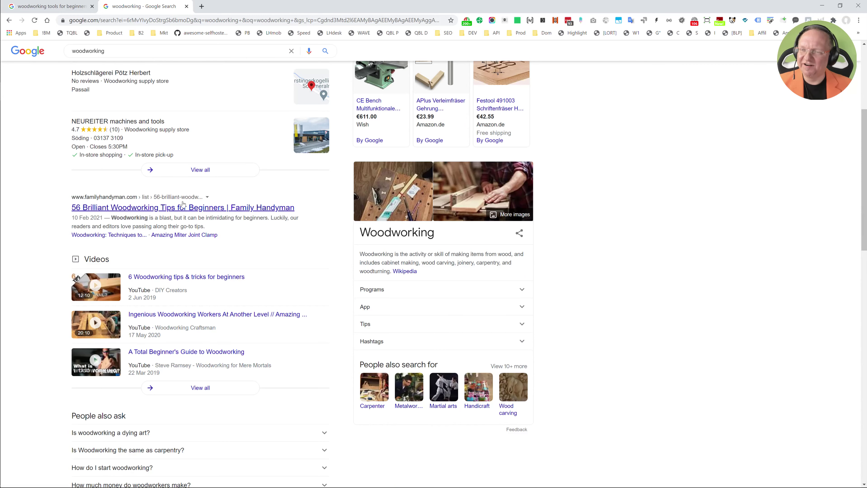
pyautogui.scroll(5, 165, 189)
pyautogui.scroll(-3, 487, 232)
pyautogui.scroll(-5, 487, 233)
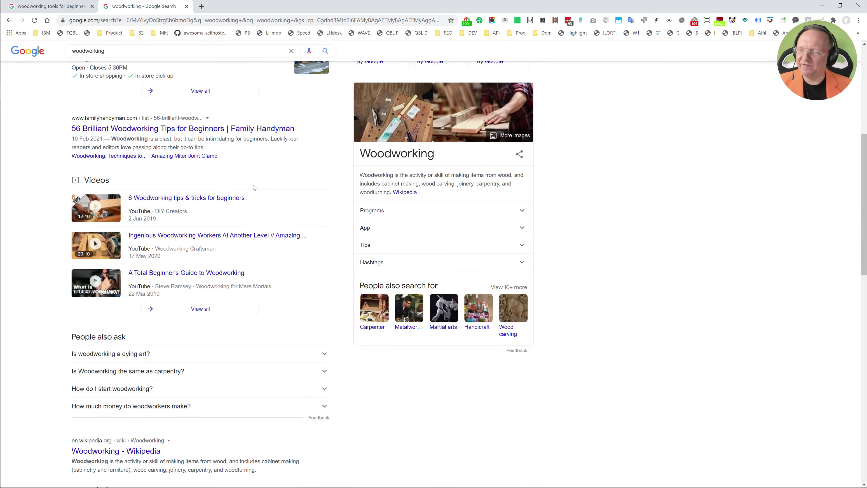
pyautogui.scroll(-3, 171, 240)
pyautogui.click(184, 275)
pyautogui.click(184, 276)
pyautogui.scroll(-5, 185, 279)
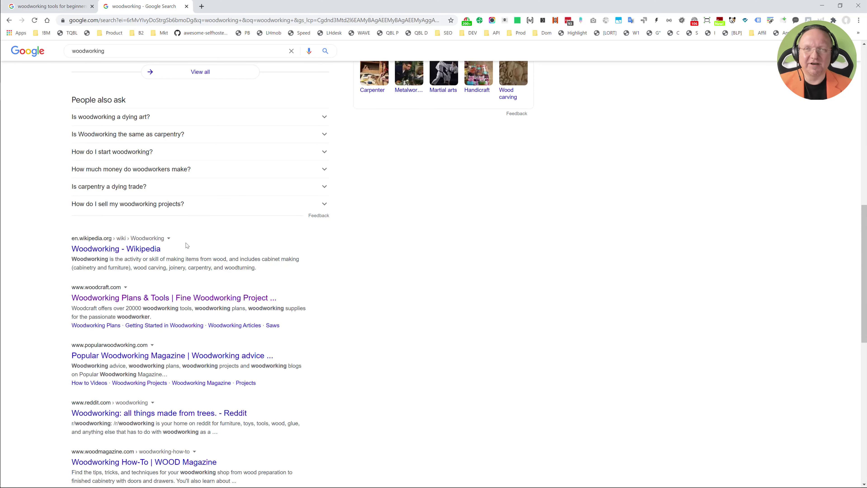
pyautogui.scroll(-2, 187, 245)
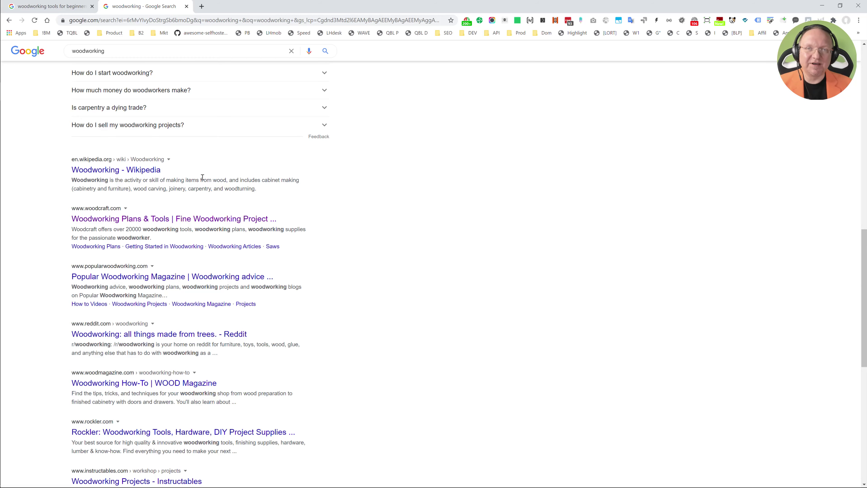
pyautogui.scroll(10, 204, 177)
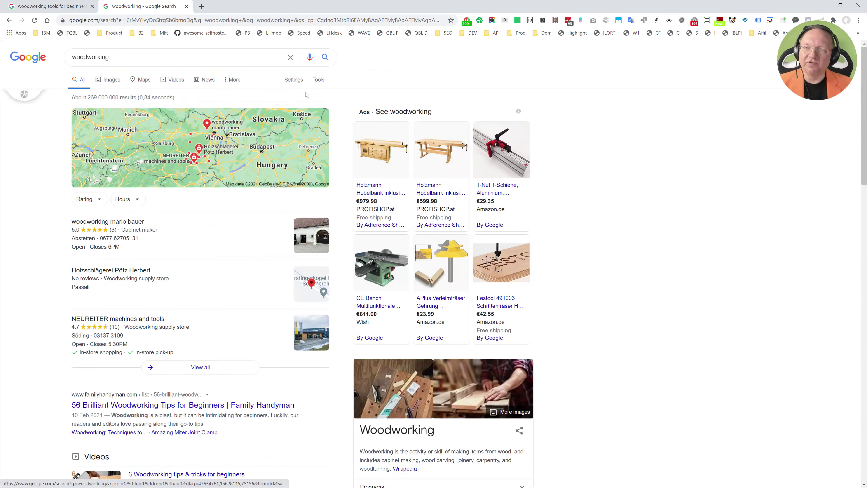
# Search for 'woodworking tools' and scroll to the Rockler, Woodcraft and yorksaw listings
pyautogui.click(237, 57)
pyautogui.write('too')
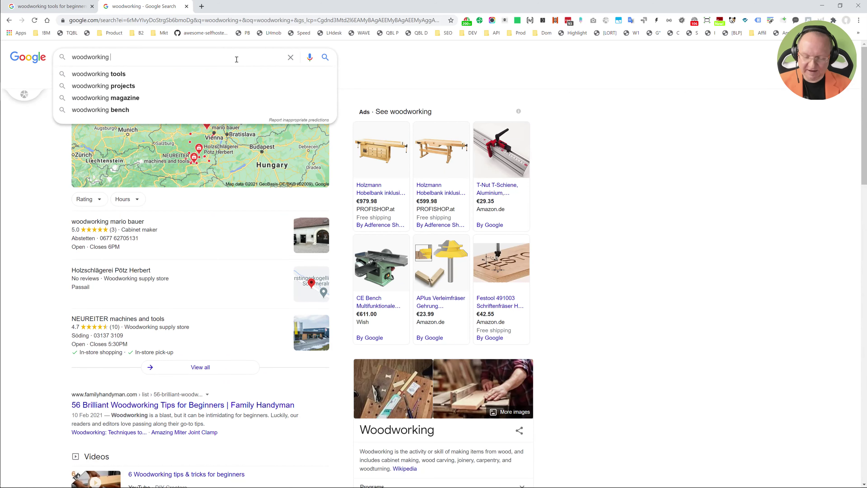
pyautogui.write('ls')
pyautogui.press('Return')
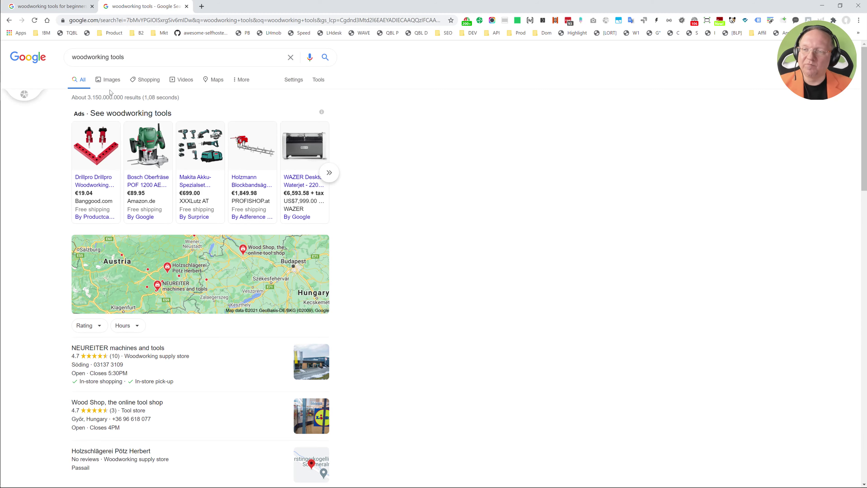
pyautogui.scroll(-10, 292, 230)
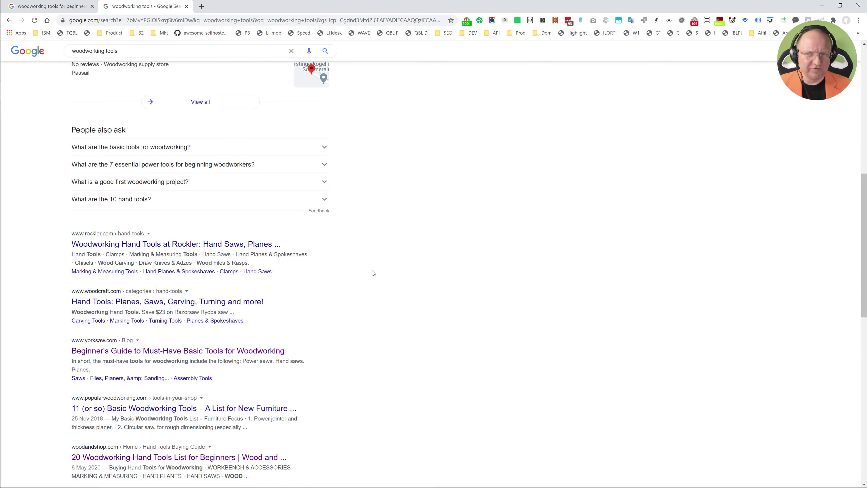
pyautogui.scroll(-5, 382, 304)
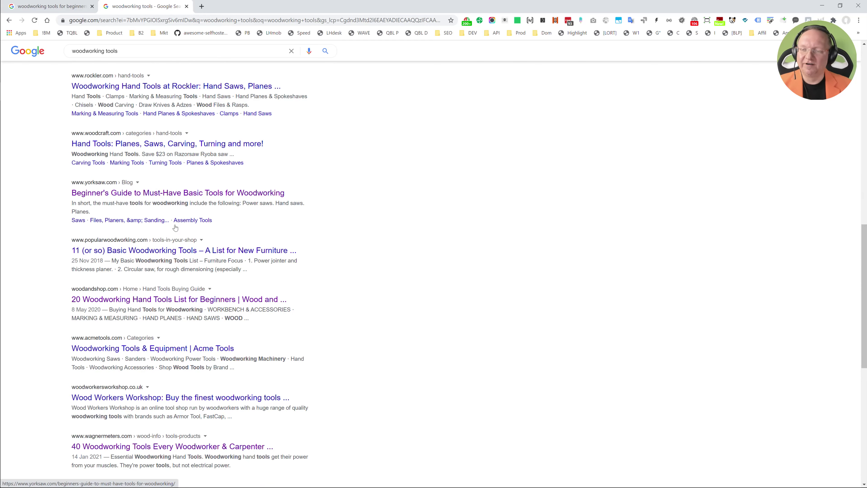
# Open the Wood and Shop and Popular Woodworking results in new tabs, dismissing the signup popup
pyautogui.middleClick(137, 297)
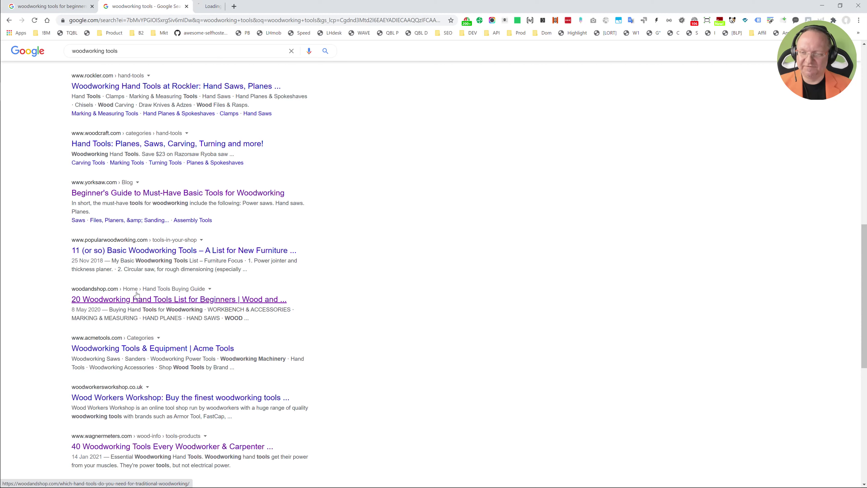
pyautogui.middleClick(169, 252)
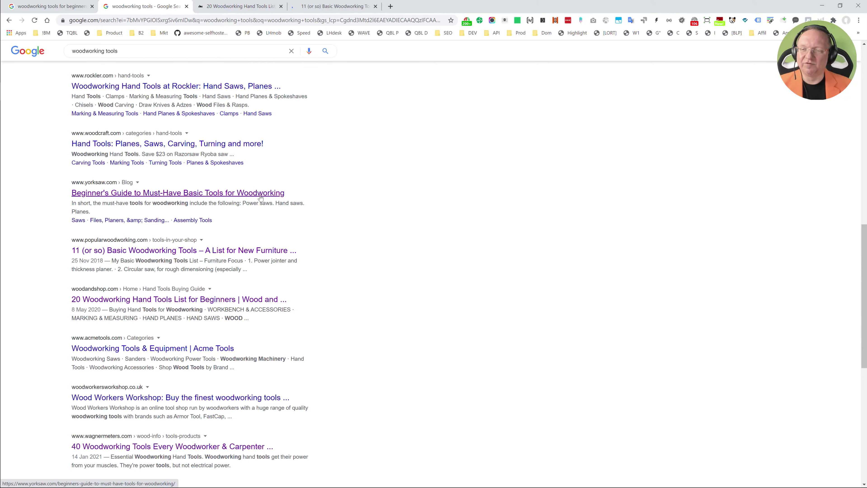
pyautogui.click(266, 7)
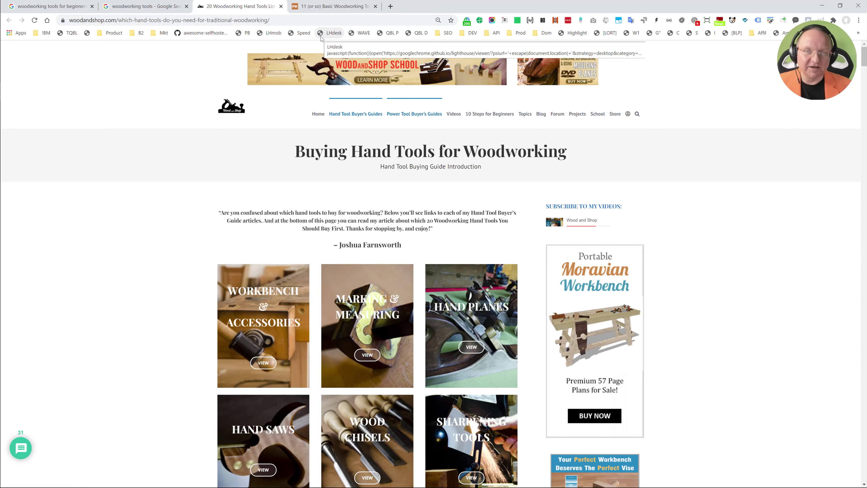
pyautogui.click(330, 5)
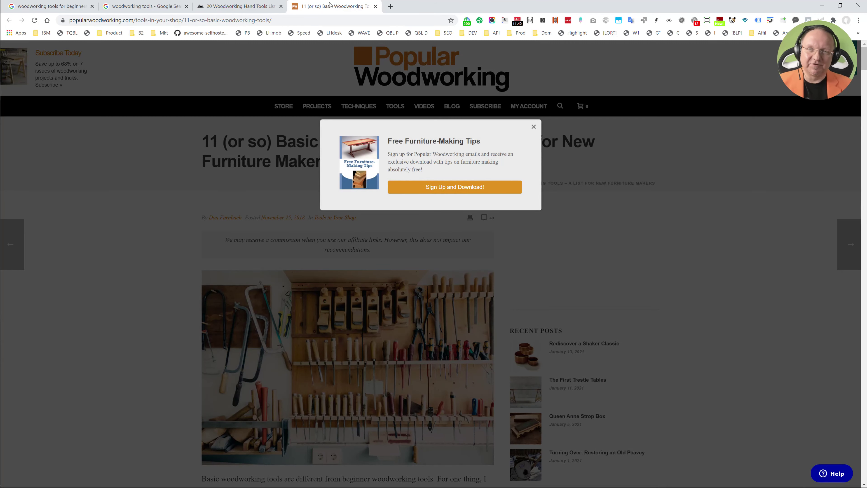
pyautogui.click(210, 83)
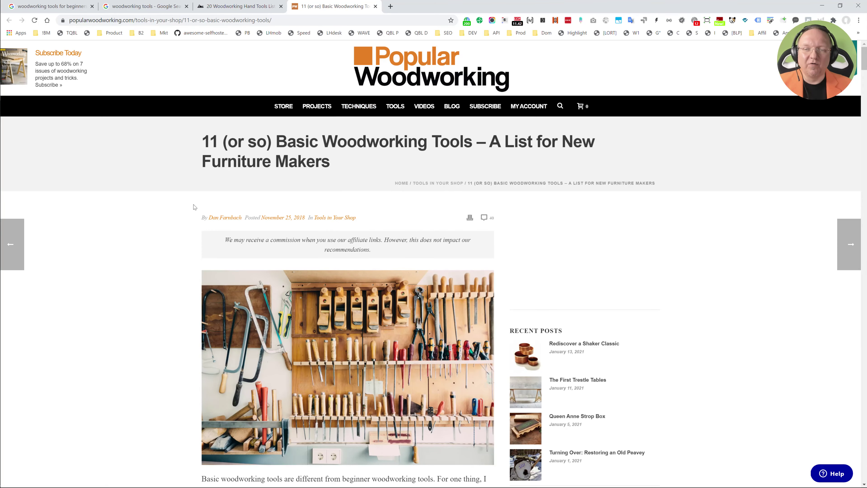
# Revisit the Wood and Shop hand tools guide, then return to the woodworking tools results
pyautogui.click(267, 4)
pyautogui.click(176, 5)
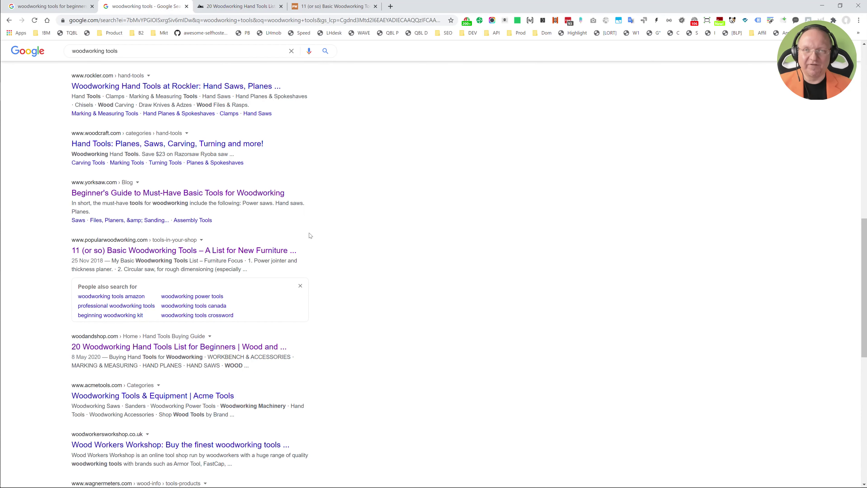
pyautogui.scroll(-1, 319, 241)
pyautogui.click(236, 7)
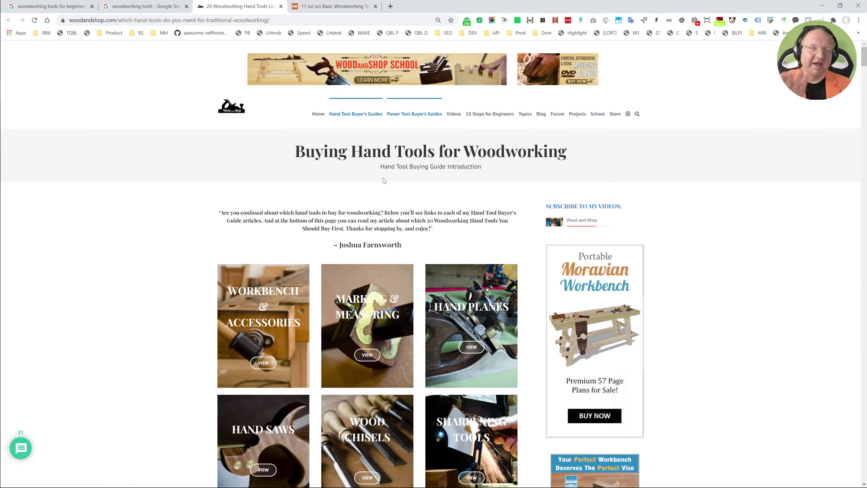
pyautogui.moveTo(402, 123)
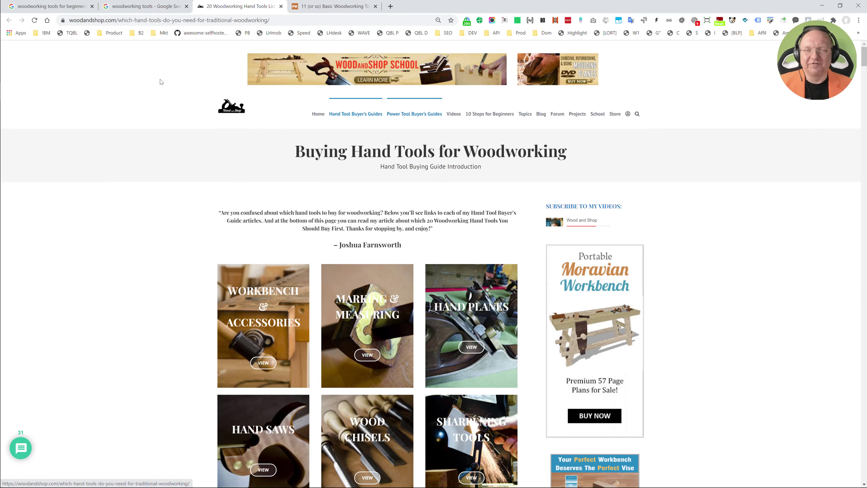
pyautogui.click(180, 5)
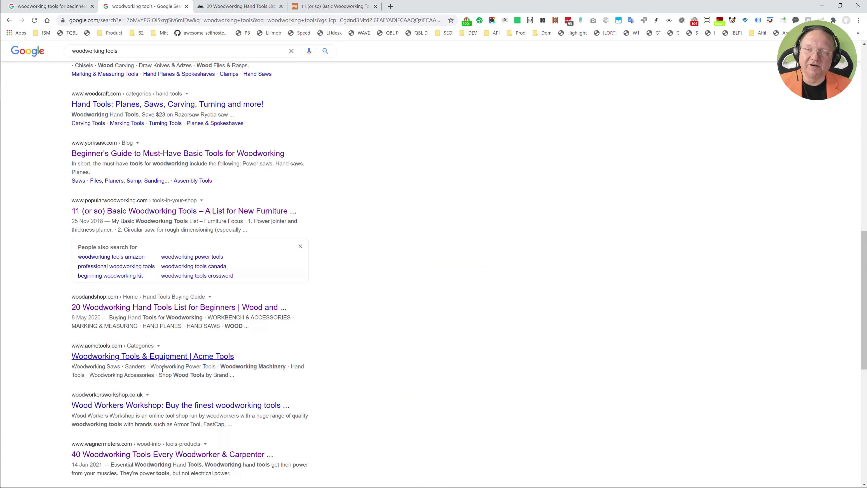
pyautogui.scroll(5, 337, 299)
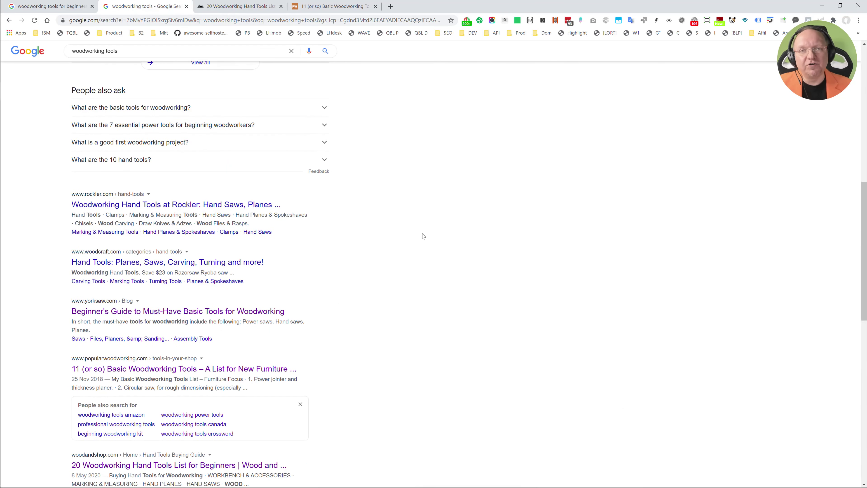
pyautogui.scroll(10, 422, 236)
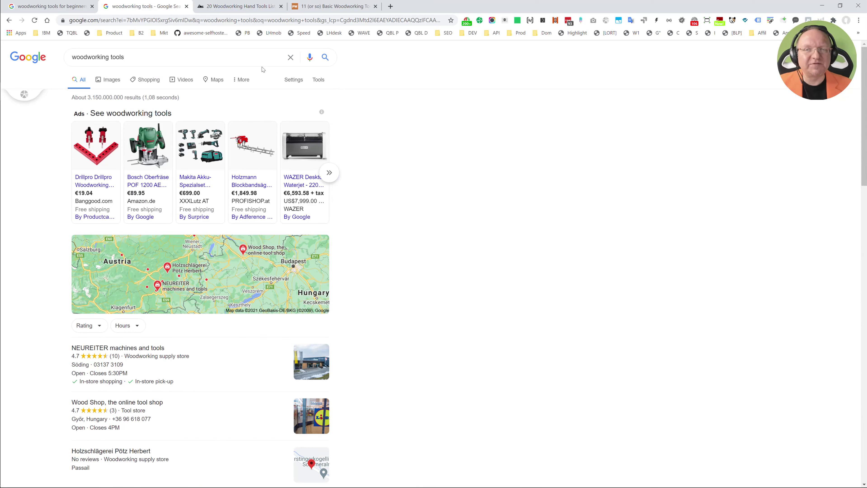
# Pick the 'woodworking tools for beginners' autocomplete suggestion to run that search
pyautogui.click(261, 59)
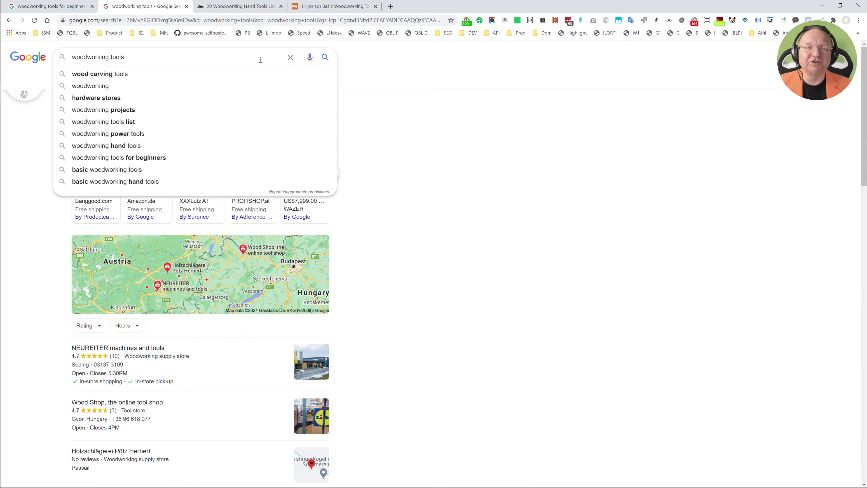
pyautogui.click(159, 158)
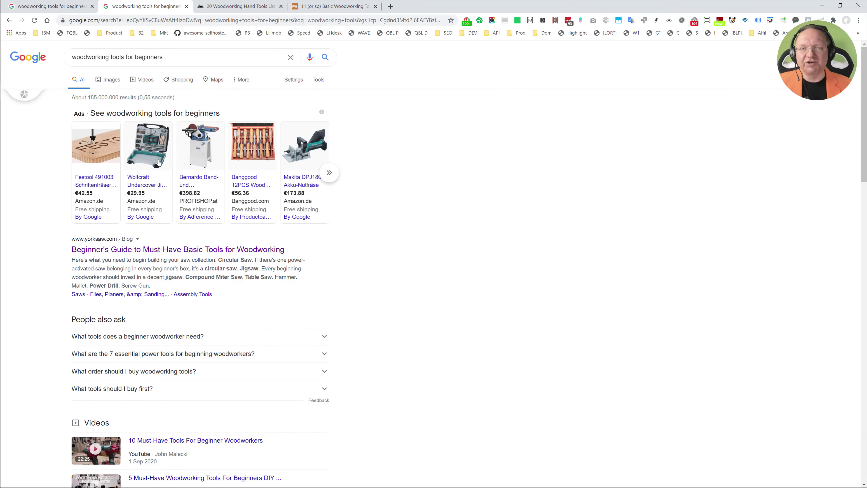
pyautogui.click(159, 162)
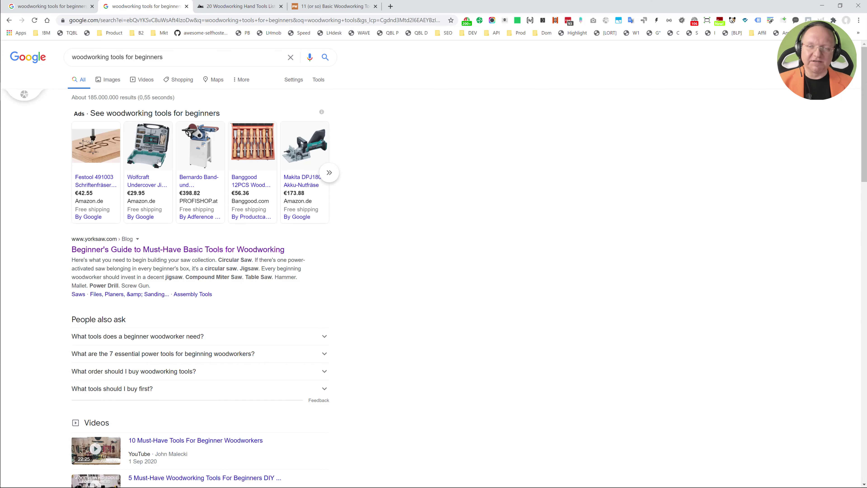
# Scroll the Wood Create article past the Planes section down to 'A hand file'
pyautogui.scroll(-2, 615, 236)
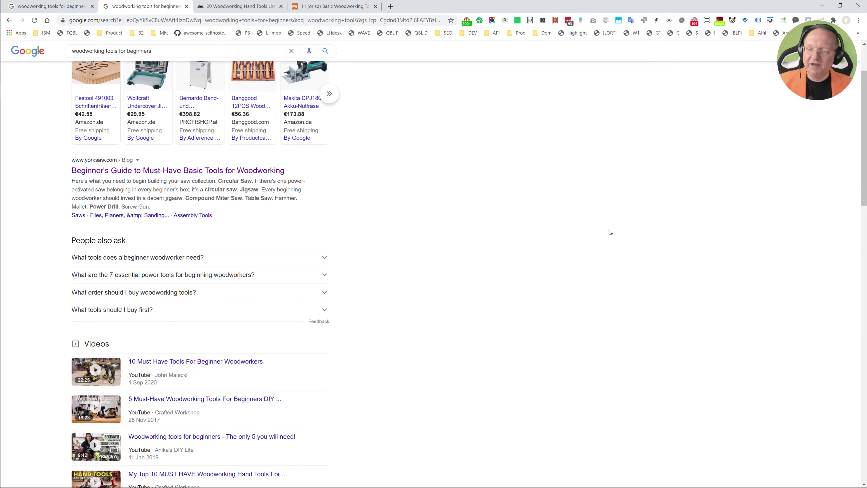
pyautogui.scroll(2, 374, 171)
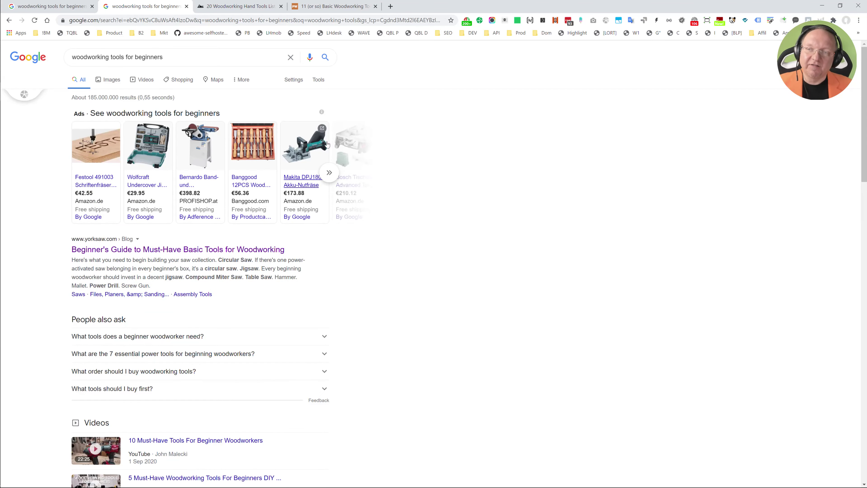
pyautogui.scroll(-12, 440, 279)
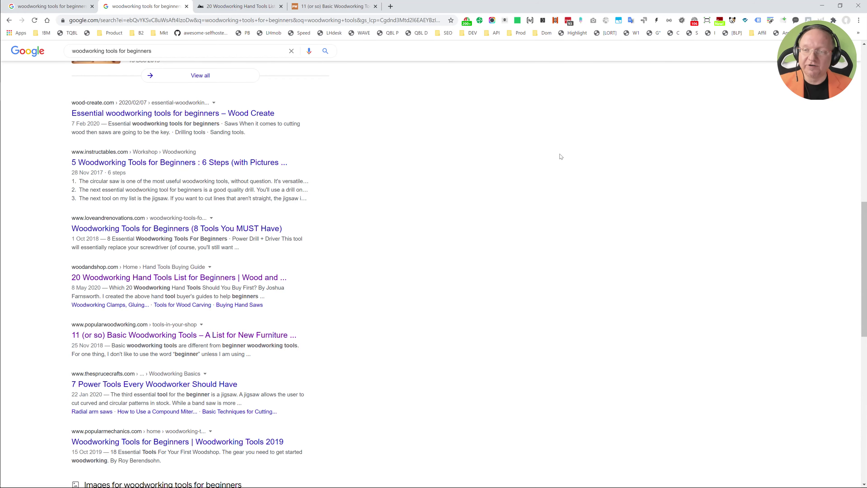
pyautogui.scroll(15, 561, 156)
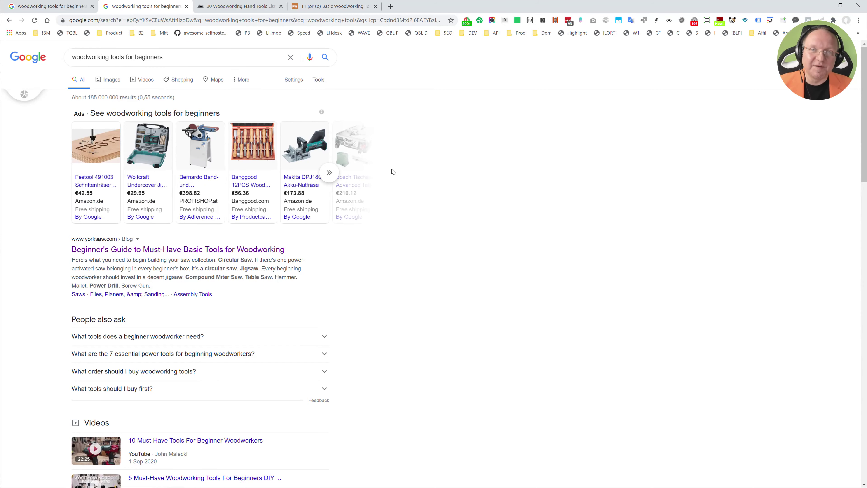
pyautogui.scroll(-13, 404, 188)
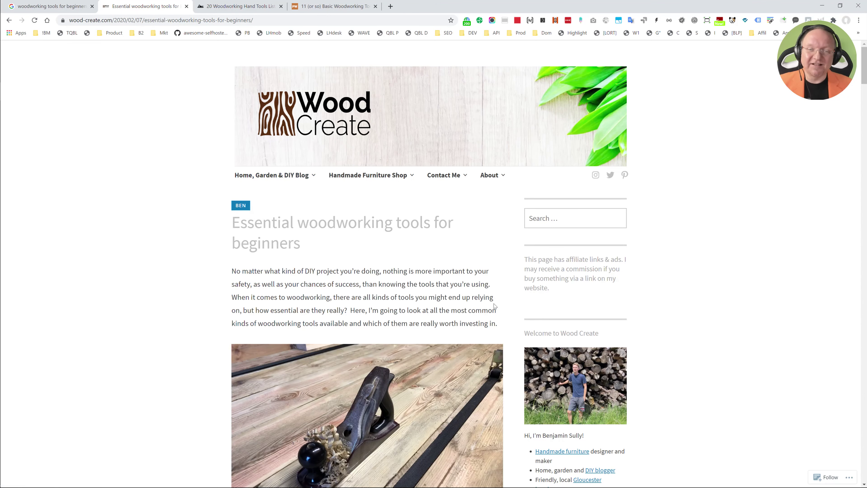
pyautogui.scroll(-15, 494, 304)
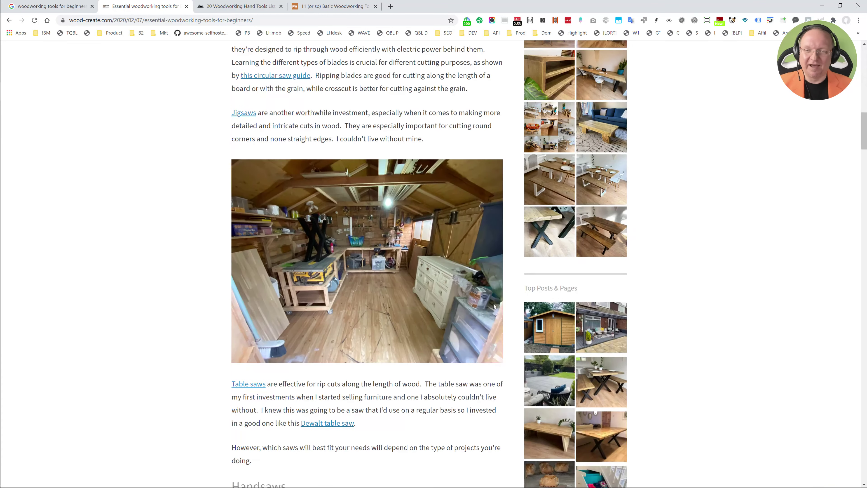
pyautogui.scroll(3, 493, 303)
pyautogui.scroll(-18, 344, 266)
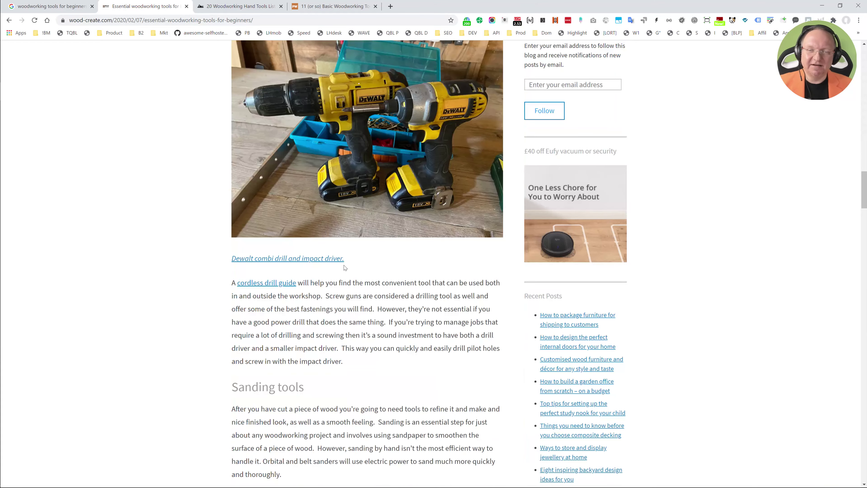
pyautogui.scroll(-20, 344, 268)
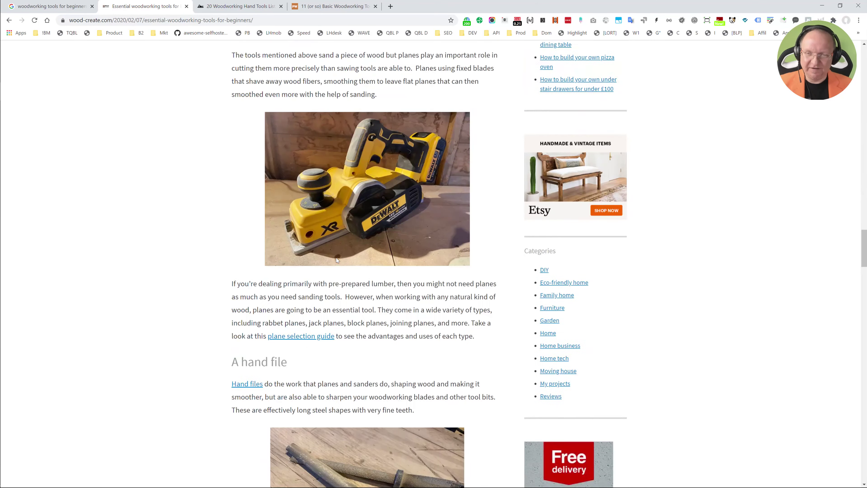
pyautogui.scroll(-4, 336, 257)
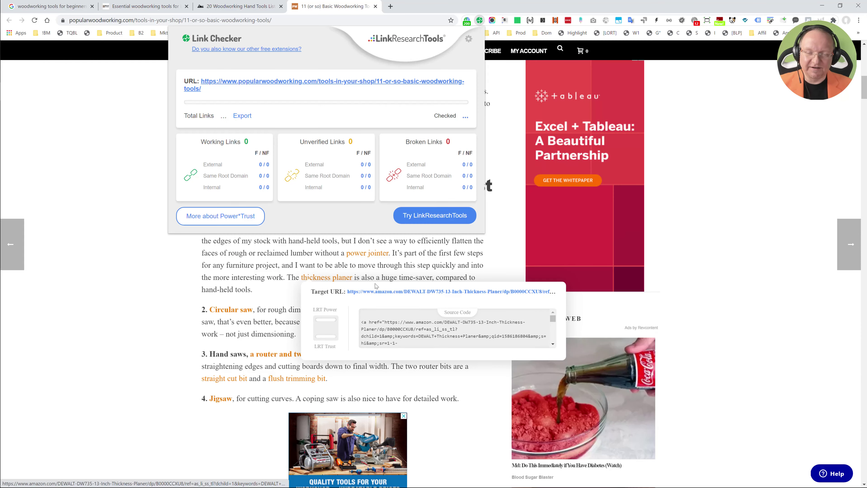
# Turn on Highlight My Project Domains in Link Checker and add amazon.com
pyautogui.click(468, 38)
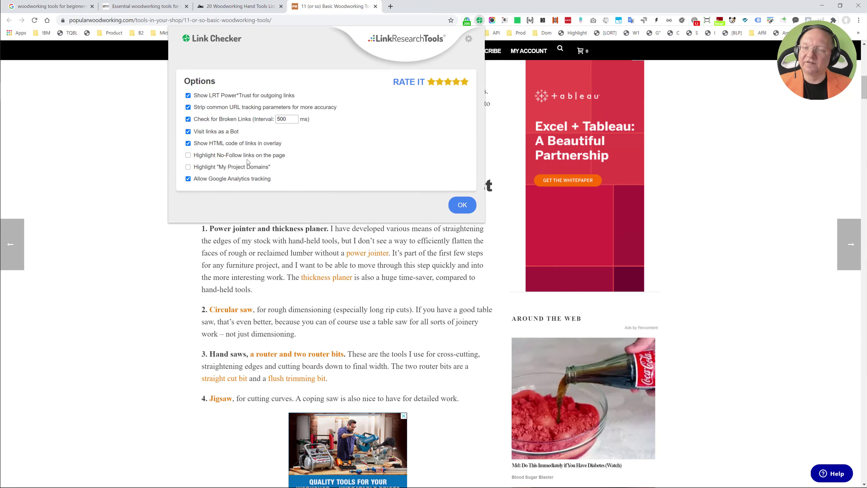
pyautogui.click(238, 167)
pyautogui.click(233, 181)
pyautogui.write('amazon.com')
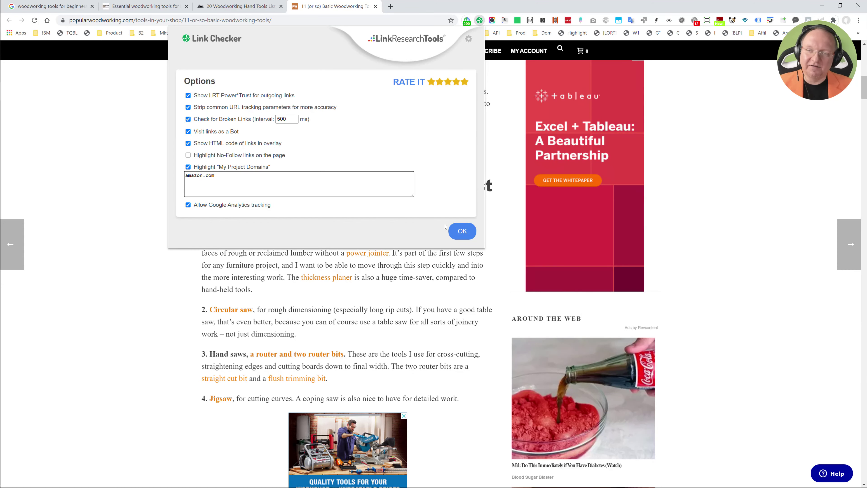
pyautogui.click(458, 232)
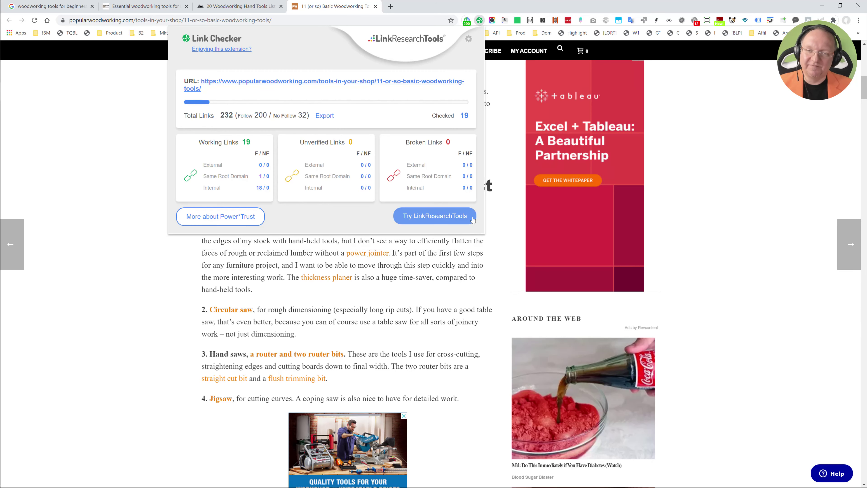
pyautogui.click(489, 221)
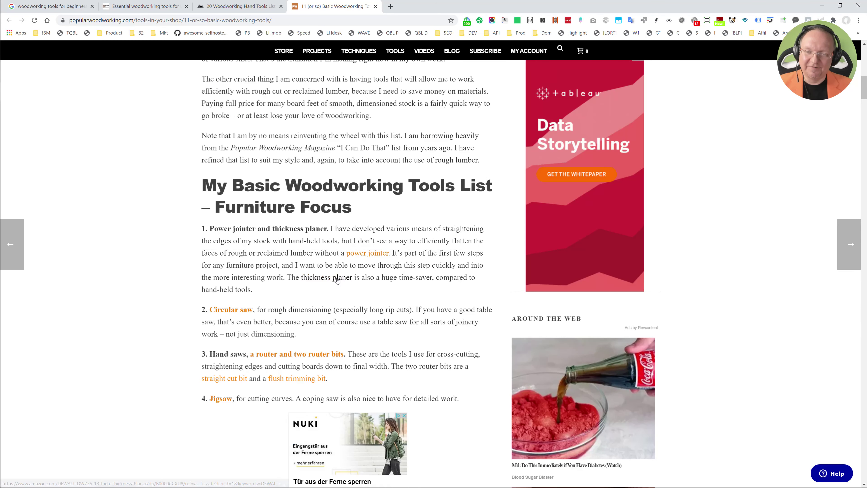
pyautogui.click(479, 21)
pyautogui.click(469, 39)
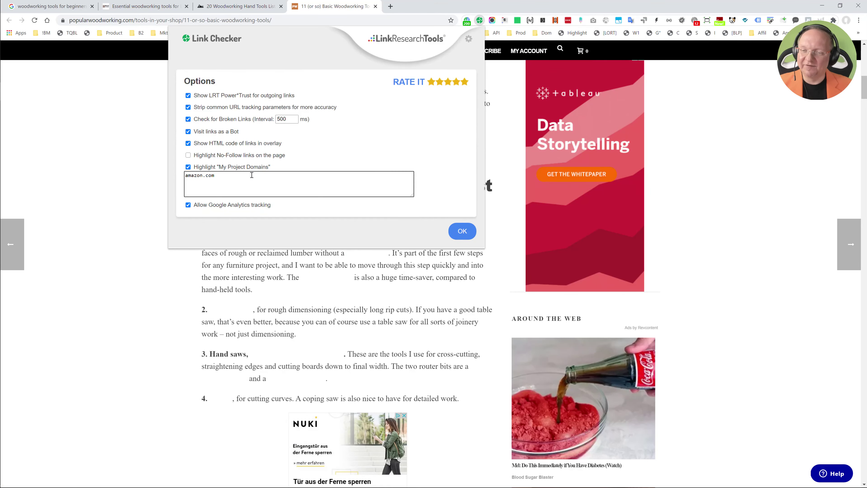
pyautogui.press('End')
pyautogui.press('Return')
pyautogui.write('www.amazon.com')
pyautogui.click(237, 261)
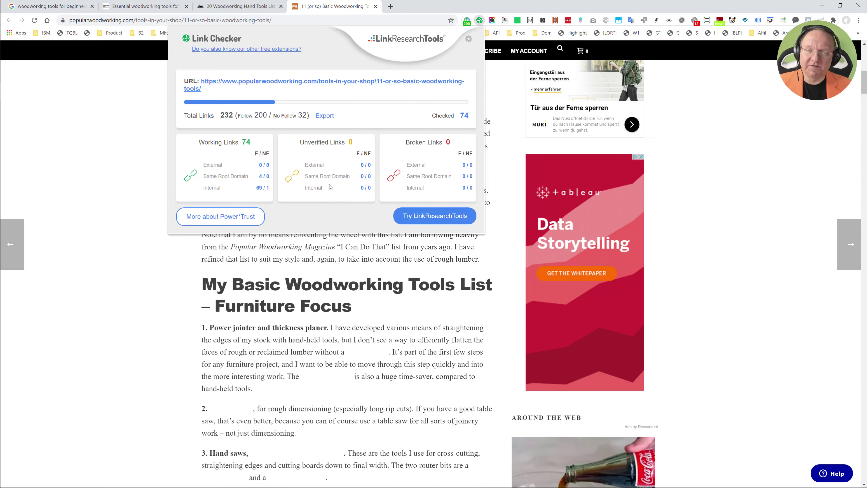
# Look over the rechecked links, then return to the beginners' Google results tab
pyautogui.moveTo(302, 414)
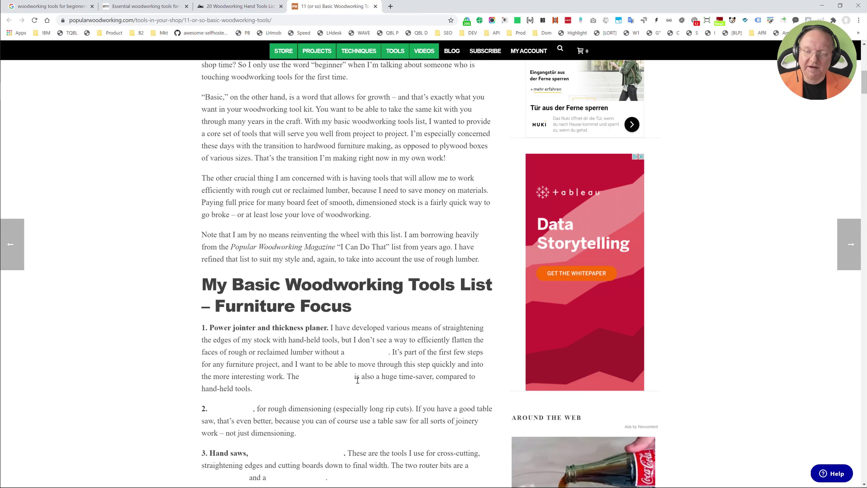
pyautogui.moveTo(238, 406)
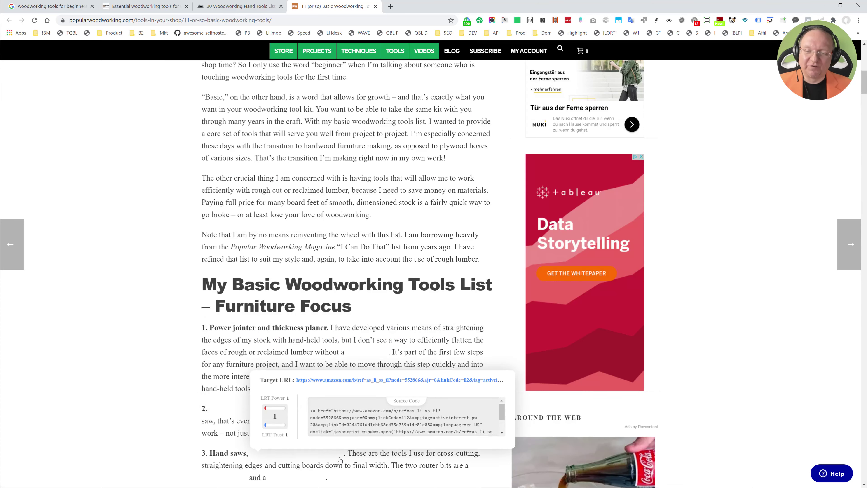
pyautogui.scroll(-4, 326, 380)
pyautogui.hotkey('ctrl', '1')
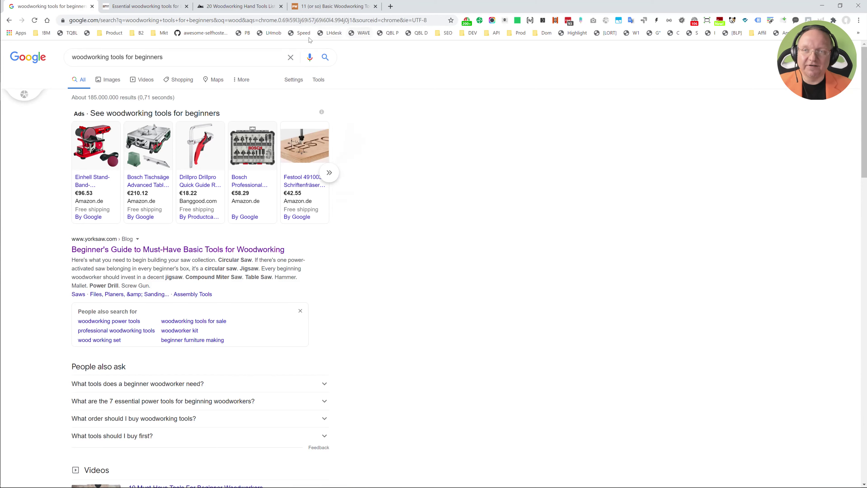
# Switch to the Wood Create article and scroll through its highlighted links
pyautogui.scroll(-5, 317, 190)
pyautogui.click(169, 3)
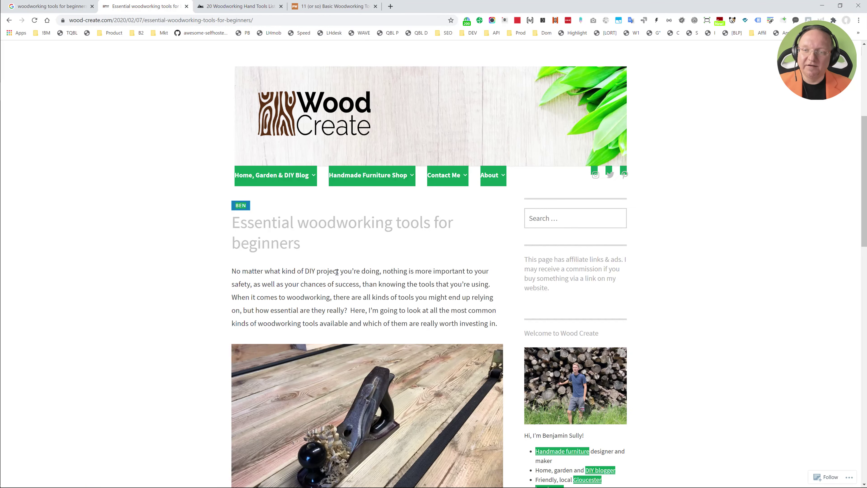
pyautogui.scroll(-15, 365, 294)
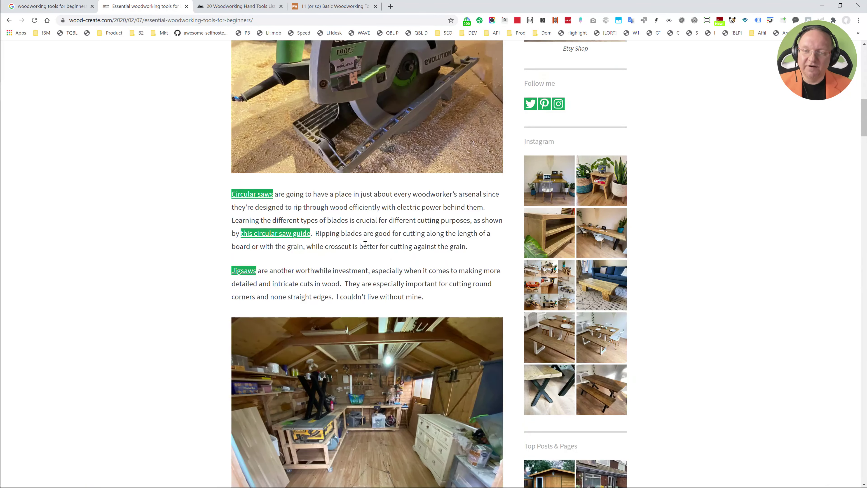
pyautogui.scroll(-12, 365, 244)
pyautogui.moveTo(355, 300)
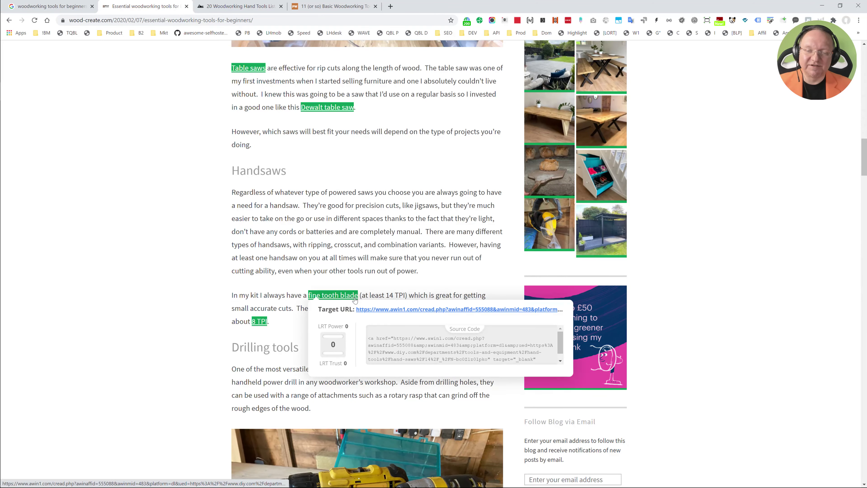
pyautogui.scroll(-4, 355, 300)
pyautogui.scroll(1, 351, 179)
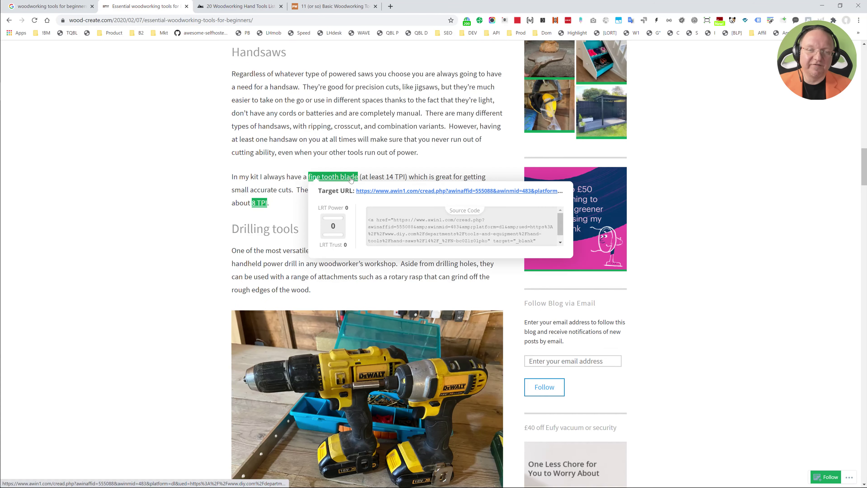
pyautogui.moveTo(256, 214)
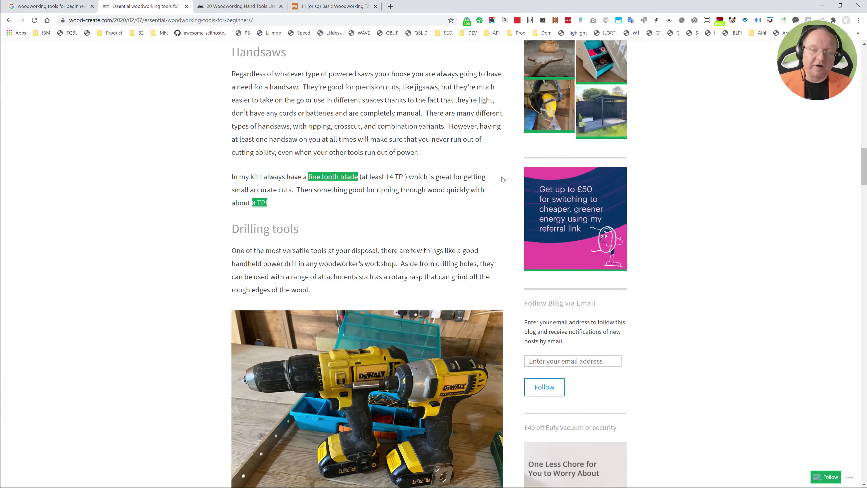
pyautogui.scroll(-7, 387, 258)
pyautogui.scroll(-2, 388, 260)
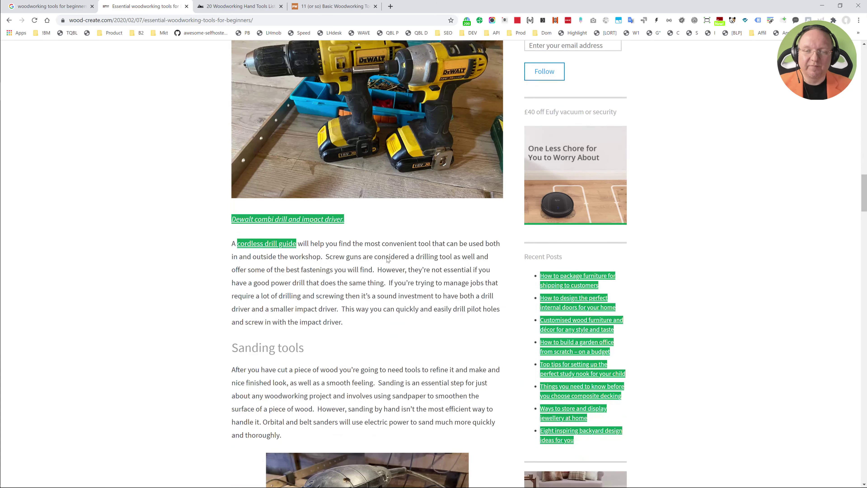
pyautogui.scroll(-7, 390, 262)
pyautogui.scroll(-5, 390, 264)
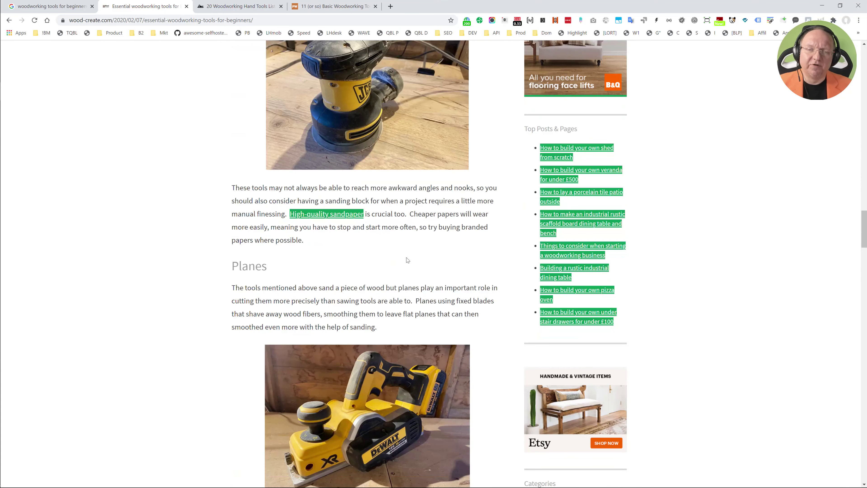
pyautogui.scroll(-13, 357, 220)
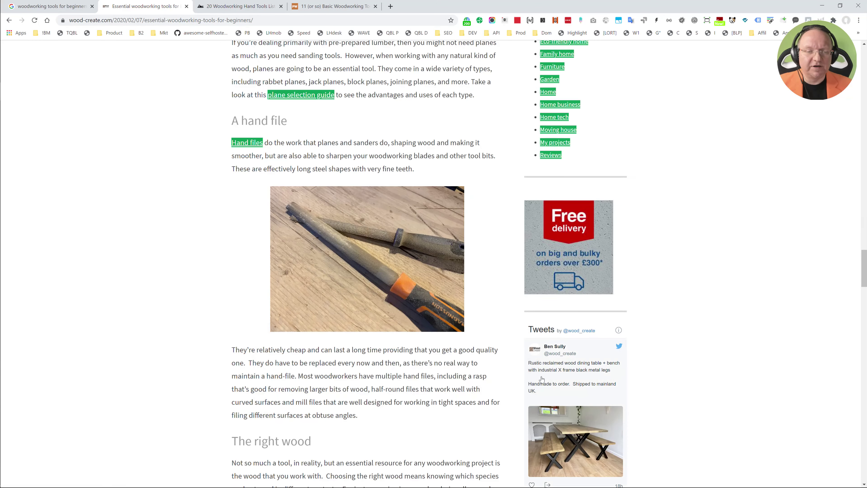
pyautogui.scroll(4, 555, 375)
pyautogui.moveTo(555, 375)
pyautogui.scroll(20, 555, 374)
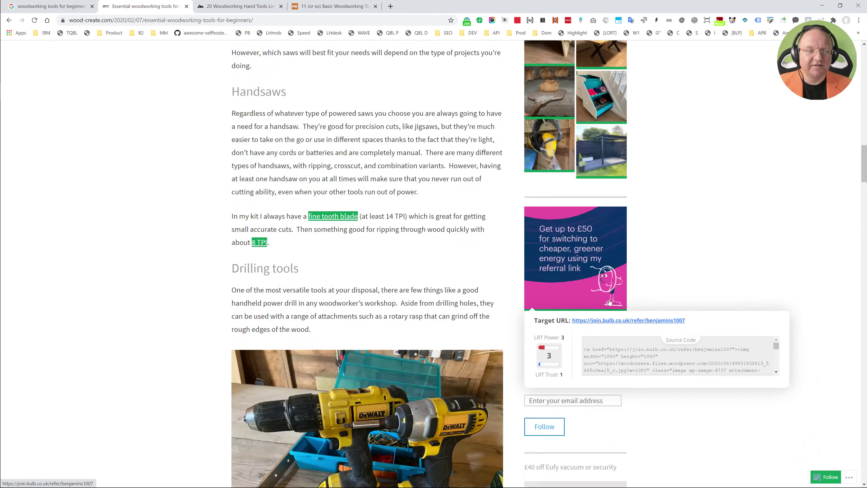
pyautogui.scroll(20, 606, 272)
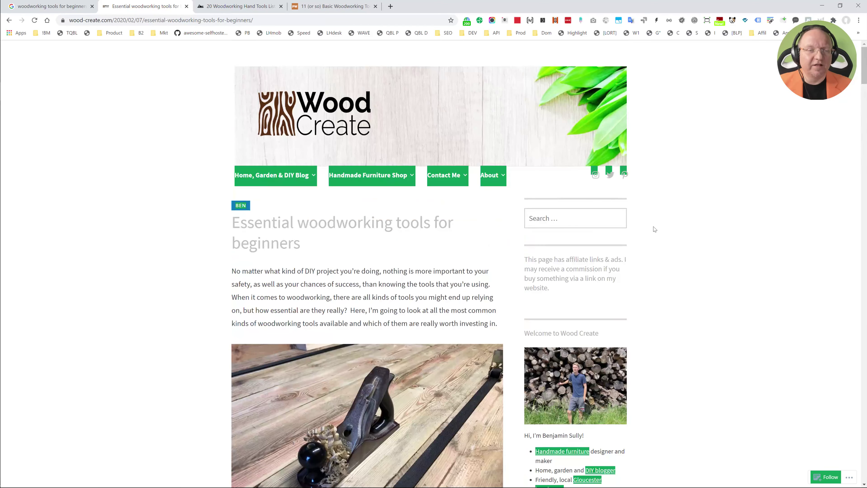
# Select the sidebar affiliate disclaimer, then finish scanning the article's highlighted links
pyautogui.moveTo(531, 257); pyautogui.dragTo(628, 268)
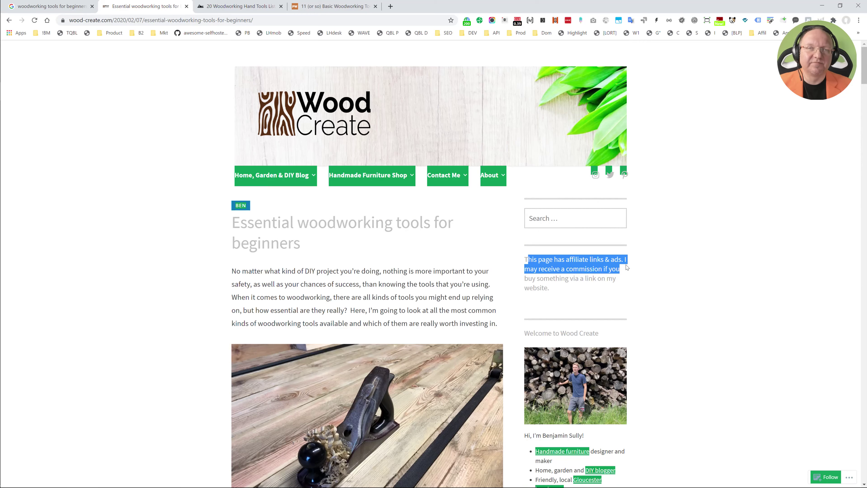
pyautogui.click(626, 268)
pyautogui.moveTo(448, 176)
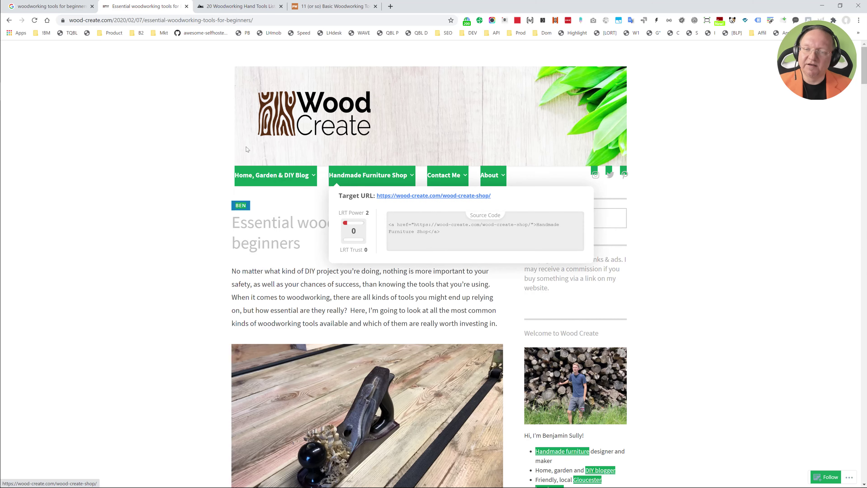
pyautogui.scroll(-20, 296, 299)
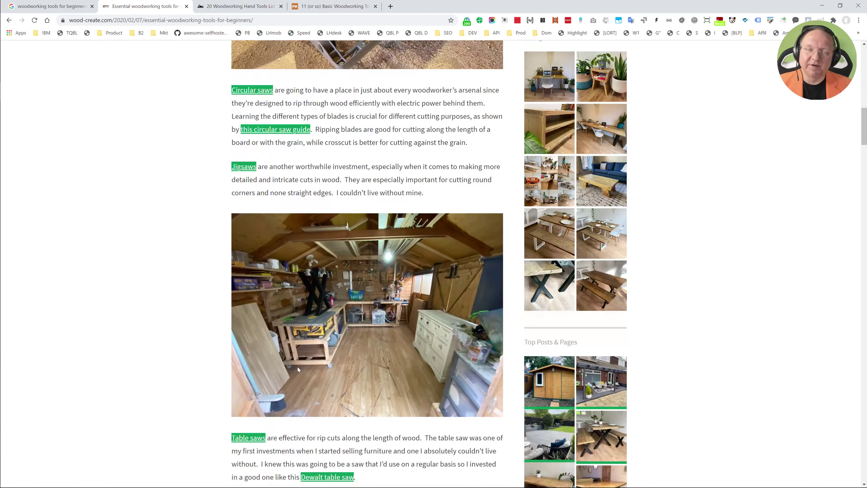
pyautogui.scroll(-20, 332, 382)
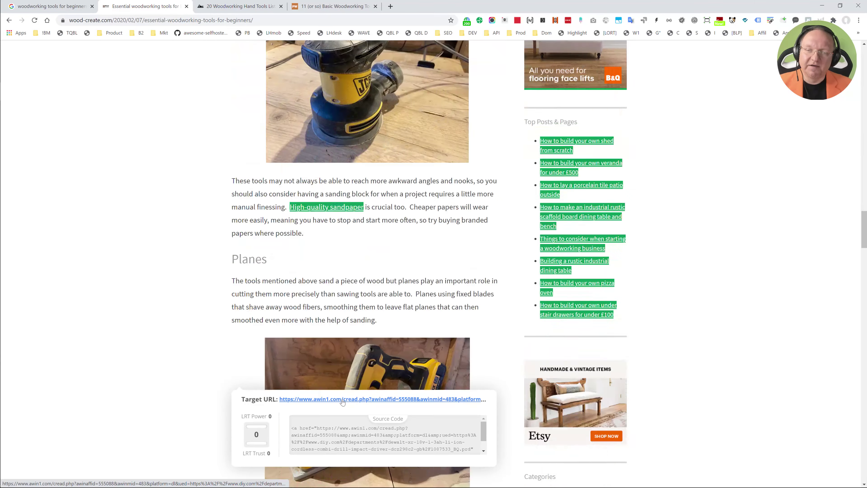
pyautogui.scroll(-20, 342, 403)
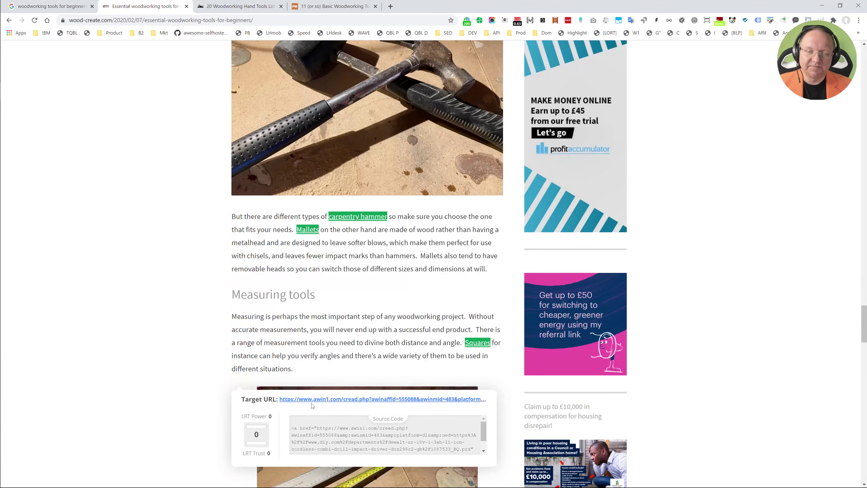
pyautogui.scroll(-8, 312, 405)
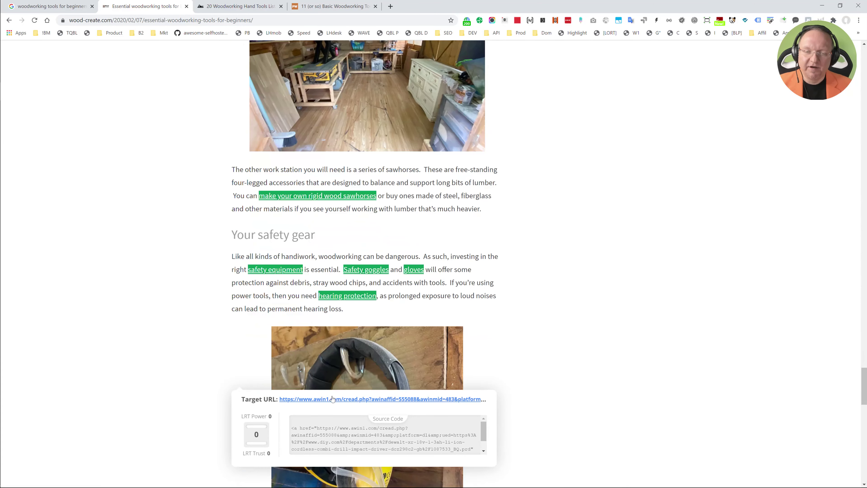
pyautogui.scroll(-15, 505, 244)
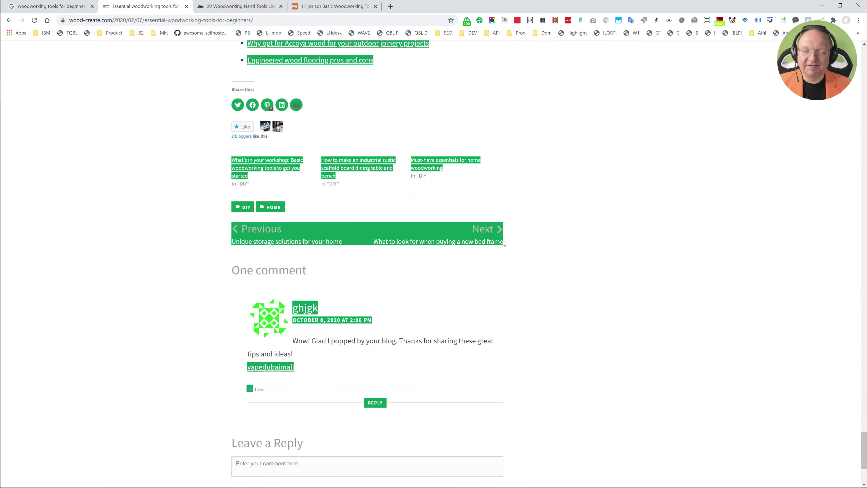
pyautogui.scroll(20, 504, 243)
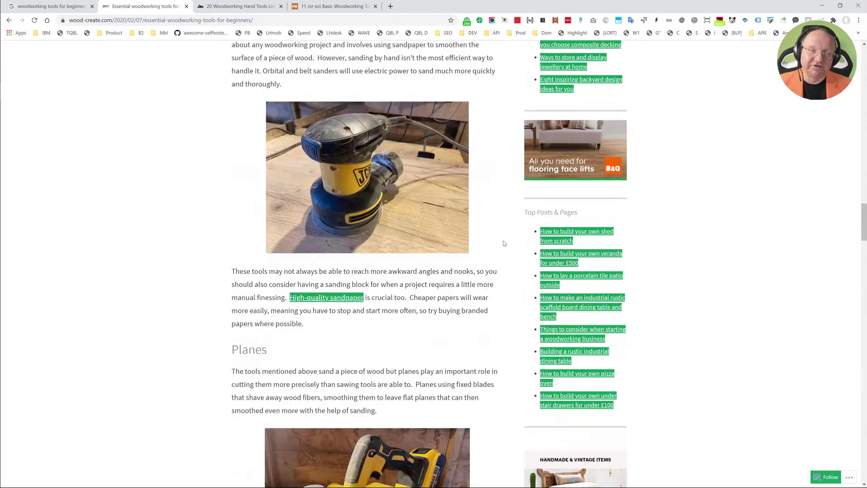
pyautogui.scroll(-4, 505, 243)
pyautogui.scroll(-7, 504, 244)
pyautogui.scroll(20, 505, 243)
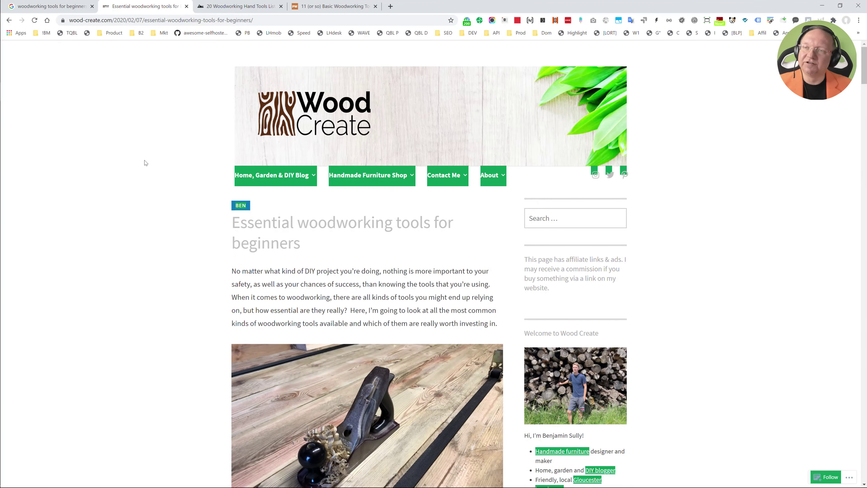
# Go back to the Google results and run Link Checker on the Instructables article
pyautogui.click(39, 6)
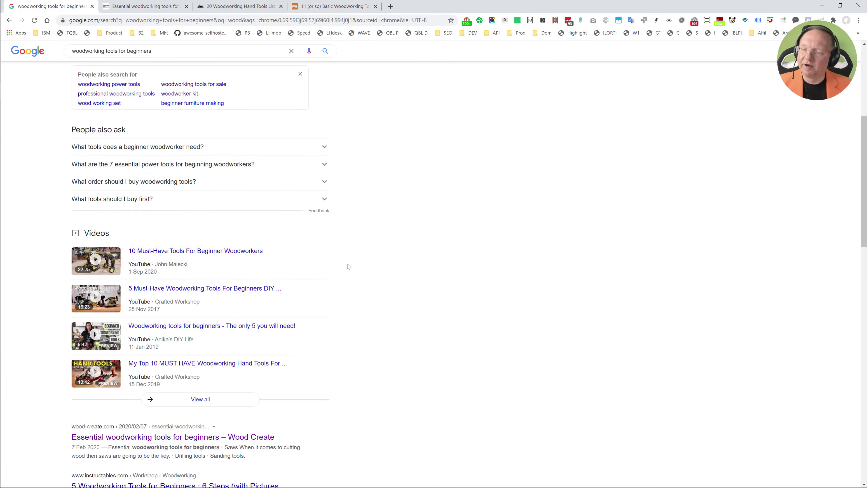
pyautogui.scroll(-7, 348, 266)
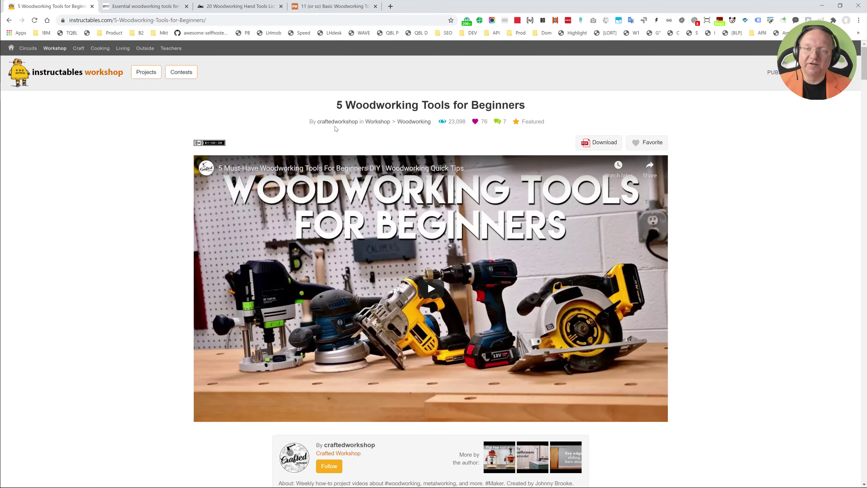
pyautogui.scroll(-15, 660, 304)
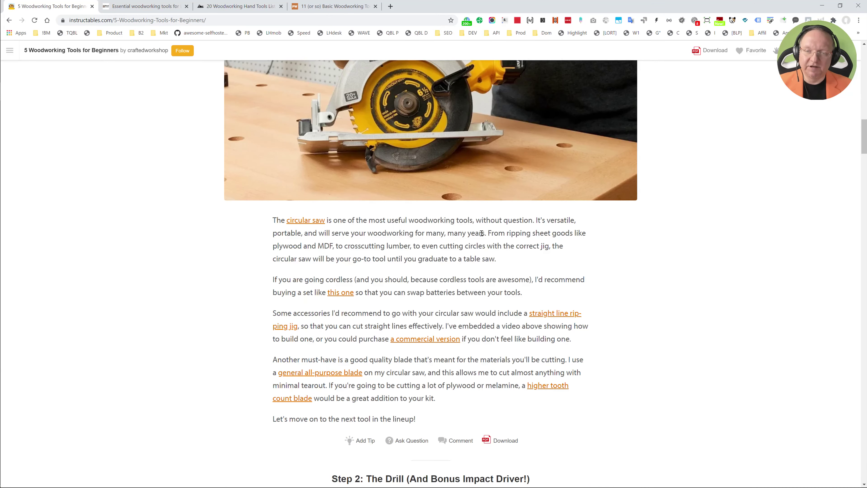
pyautogui.click(480, 21)
pyautogui.click(479, 20)
# Inspect the circular saw section's amzn.to links, then follow one to Amazon
pyautogui.scroll(-2, 556, 278)
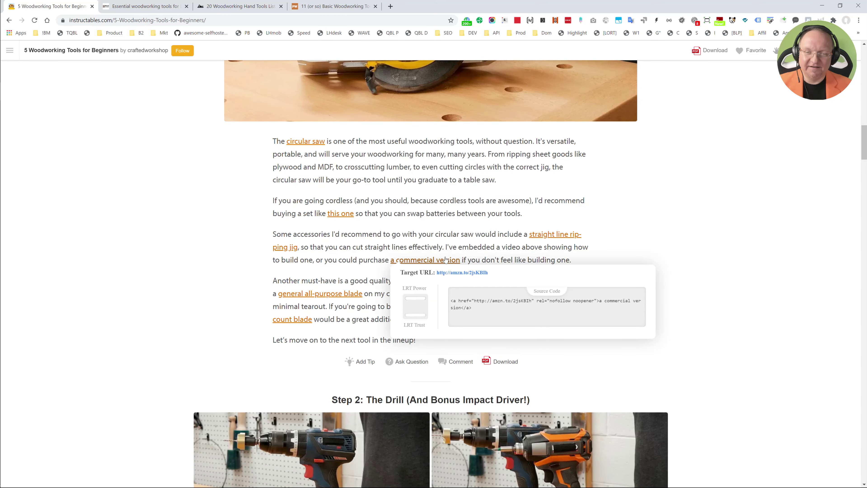
pyautogui.moveTo(549, 236)
pyautogui.moveTo(351, 215)
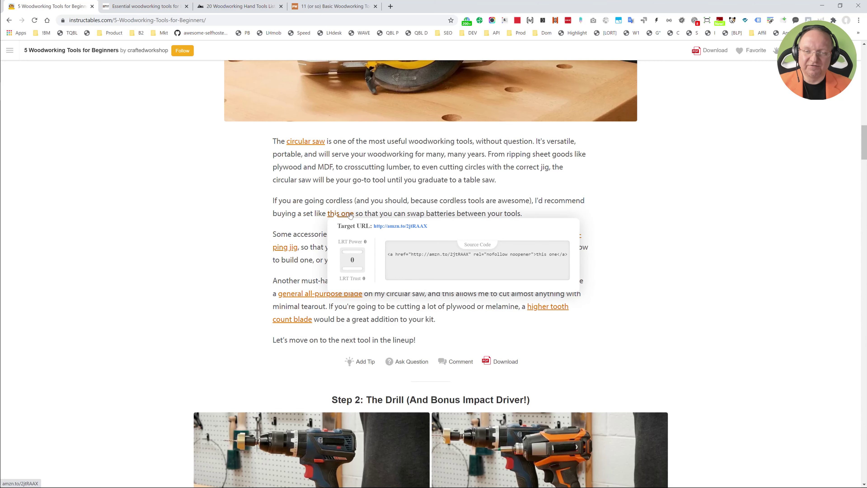
pyautogui.click(396, 227)
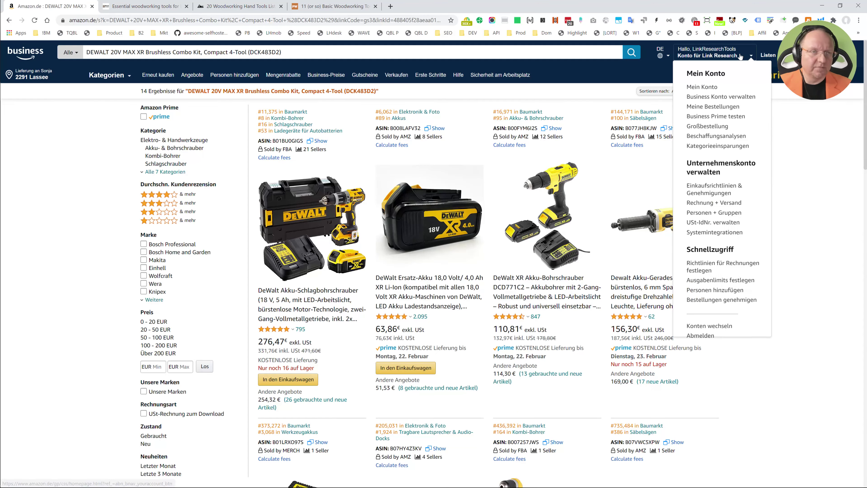
# Close the Amazon tab and search 'woodworking tools for beginners' from the omnibox
pyautogui.moveTo(740, 56)
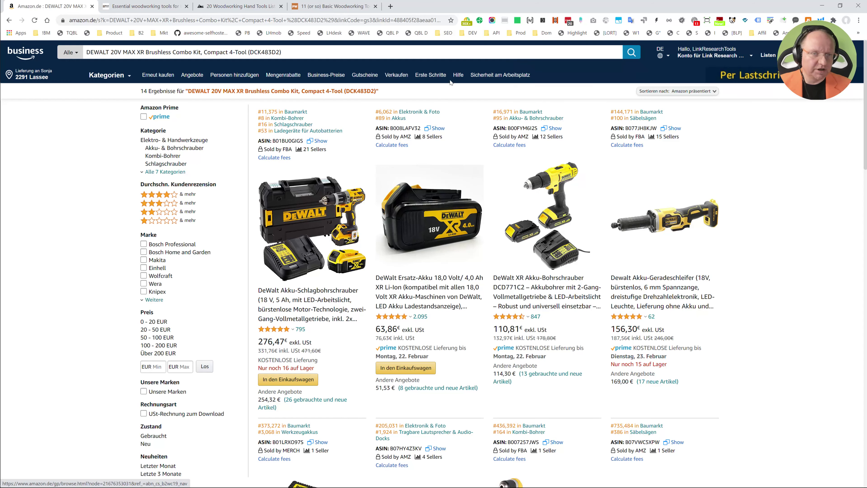
pyautogui.hotkey('ctrl', 'w')
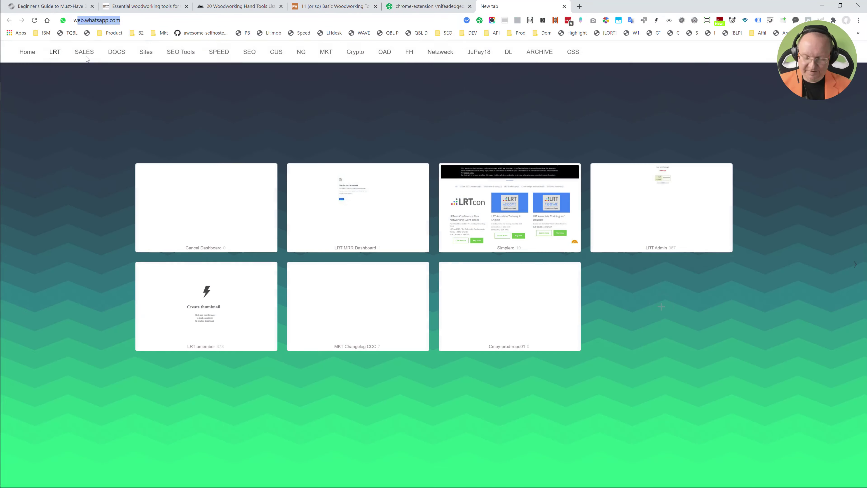
pyautogui.write('woo')
pyautogui.press('Return')
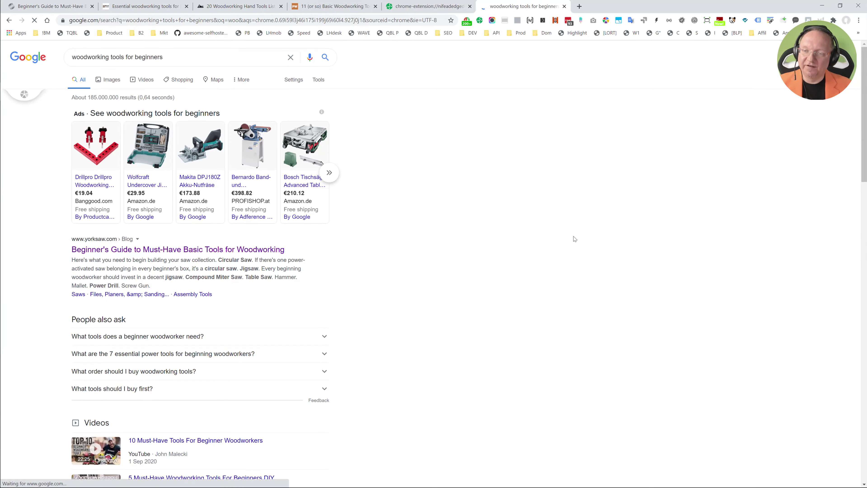
# Open Popular Mechanics' '18 Essential Tools' article, accept its consent notice and skim the tool cards
pyautogui.scroll(-8, 150, 260)
pyautogui.scroll(-5, 164, 203)
pyautogui.scroll(-7, 238, 162)
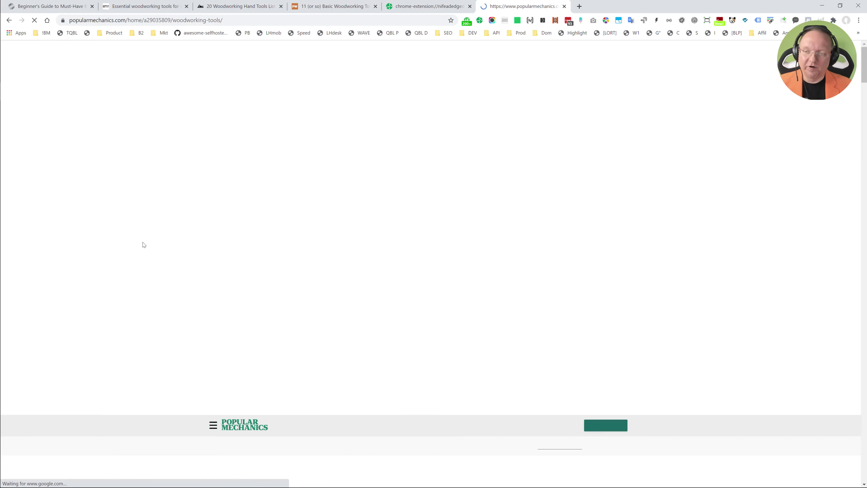
pyautogui.scroll(-5, 345, 234)
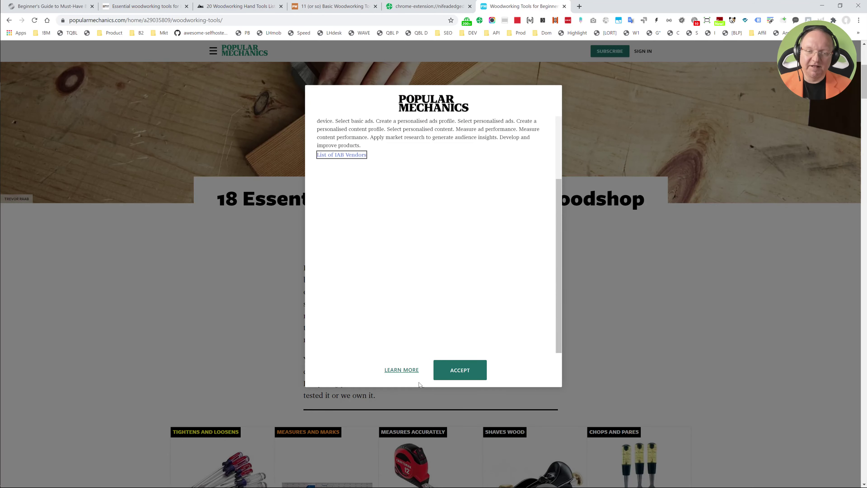
pyautogui.click(460, 370)
pyautogui.scroll(-12, 249, 349)
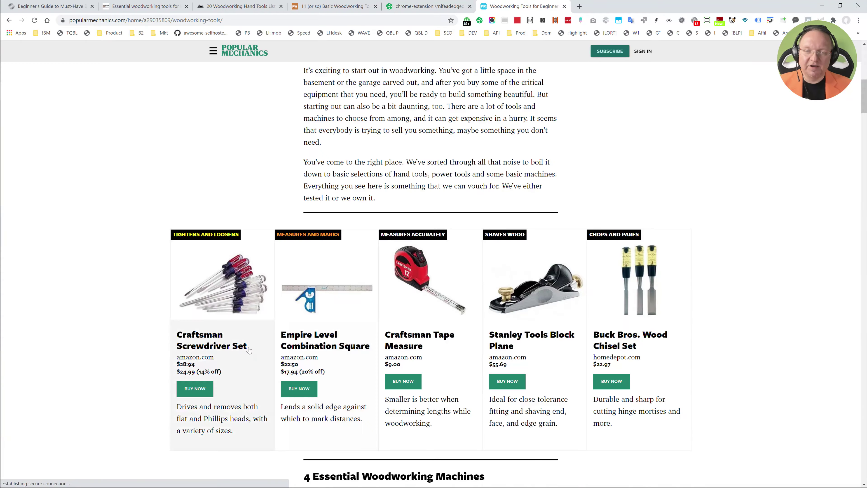
pyautogui.scroll(-15, 249, 349)
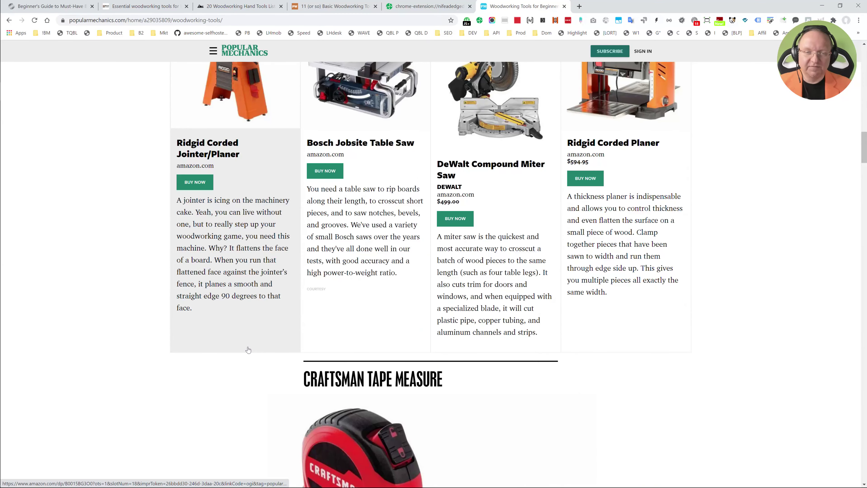
pyautogui.scroll(-2, 248, 350)
pyautogui.scroll(-10, 449, 258)
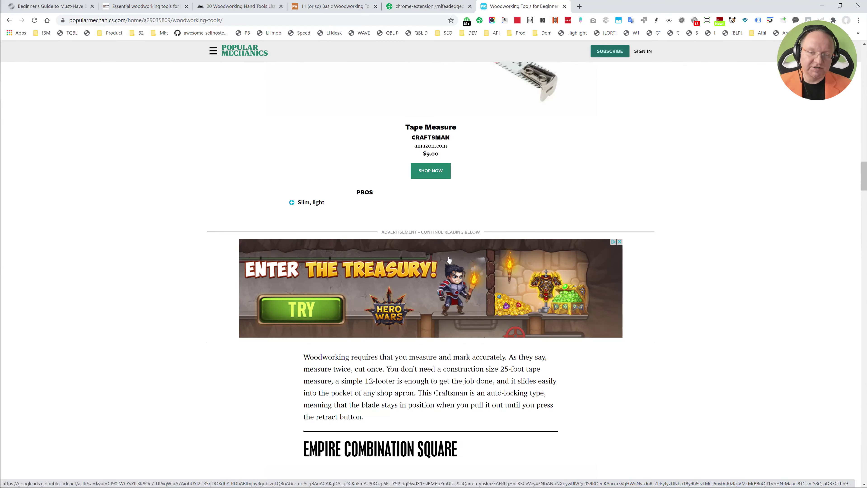
pyautogui.scroll(-8, 448, 260)
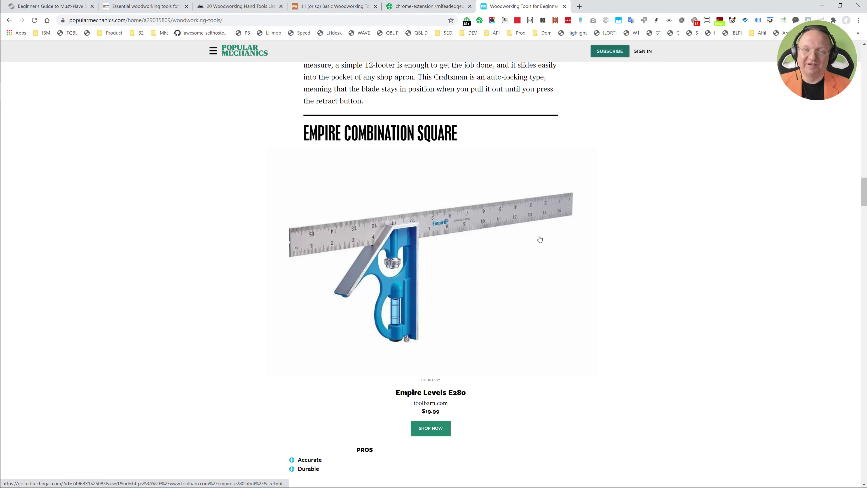
# Close the Popular Mechanics tab and skim the York Saw guide's saw sections, then scroll back up
pyautogui.press('Home')
pyautogui.hotkey('ctrl', 'w')
pyautogui.scroll(-5, 418, 331)
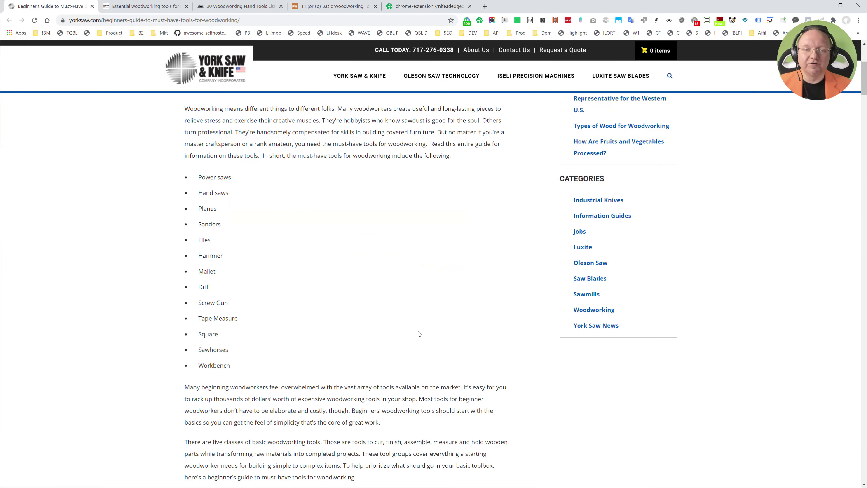
pyautogui.scroll(-4, 395, 341)
pyautogui.scroll(-20, 417, 329)
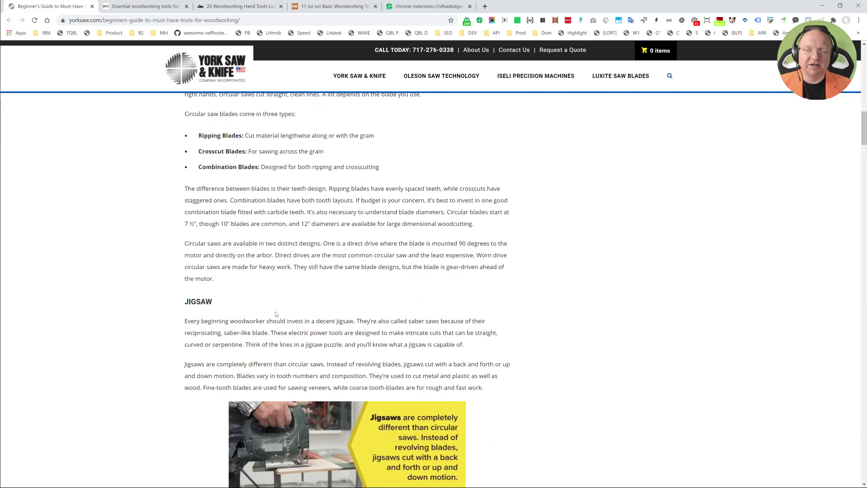
pyautogui.scroll(-5, 263, 302)
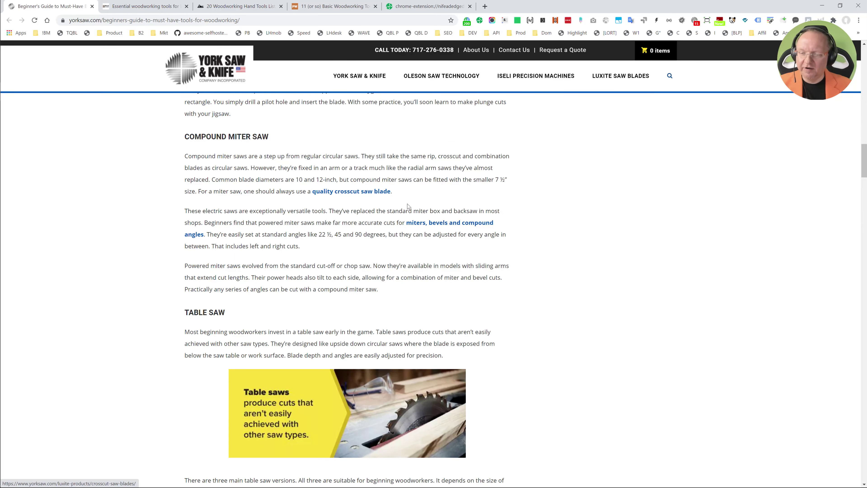
pyautogui.scroll(-16, 460, 294)
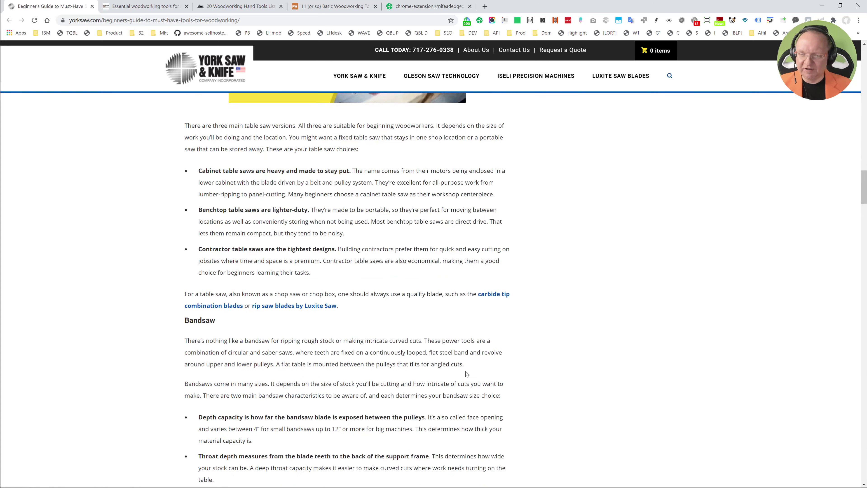
pyautogui.scroll(13, 466, 372)
pyautogui.scroll(20, 445, 342)
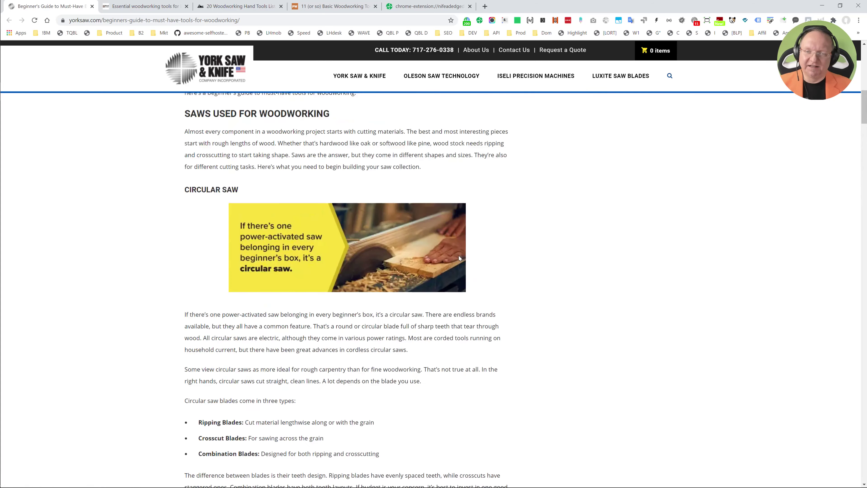
pyautogui.scroll(4, 460, 258)
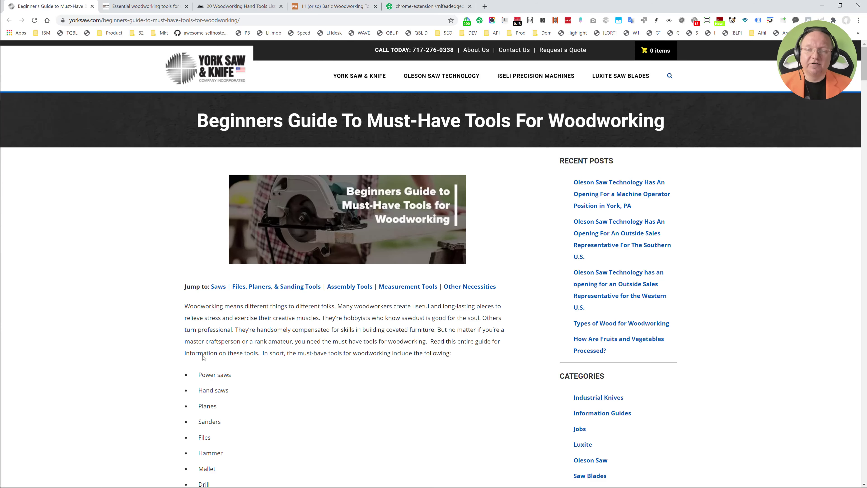
pyautogui.scroll(-15, 204, 358)
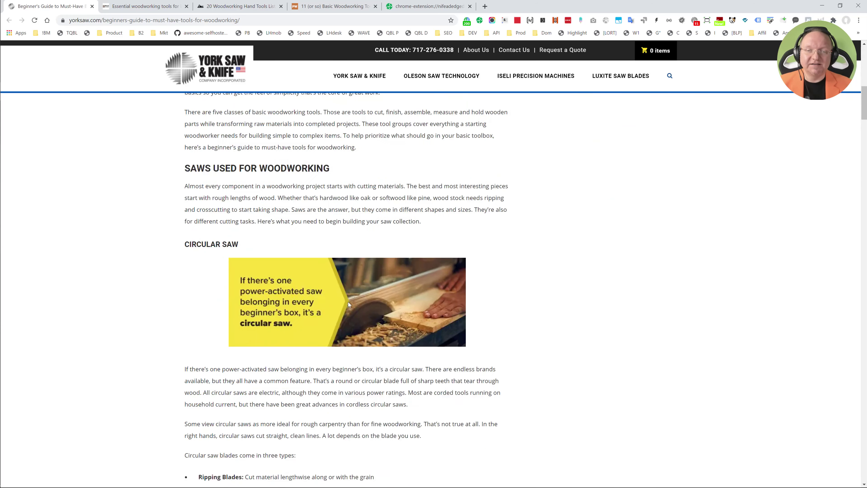
pyautogui.scroll(-8, 348, 302)
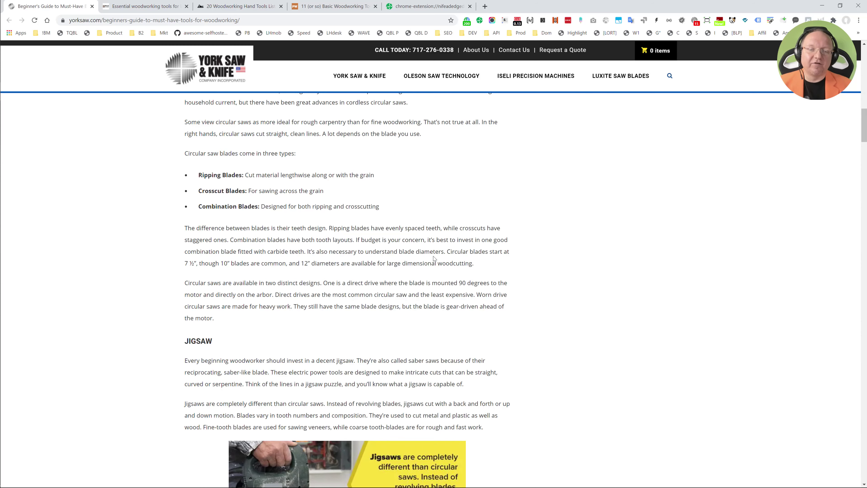
pyautogui.scroll(15, 434, 259)
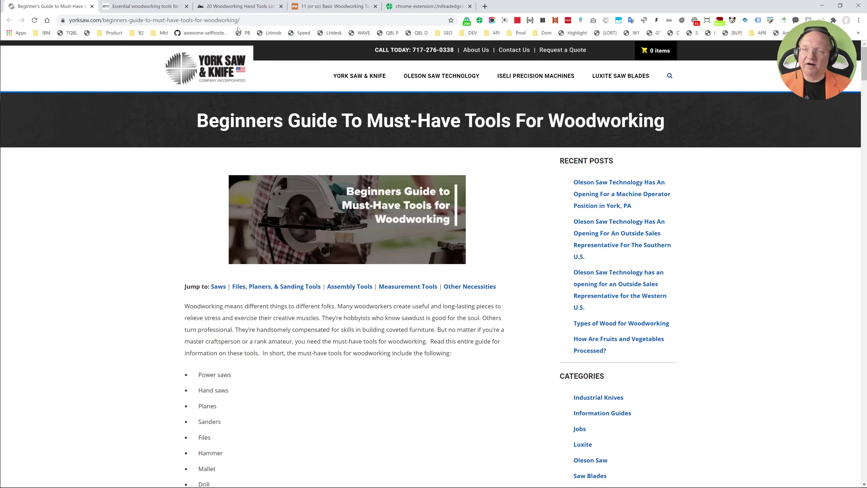
pyautogui.hotkey('ctrl', 'Tab')
pyautogui.scroll(-10, 365, 347)
pyautogui.scroll(-10, 290, 343)
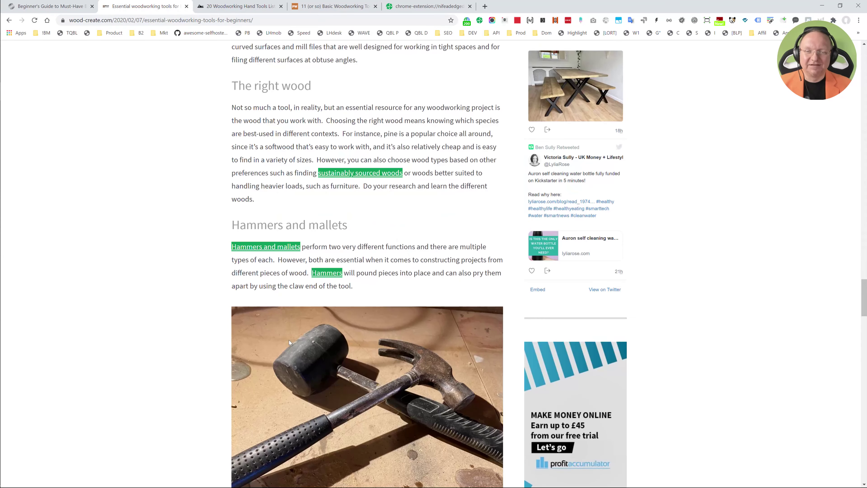
pyautogui.hotkey('ctrl', 'Tab')
pyautogui.hotkey('ctrl', 'Tab')
pyautogui.scroll(15, 344, 337)
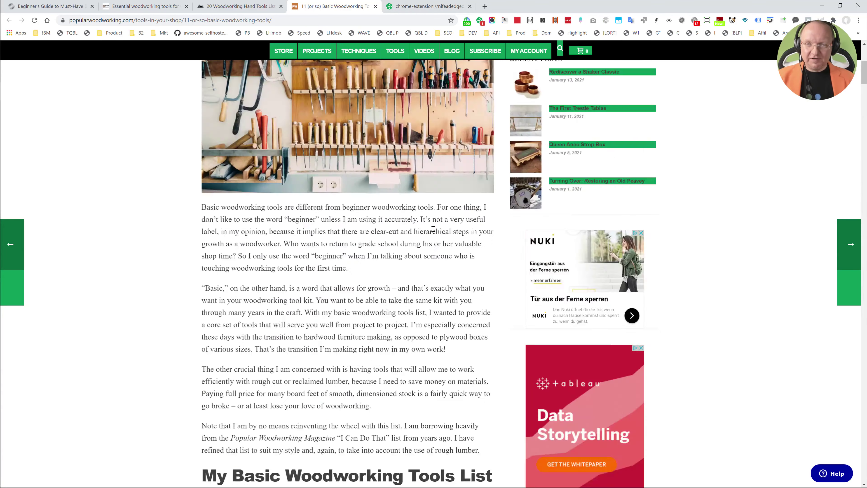
pyautogui.scroll(-12, 344, 335)
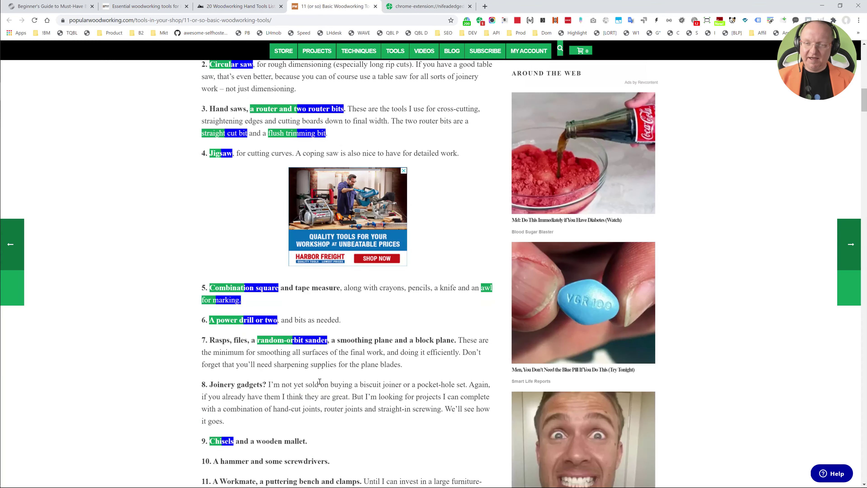
pyautogui.moveTo(255, 290)
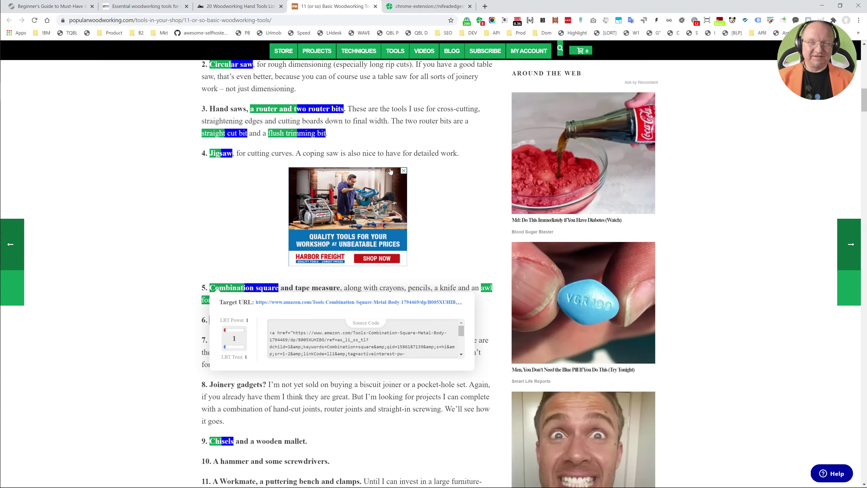
pyautogui.moveTo(288, 112)
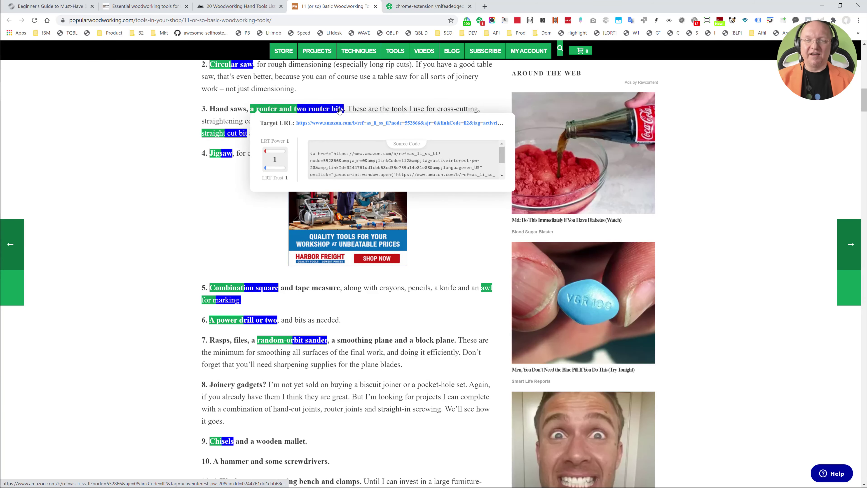
pyautogui.scroll(-10, 434, 276)
pyautogui.scroll(7, 440, 317)
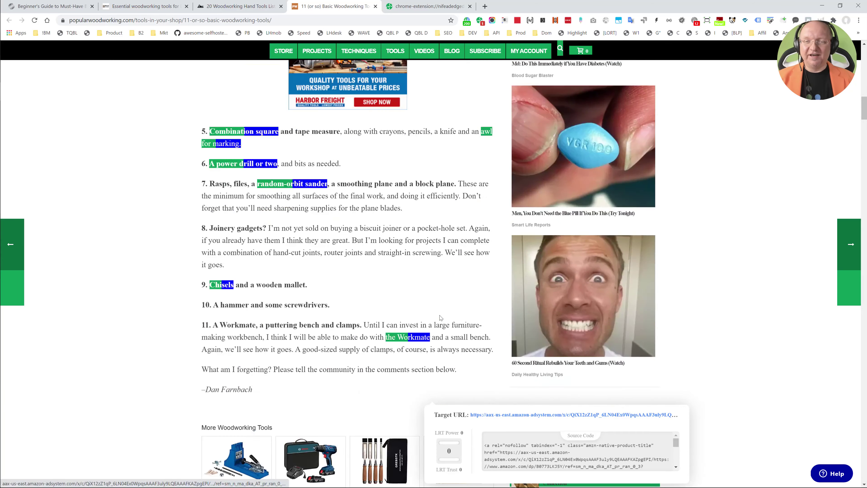
pyautogui.scroll(9, 452, 314)
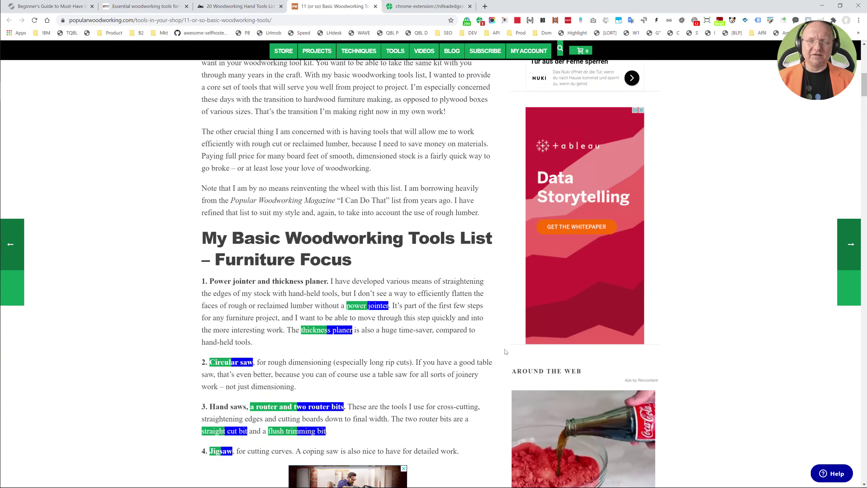
pyautogui.scroll(12, 433, 347)
pyautogui.scroll(-8, 424, 357)
pyautogui.scroll(-10, 425, 357)
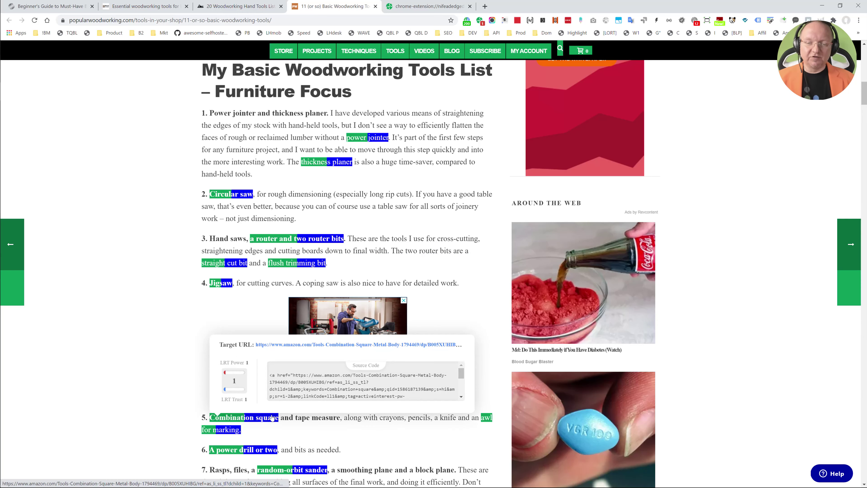
pyautogui.moveTo(298, 472)
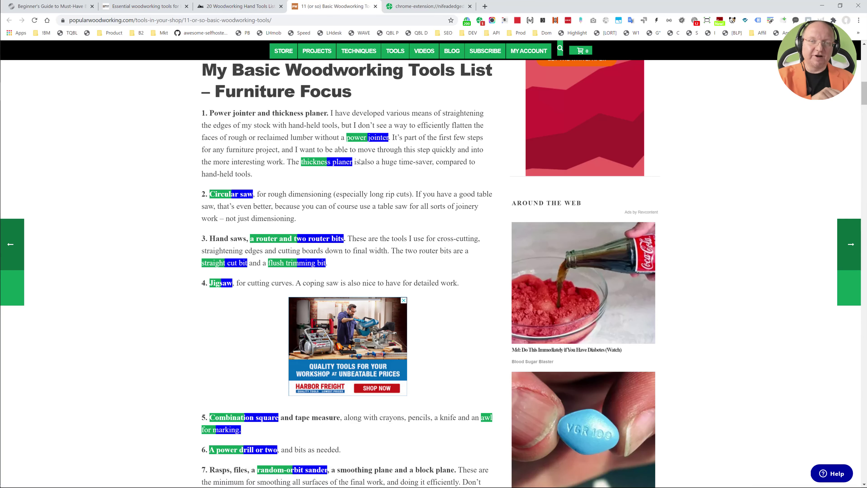
pyautogui.moveTo(244, 417)
pyautogui.scroll(8, 356, 432)
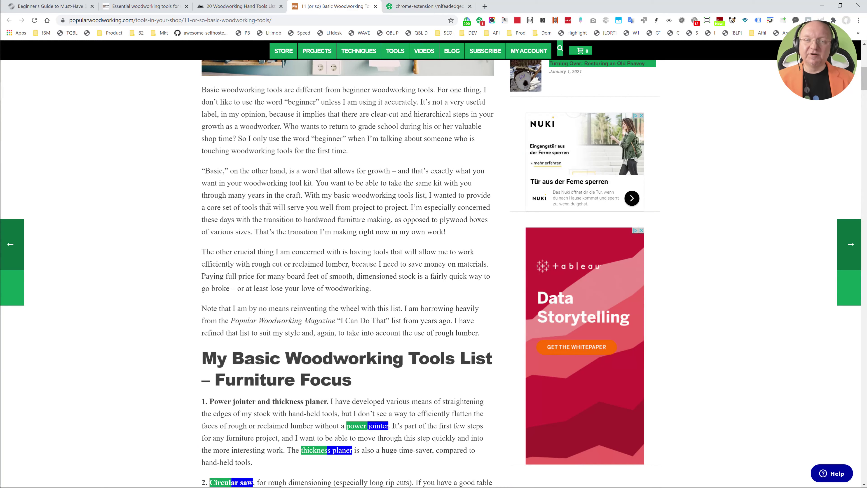
pyautogui.scroll(-8, 368, 318)
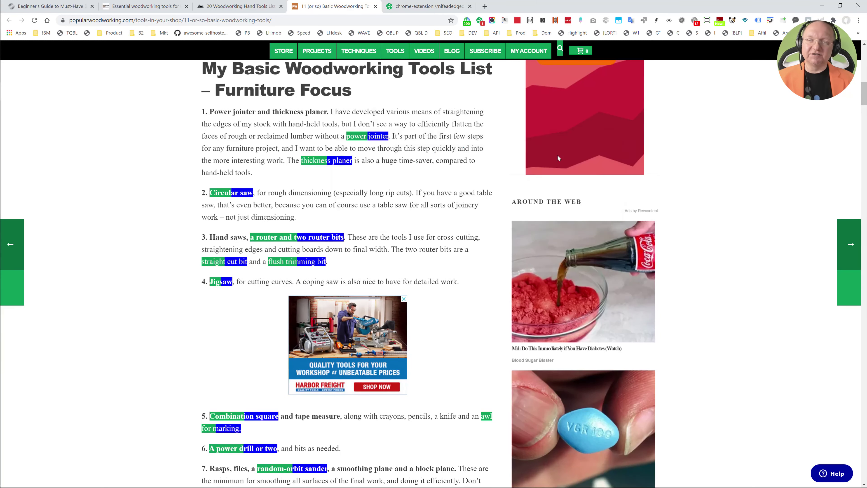
pyautogui.scroll(13, 368, 319)
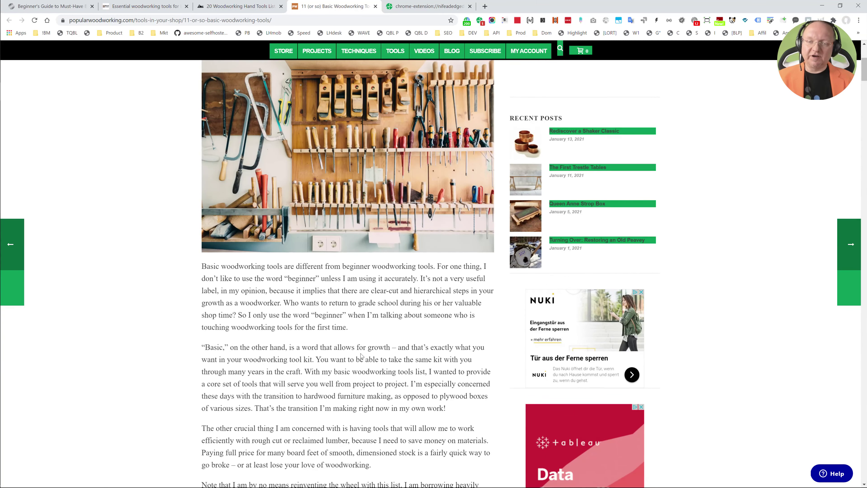
pyautogui.moveTo(272, 349); pyautogui.dragTo(390, 419)
pyautogui.click(397, 421)
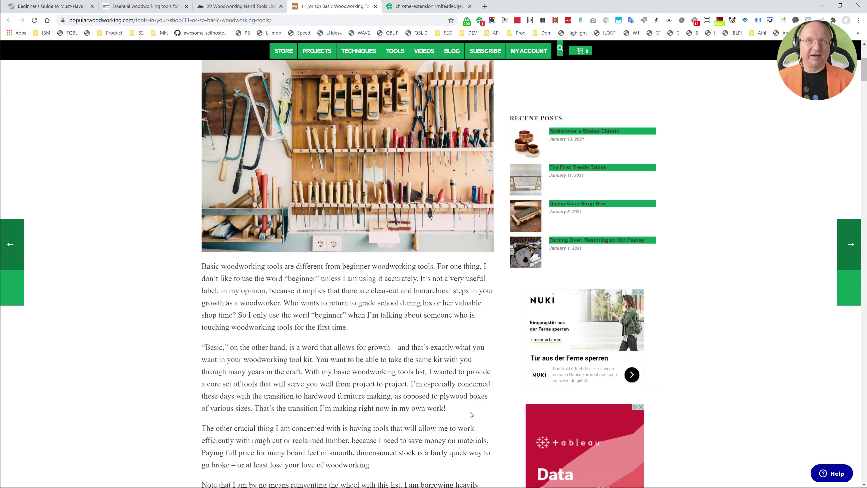
pyautogui.scroll(6, 472, 414)
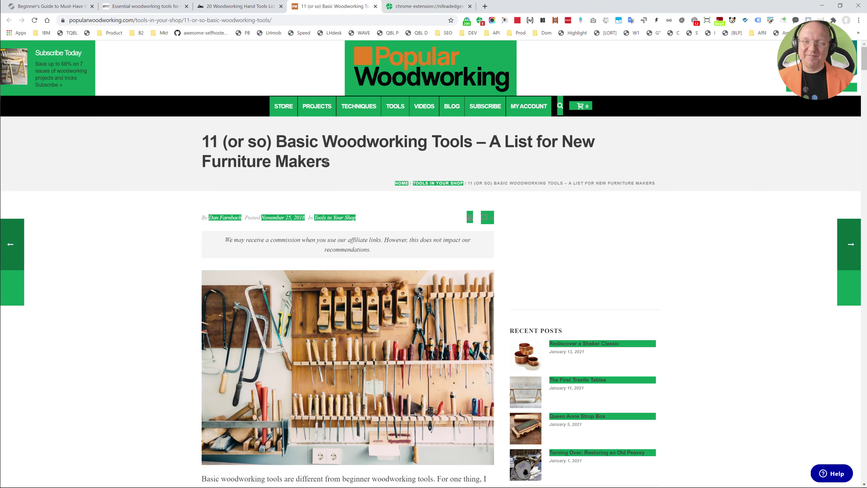
# Search Google in a new tab for the Popular Woodworking article's full title
pyautogui.moveTo(330, 164); pyautogui.dragTo(213, 141)
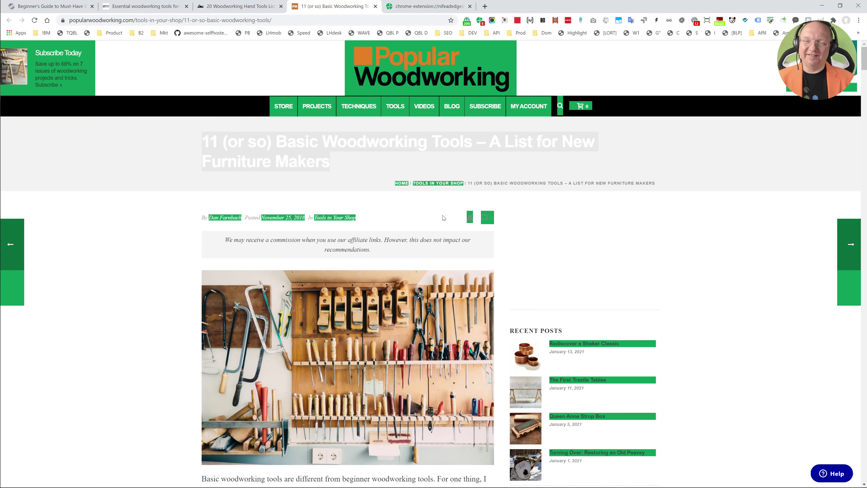
pyautogui.hotkey('ctrl', 'c')
pyautogui.hotkey('ctrl', 't')
pyautogui.hotkey('ctrl', 'v')
pyautogui.press('Return')
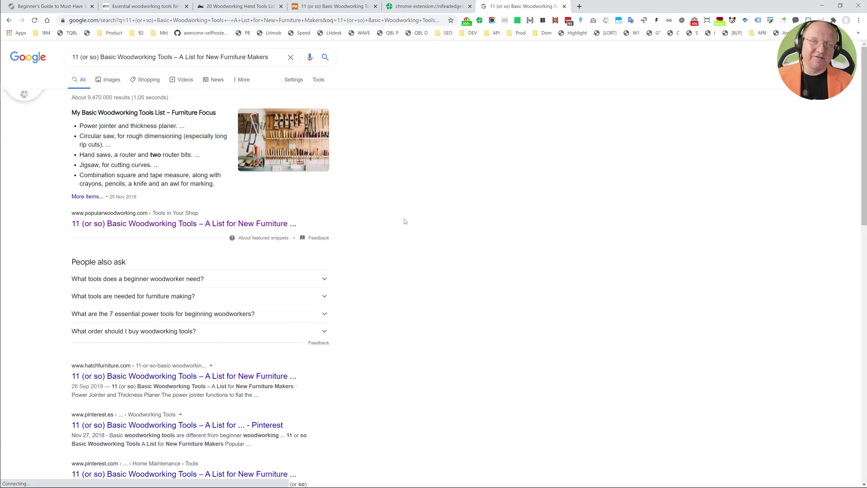
pyautogui.scroll(-15, 352, 320)
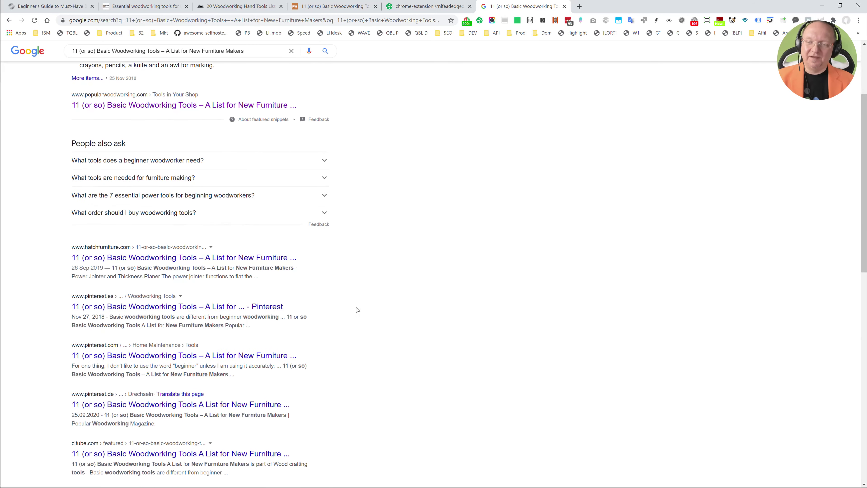
pyautogui.scroll(15, 197, 132)
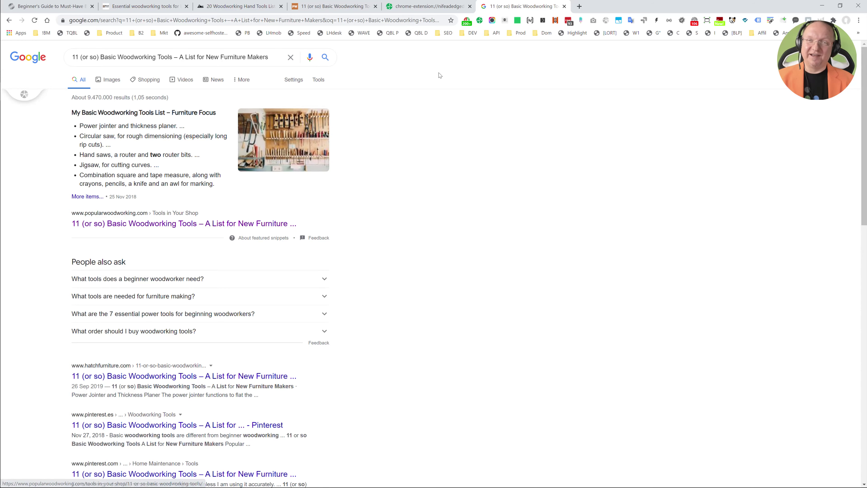
# Open the hatchfurniture.com copy of the article from the results in a new tab
pyautogui.click(333, 6)
pyautogui.click(523, 6)
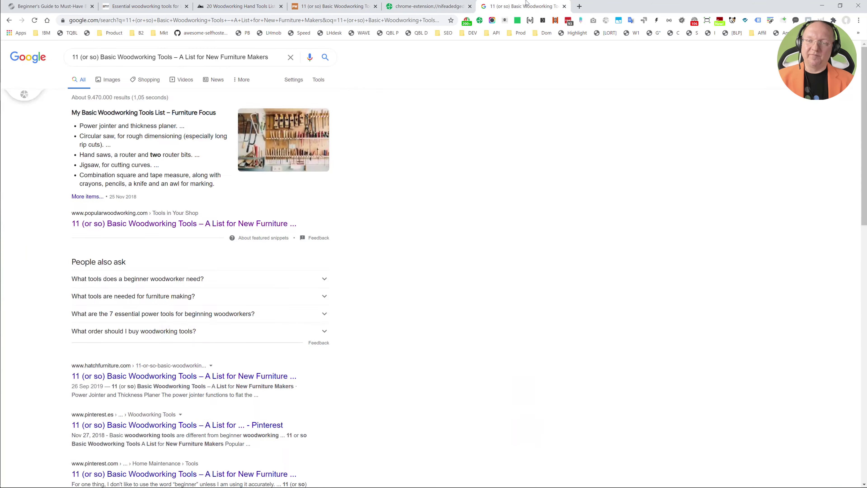
pyautogui.scroll(-3, 427, 288)
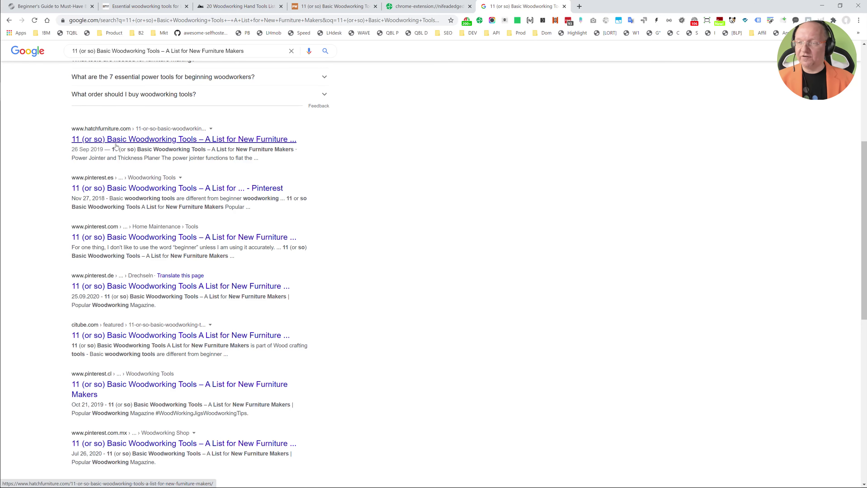
pyautogui.keyDown('ctrl'); pyautogui.click(96, 138); pyautogui.keyUp('ctrl')
pyautogui.hotkey('ctrl', 'Tab')
pyautogui.scroll(20, 202, 485)
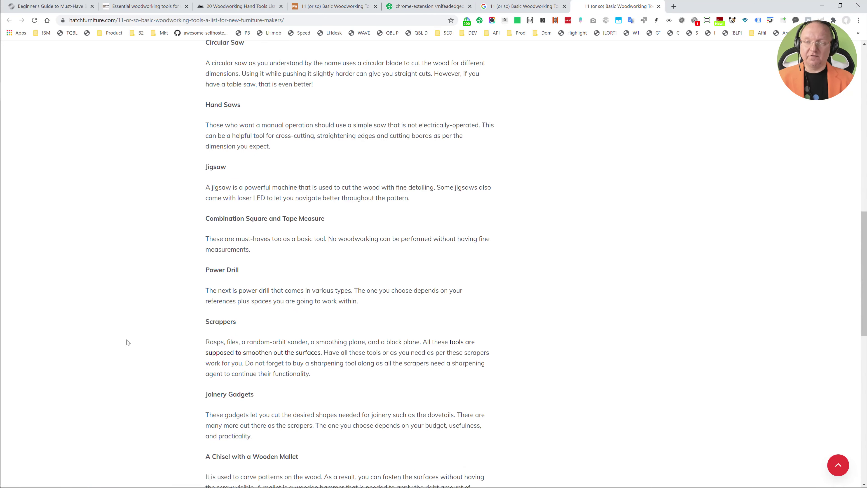
pyautogui.hotkey('ctrl', 'shift', 'Tab')
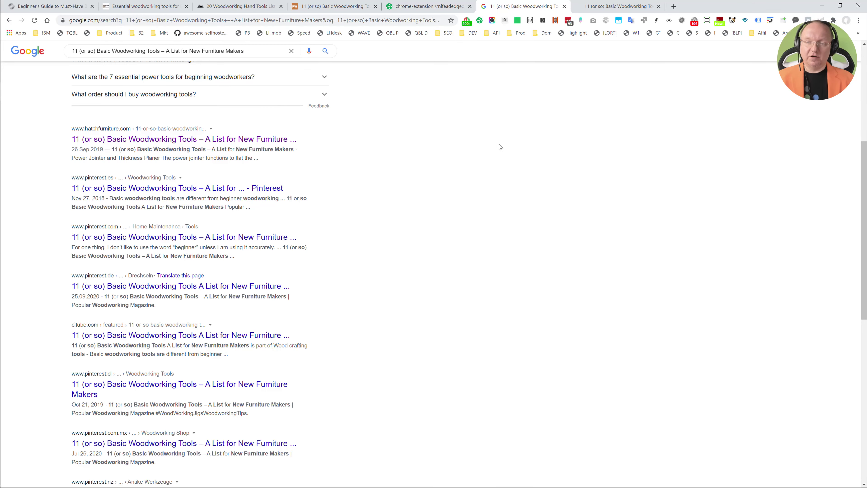
# Look over the HatchFurniture copy, then rerun the title as a quoted exact-phrase search
pyautogui.click(603, 4)
pyautogui.scroll(5, 344, 342)
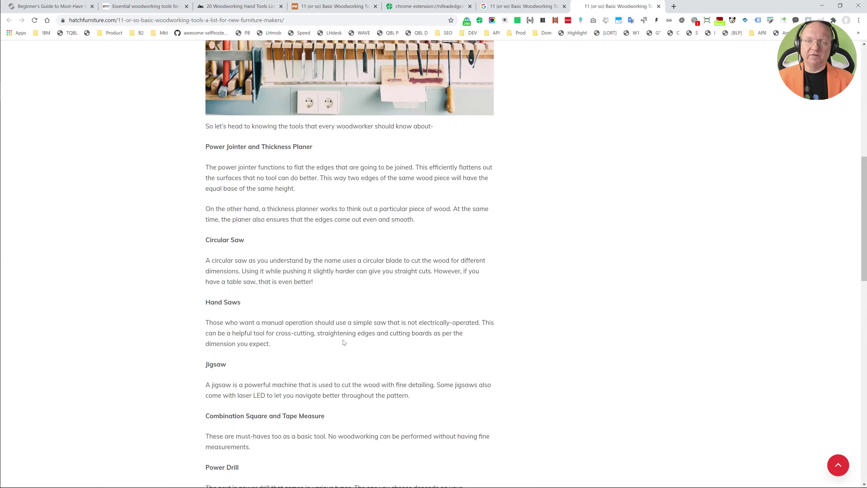
pyautogui.scroll(15, 238, 164)
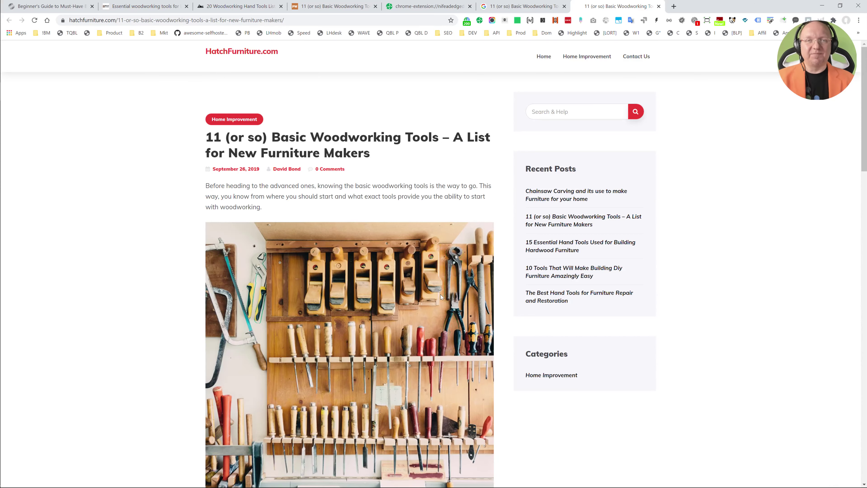
pyautogui.click(514, 4)
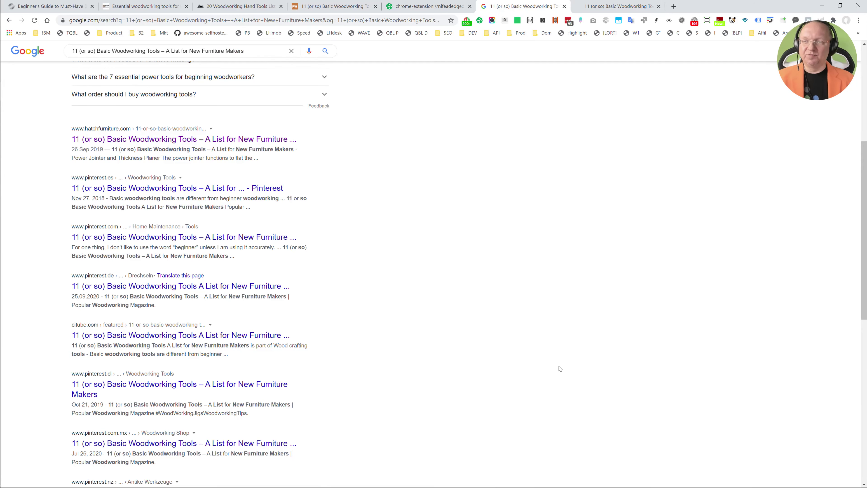
pyautogui.scroll(7, 559, 366)
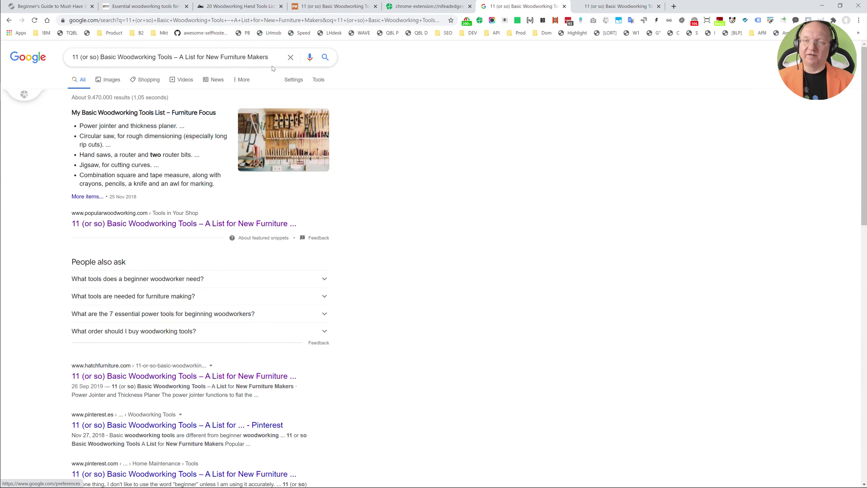
pyautogui.hotkey('alt', 'Left')
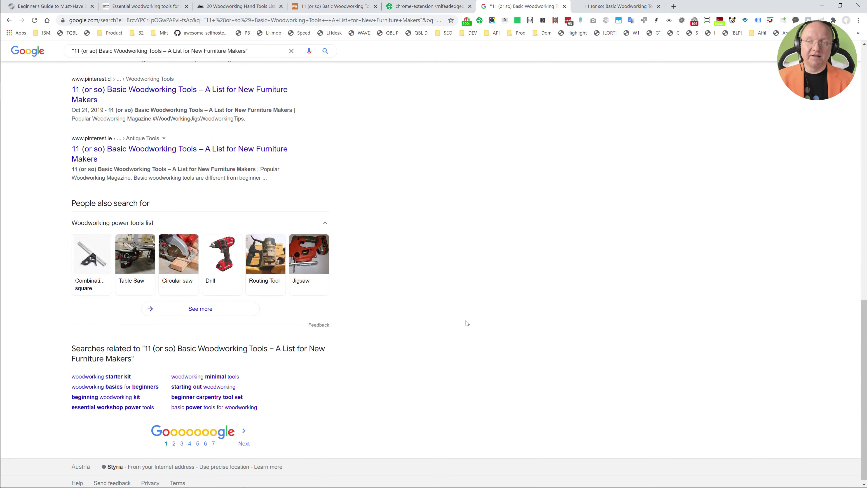
# Check the Woodworking power tools list search from the exact-title results, then return
pyautogui.scroll(-1, 359, 321)
pyautogui.click(224, 299)
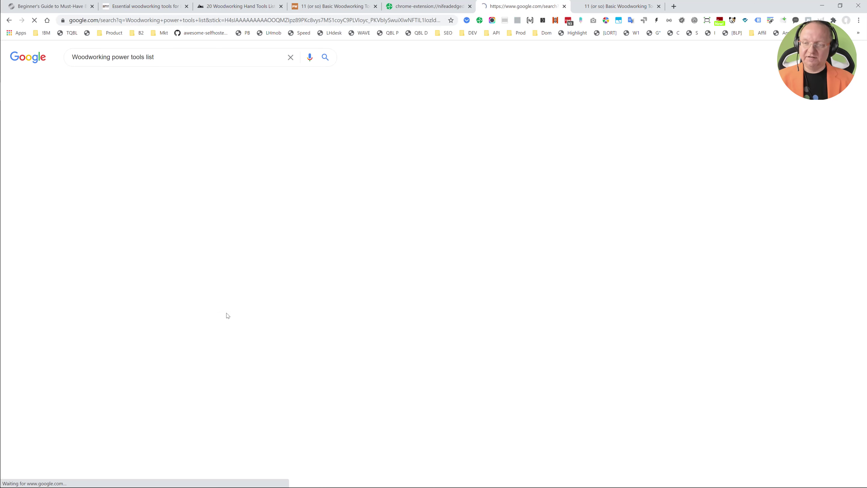
pyautogui.hotkey('alt', 'Left')
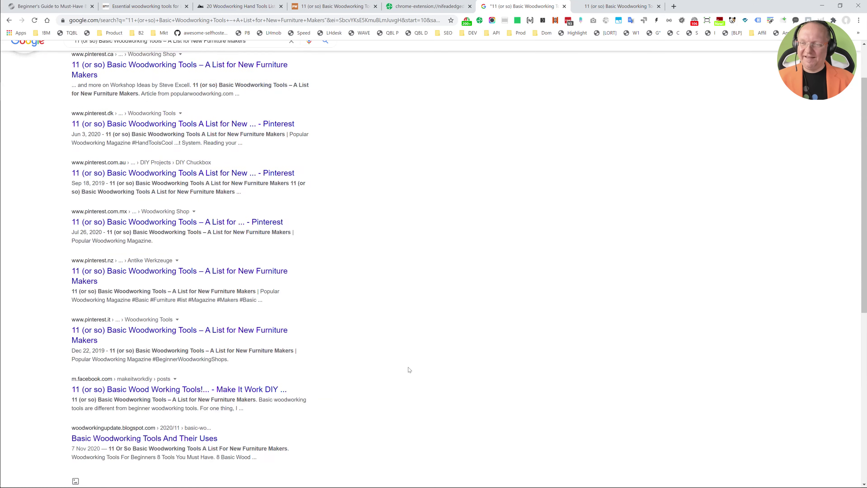
# Select the first result's snippet, then close the exact-phrase results and HatchFurniture tabs
pyautogui.moveTo(190, 143); pyautogui.dragTo(136, 152)
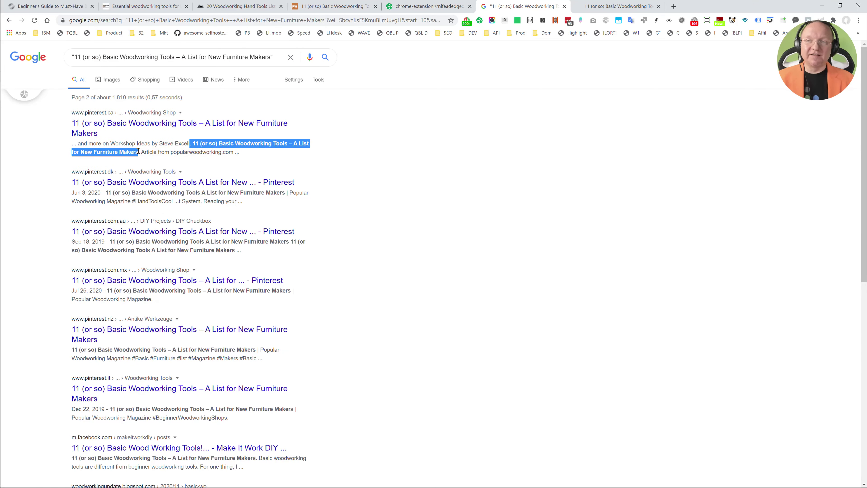
pyautogui.click(178, 58)
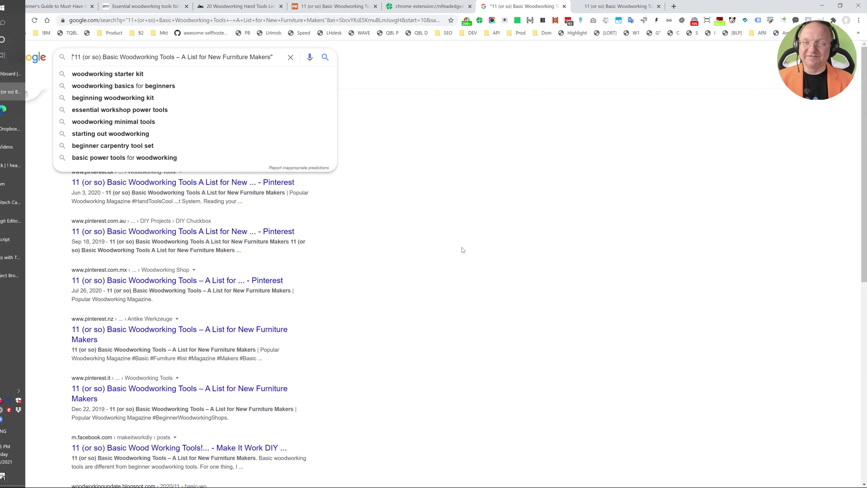
pyautogui.click(451, 246)
pyautogui.hotkey('ctrl', 'w')
pyautogui.hotkey('ctrl', 'w')
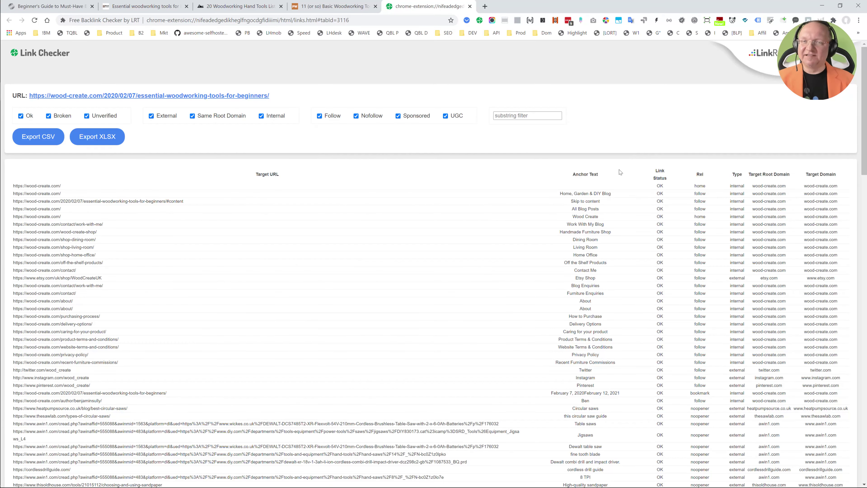
# Close Link Checker and select item 8's biscuit joiner / pocket-hole sentence in the article
pyautogui.hotkey('ctrl', 'w')
pyautogui.scroll(-20, 148, 404)
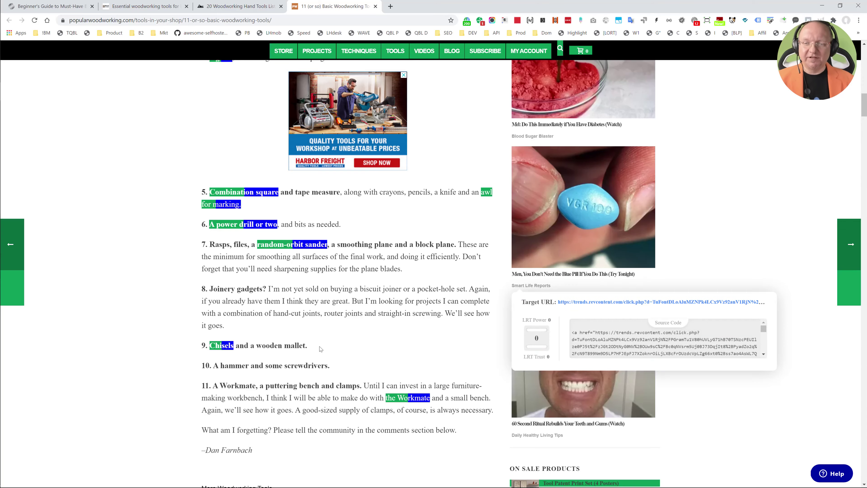
pyautogui.scroll(-8, 318, 353)
pyautogui.scroll(9, 382, 272)
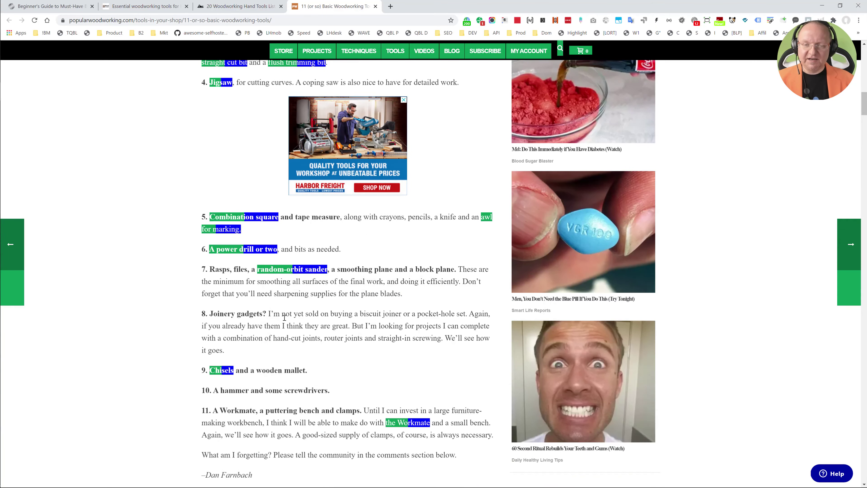
pyautogui.moveTo(295, 314); pyautogui.dragTo(263, 327)
pyautogui.moveTo(422, 402)
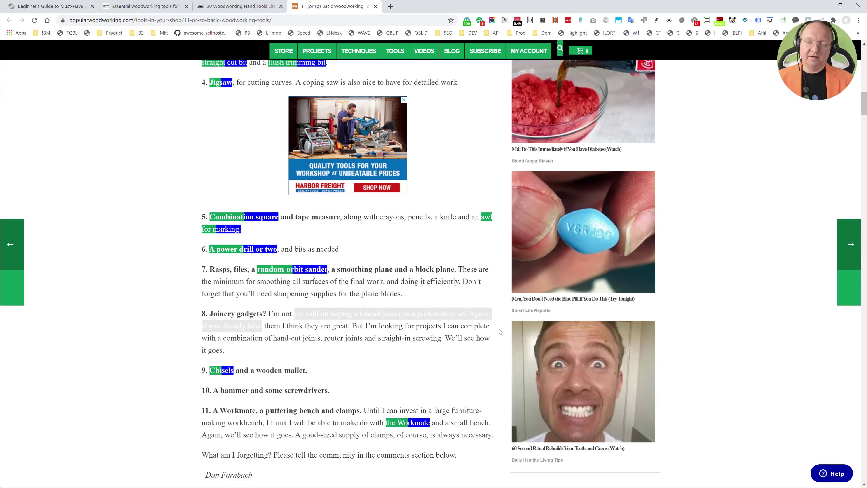
# Search Google for the quoted biscuit joiner sentence, minus the period after 'set'
pyautogui.hotkey('ctrl', 't')
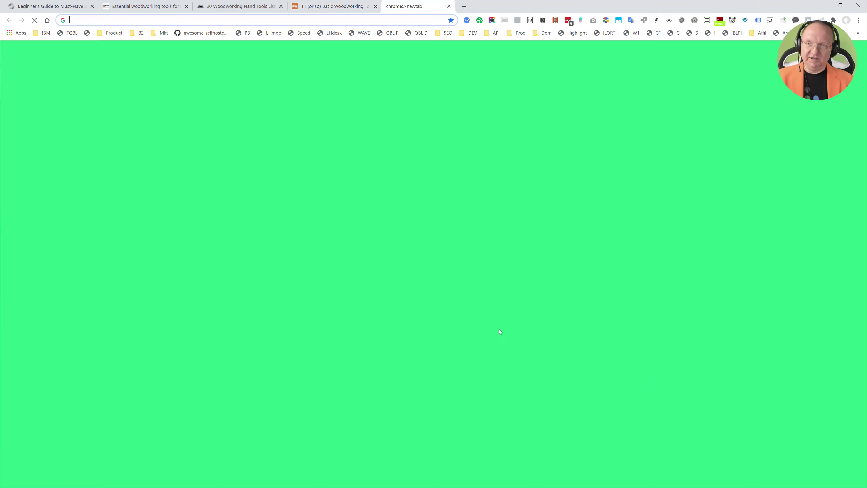
pyautogui.hotkey('ctrl', 'v')
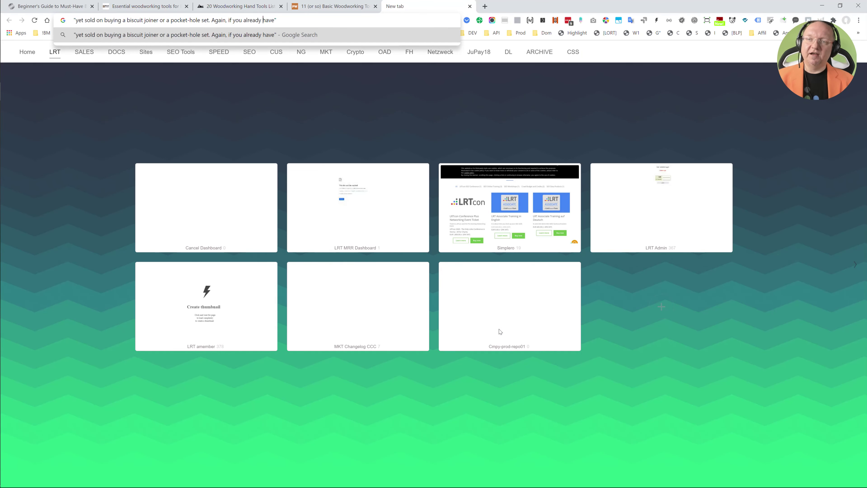
pyautogui.press('Right')
pyautogui.press('Right')
pyautogui.press('Delete')
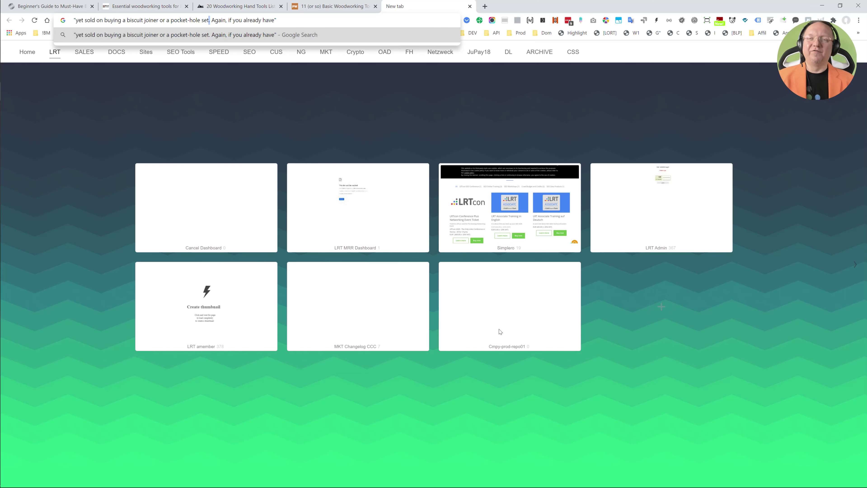
pyautogui.press('Return')
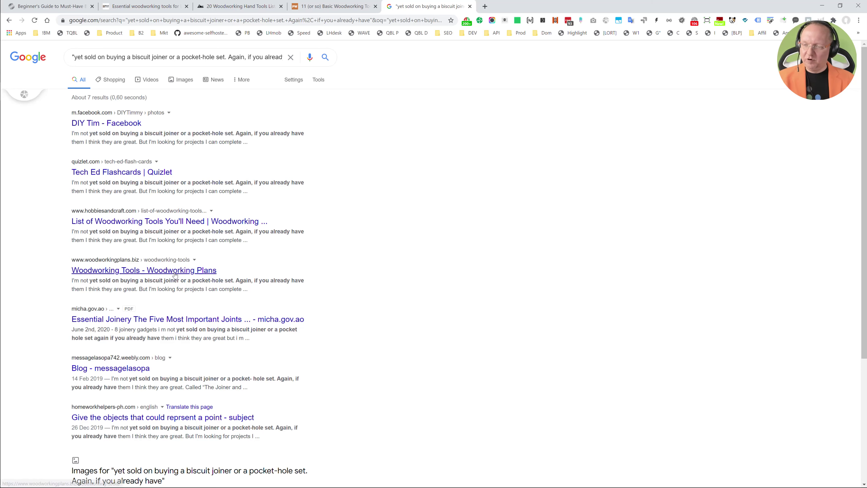
# Repeat the quoted biscuit joiner search with omitted results included, giving about 84 matches
pyautogui.scroll(-5, 191, 365)
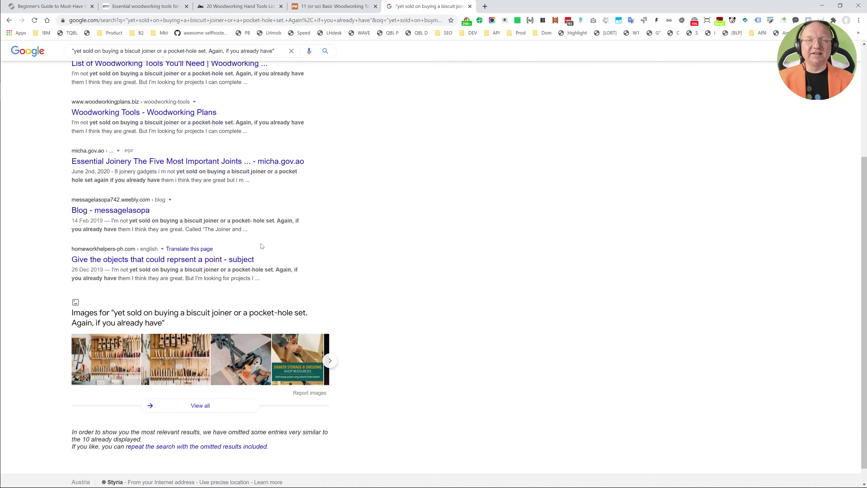
pyautogui.scroll(3, 339, 207)
pyautogui.scroll(3, 365, 215)
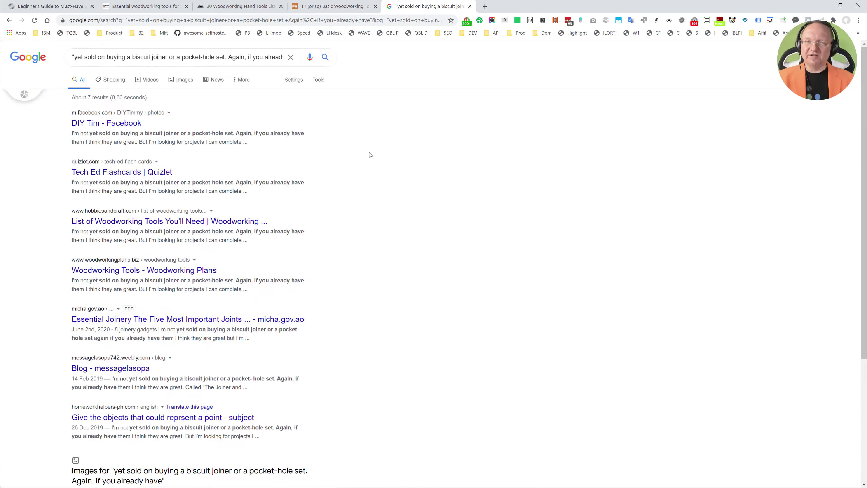
pyautogui.click(294, 7)
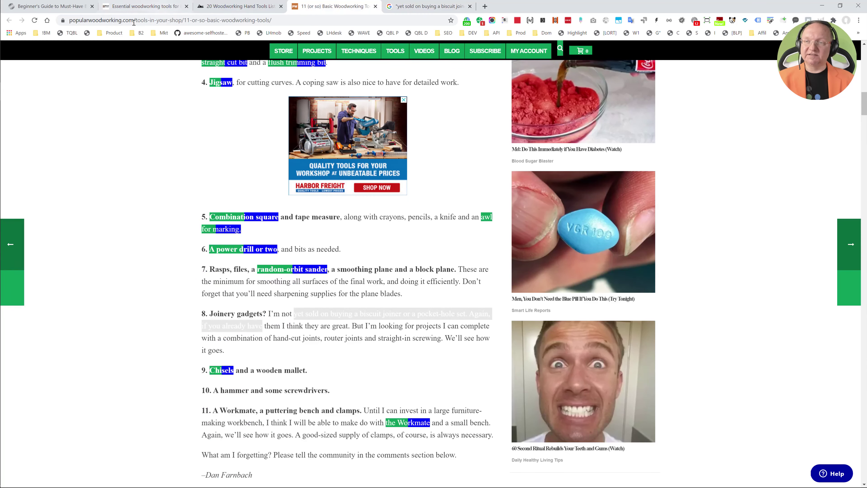
pyautogui.moveTo(342, 300)
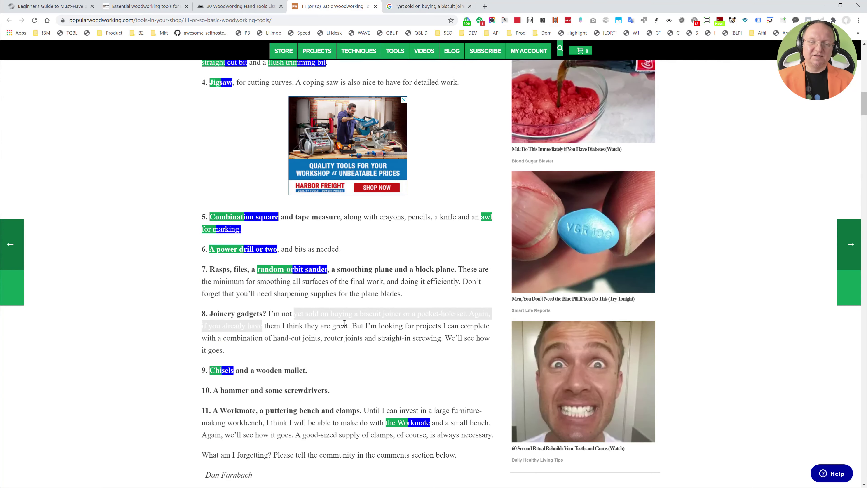
pyautogui.click(448, 6)
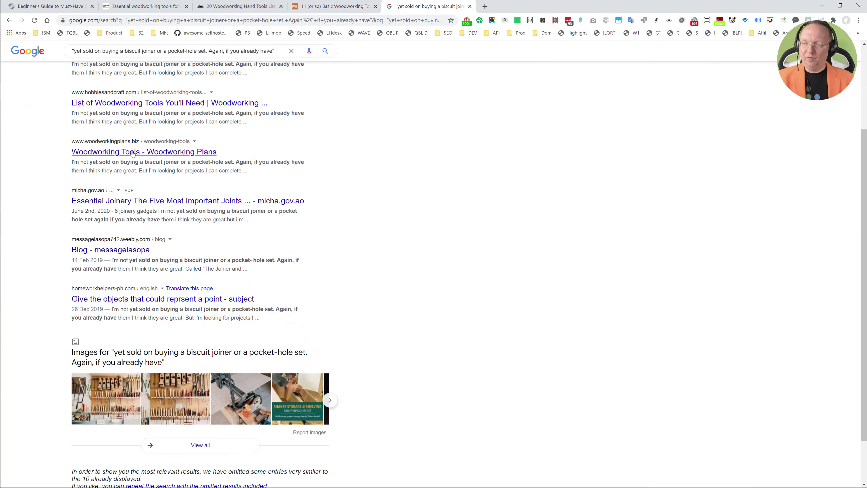
pyautogui.scroll(-3, 383, 136)
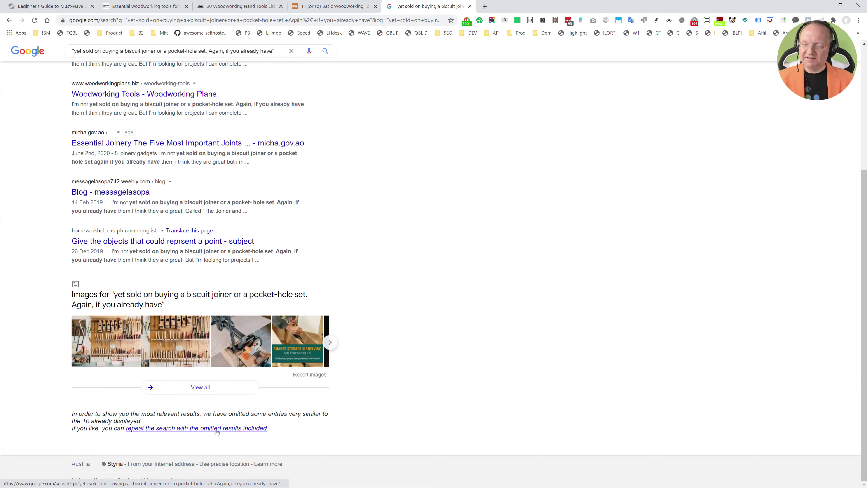
pyautogui.moveTo(270, 429); pyautogui.dragTo(75, 427)
pyautogui.click(78, 424)
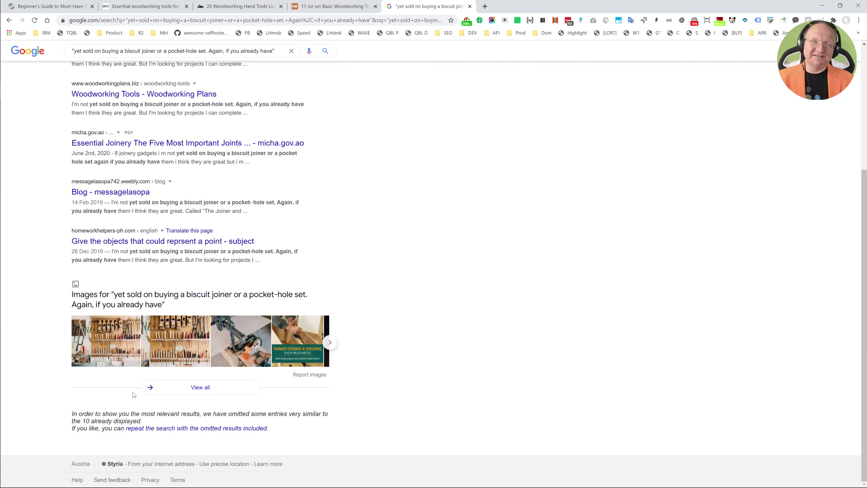
pyautogui.click(193, 428)
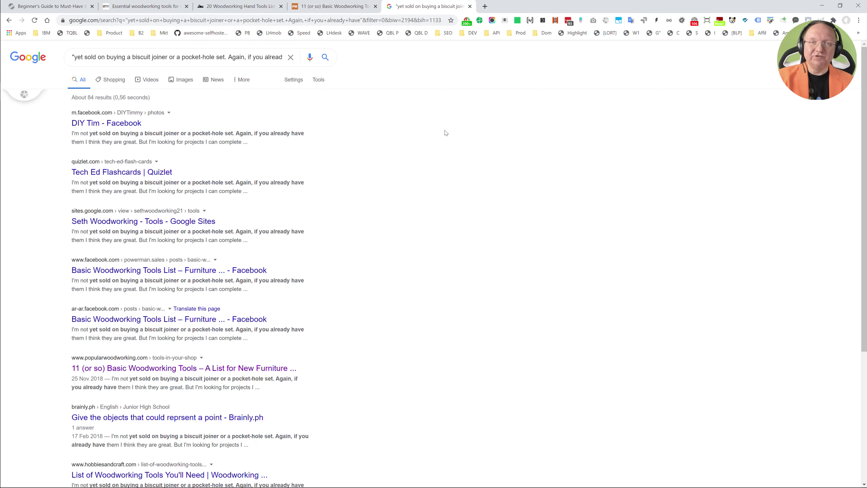
# Compare result counts, reloading with omitted results and highlighting the 84 count
pyautogui.scroll(-10, 389, 188)
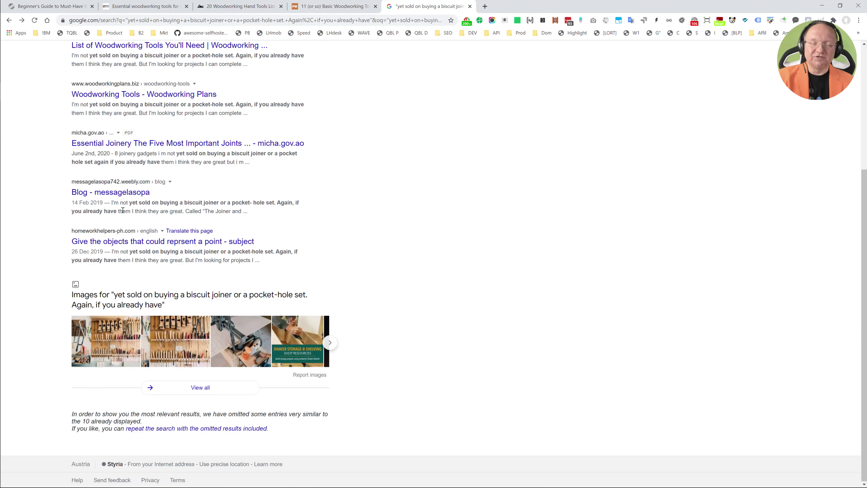
pyautogui.scroll(10, 354, 250)
pyautogui.scroll(-10, 206, 406)
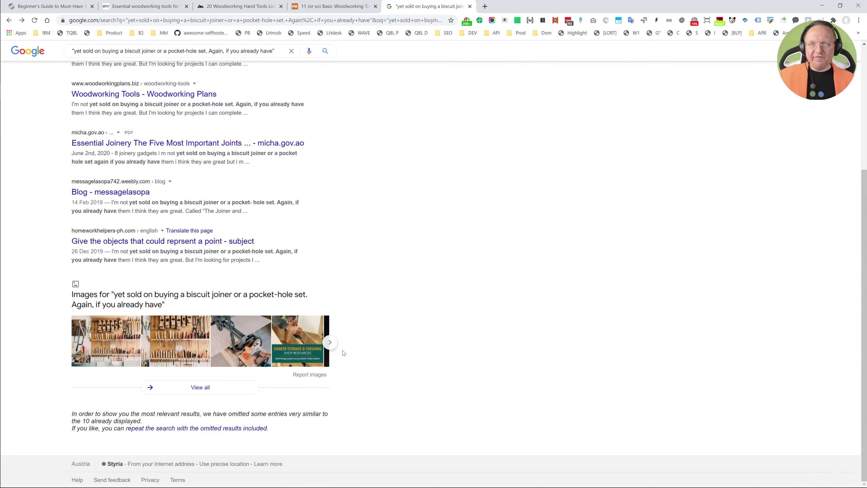
pyautogui.scroll(5, 523, 346)
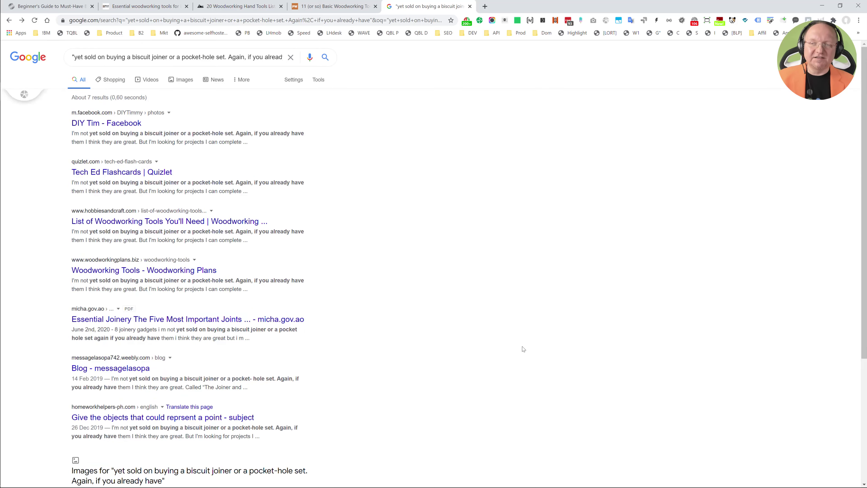
pyautogui.scroll(-5, 523, 347)
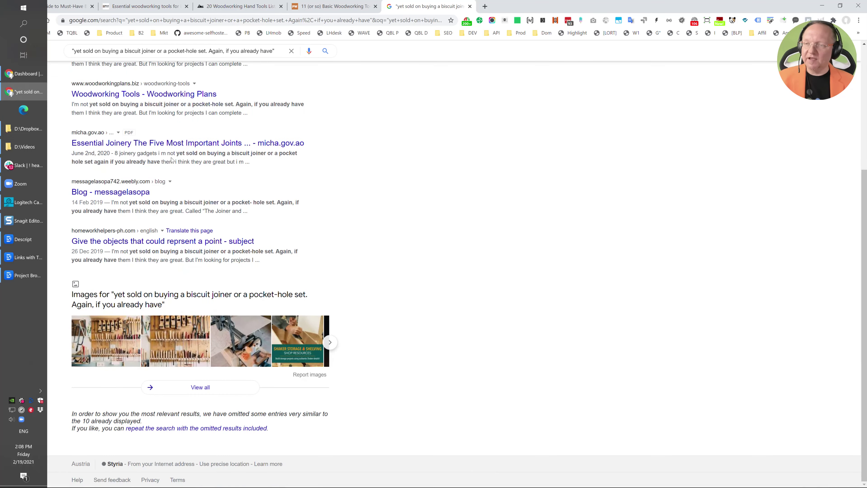
pyautogui.scroll(3, 172, 160)
pyautogui.scroll(-3, 219, 300)
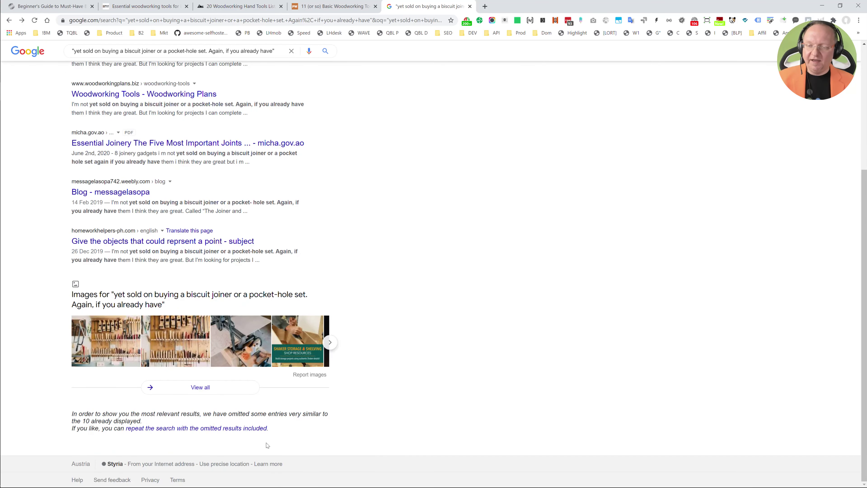
pyautogui.click(239, 428)
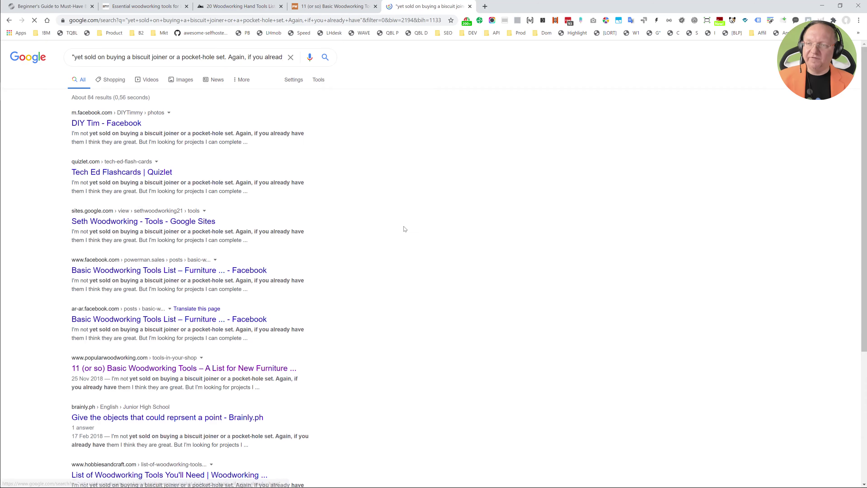
pyautogui.doubleClick(90, 98)
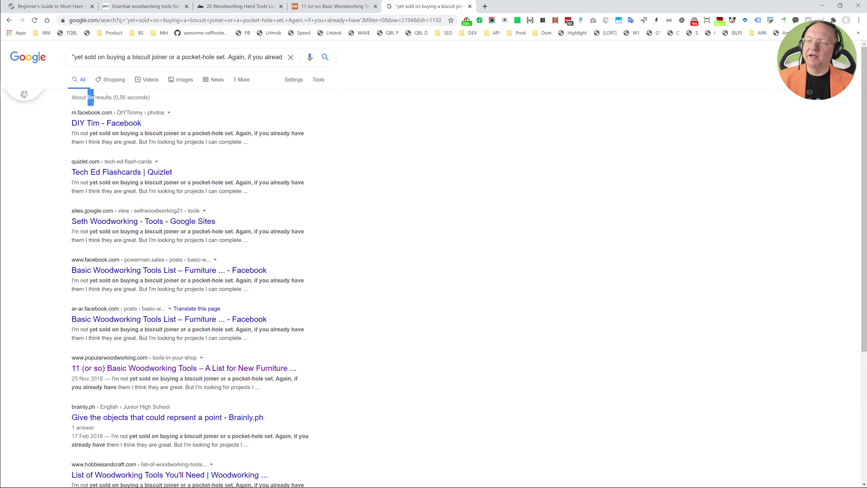
pyautogui.click(500, 116)
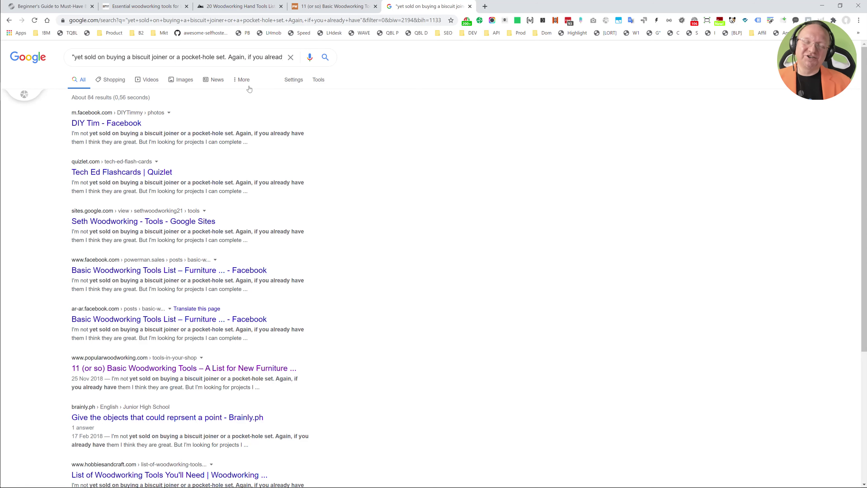
# Return to the Popular Woodworking basic tools article at items 5–11
pyautogui.click(331, 6)
pyautogui.scroll(-10, 300, 167)
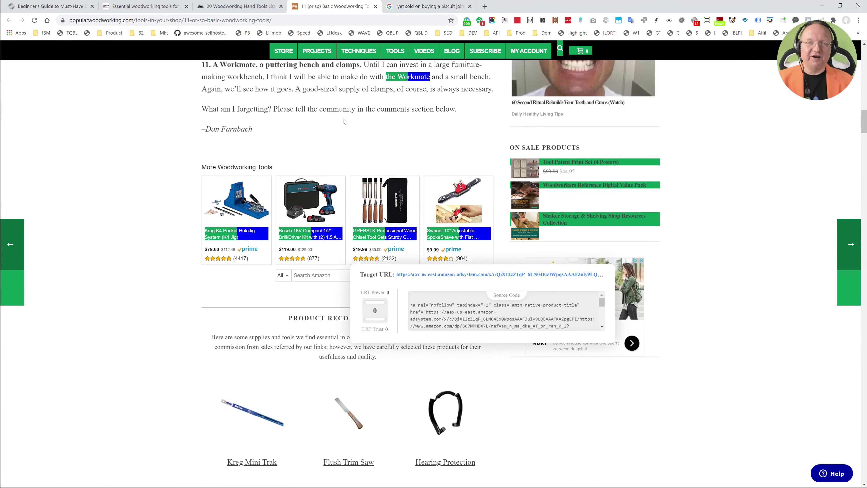
pyautogui.scroll(7, 344, 122)
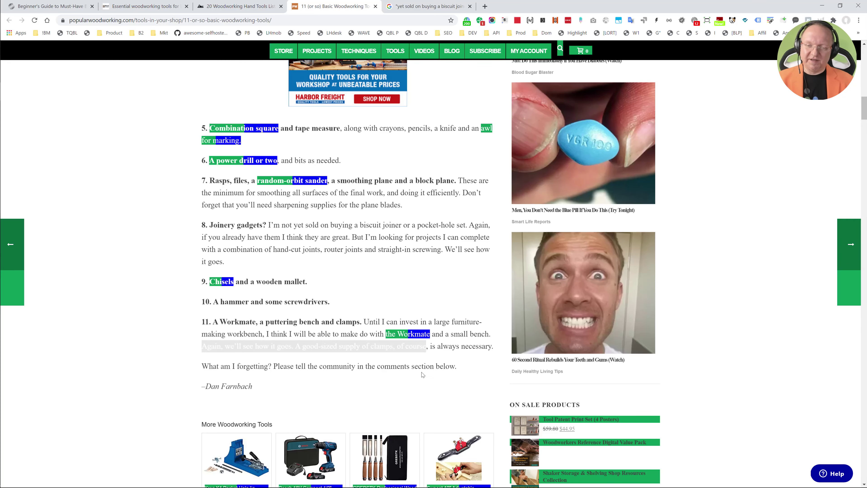
# Search Google in a new tab for the quoted 'good-sized supply of clamps' sentence
pyautogui.hotkey('ctrl', 't')
pyautogui.write('"Again, we\'ll see how it goes. A good-sized supply of clamps, of course"')
pyautogui.press('Return')
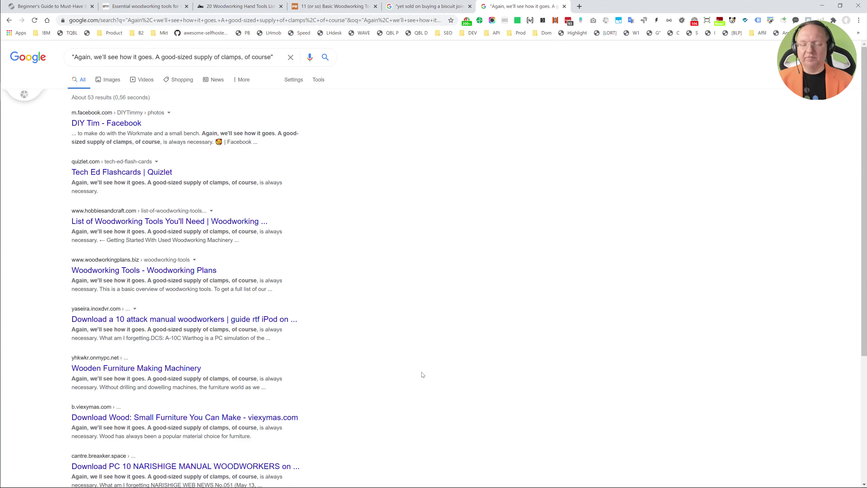
pyautogui.scroll(-5, 410, 325)
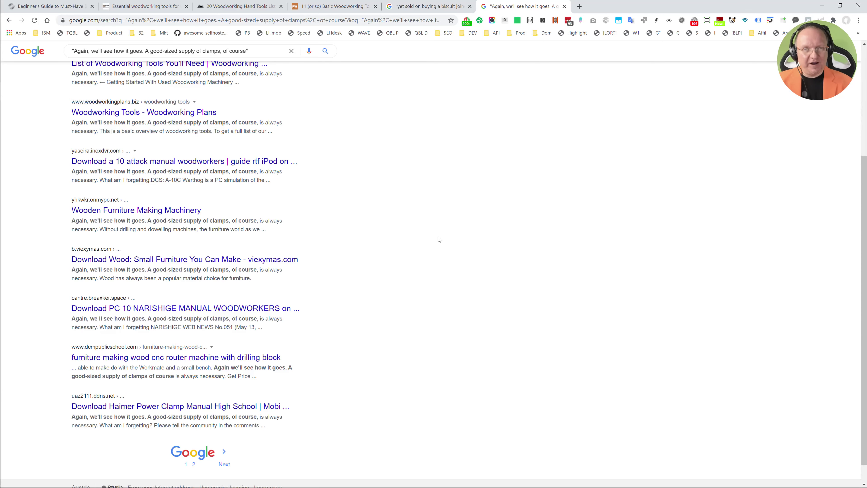
pyautogui.scroll(5, 169, 229)
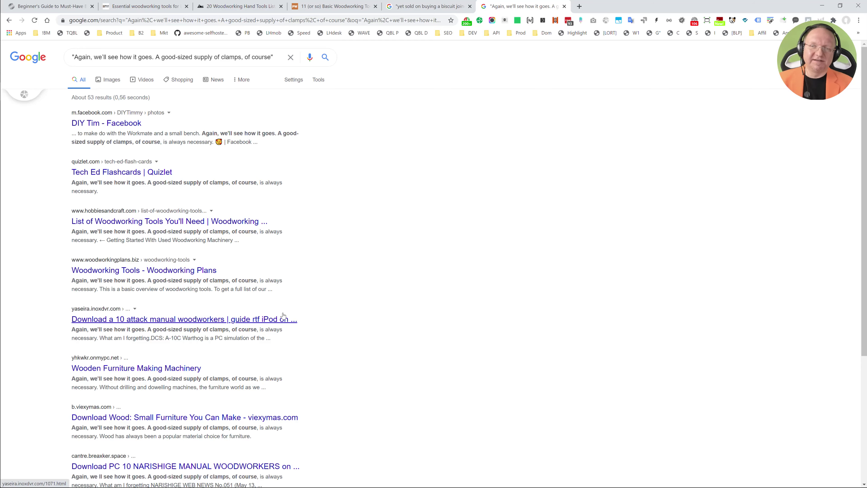
# Review the first result's snippet and move to page 2 of the 12 results
pyautogui.scroll(-5, 435, 350)
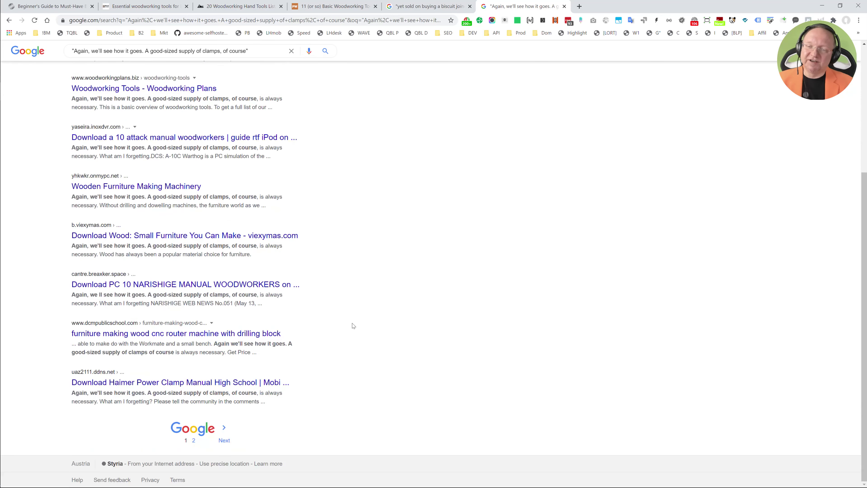
pyautogui.scroll(5, 353, 327)
pyautogui.moveTo(202, 133); pyautogui.dragTo(299, 150)
pyautogui.click(443, 350)
pyautogui.scroll(-4, 442, 350)
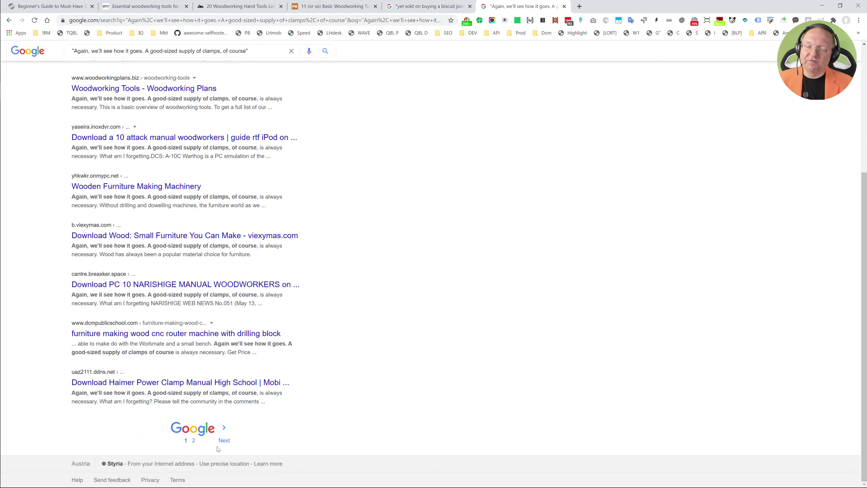
pyautogui.click(224, 441)
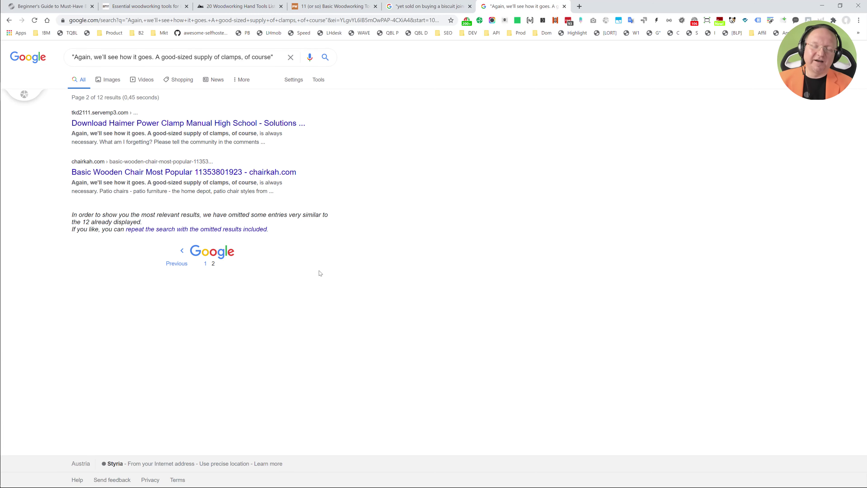
# Close the clamps search and read the Popular Woodworking article through its comments, back to top
pyautogui.hotkey('ctrl', 'w')
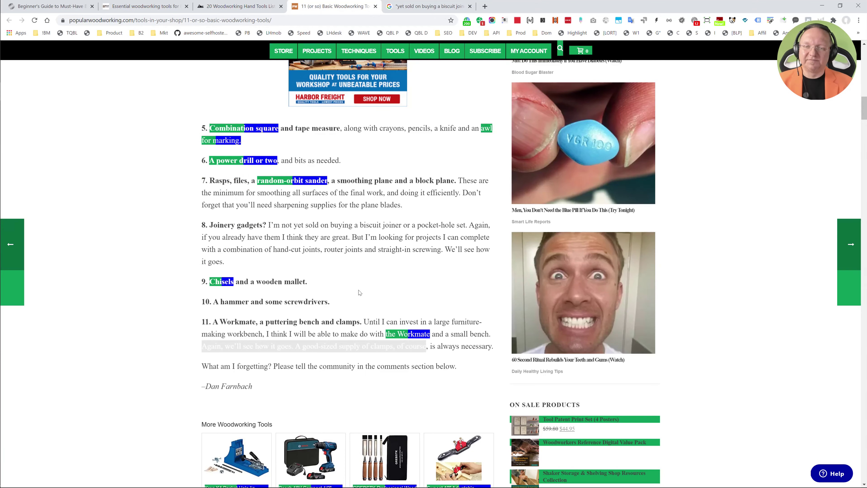
pyautogui.scroll(15, 380, 269)
pyautogui.scroll(-12, 379, 266)
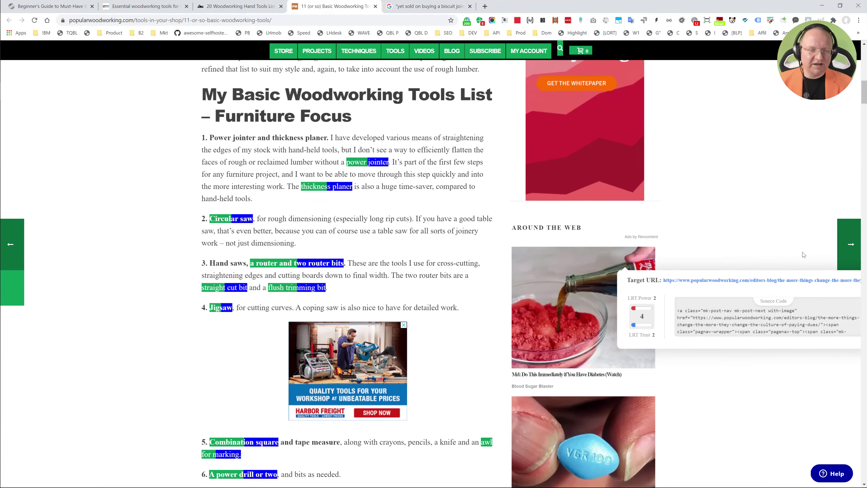
pyautogui.scroll(-9, 690, 267)
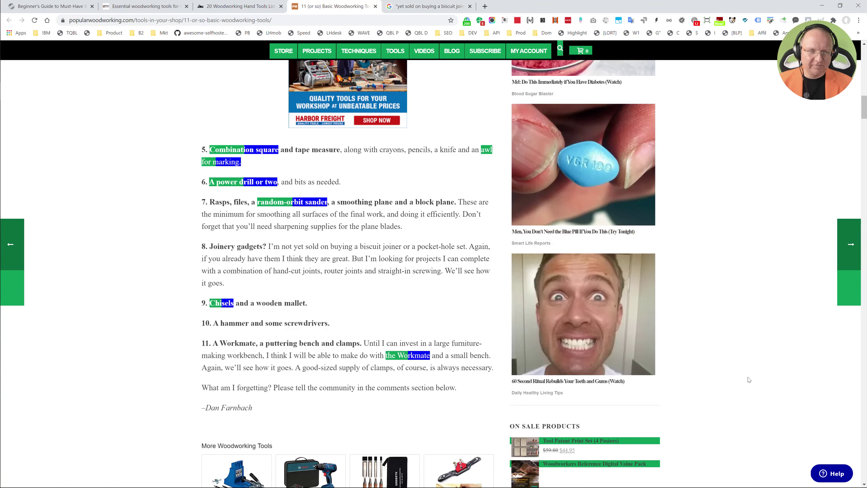
pyautogui.scroll(-4, 655, 366)
pyautogui.scroll(-12, 451, 336)
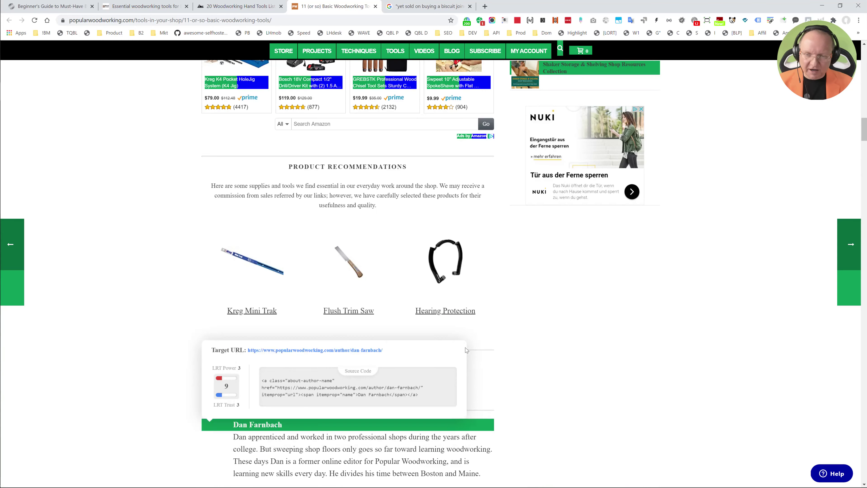
pyautogui.scroll(-20, 539, 414)
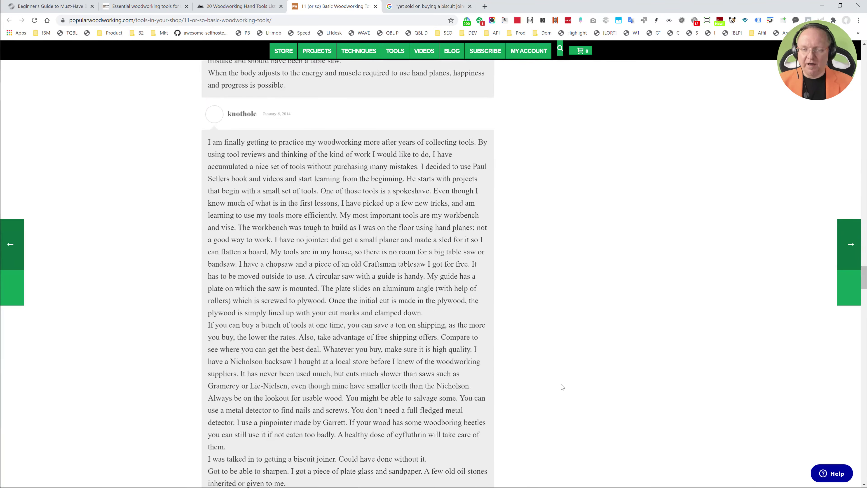
pyautogui.scroll(-20, 561, 407)
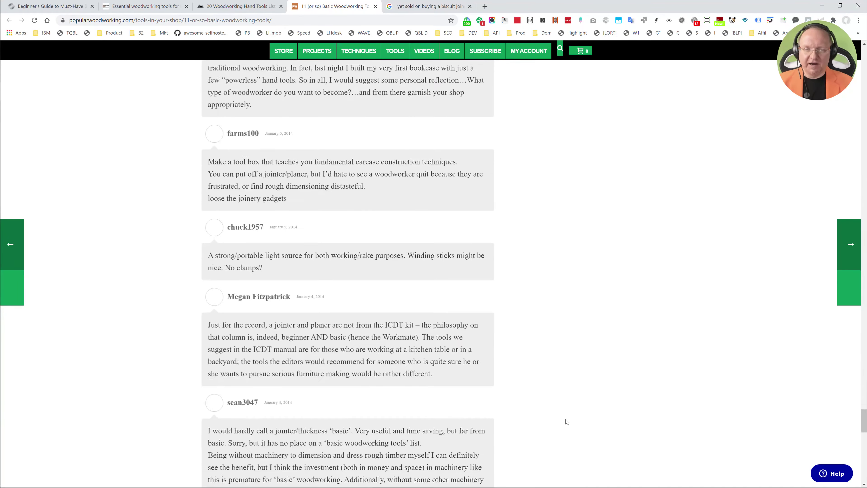
pyautogui.press('Home')
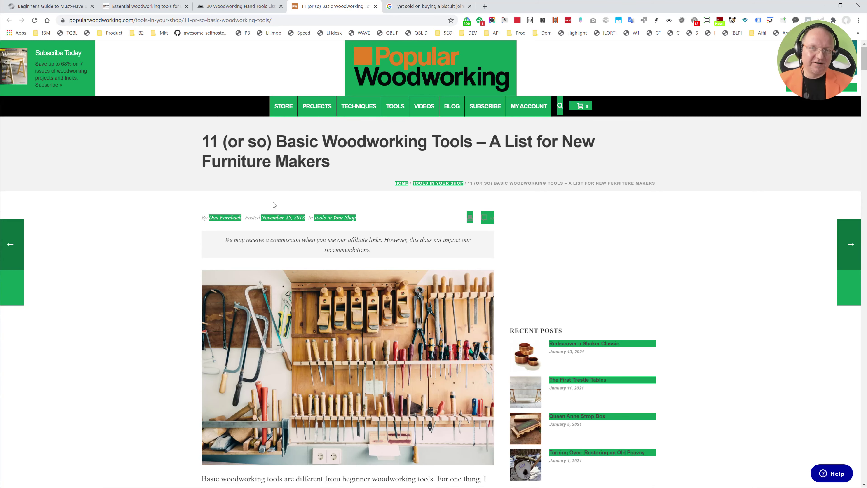
# Close the current article tab and the woodandshop hand tools page
pyautogui.hotkey('ctrl', 'w')
pyautogui.hotkey('ctrl', 'w')
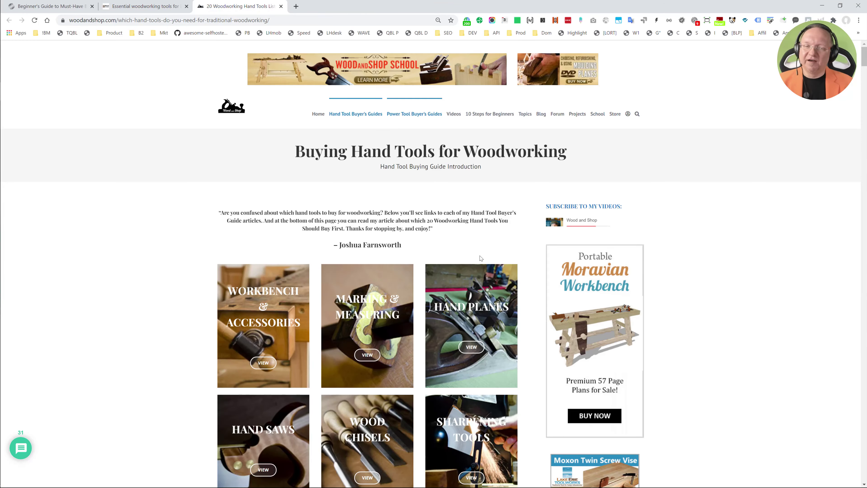
pyautogui.scroll(-4, 786, 232)
pyautogui.scroll(-12, 787, 233)
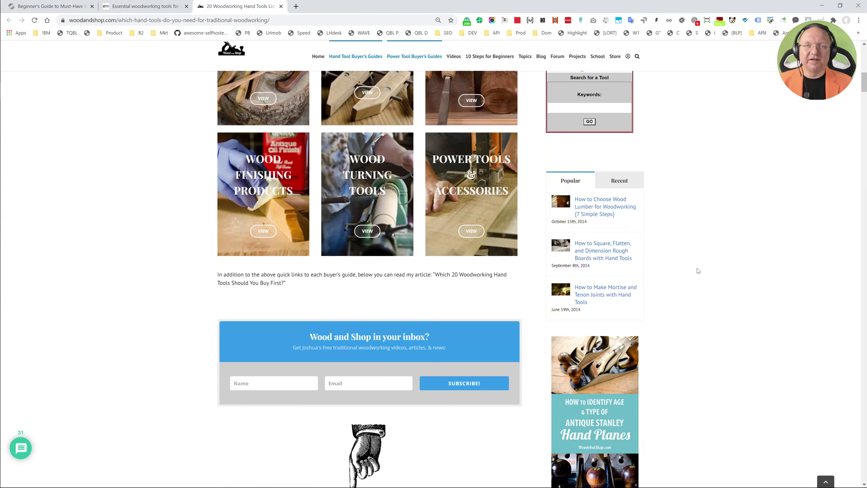
pyautogui.hotkey('ctrl', 'w')
# Return to the Beginner's Guide to Must-Have… page in the first tab
pyautogui.scroll(-10, 154, 191)
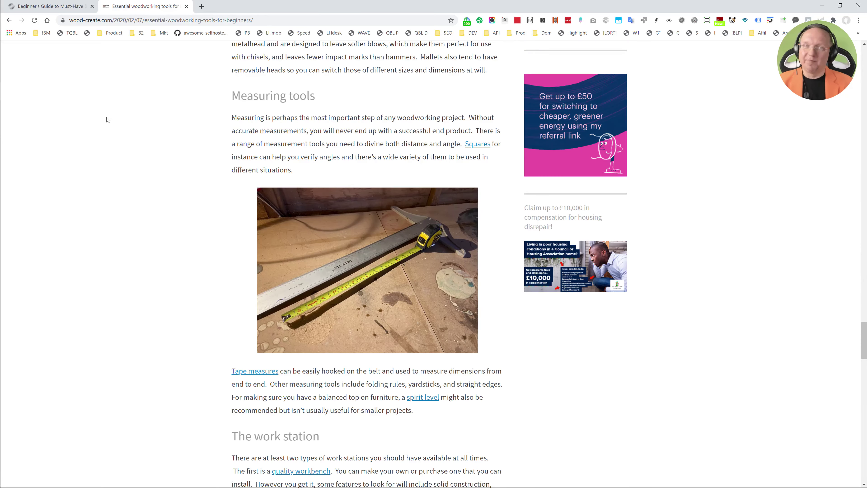
pyautogui.scroll(10, 109, 112)
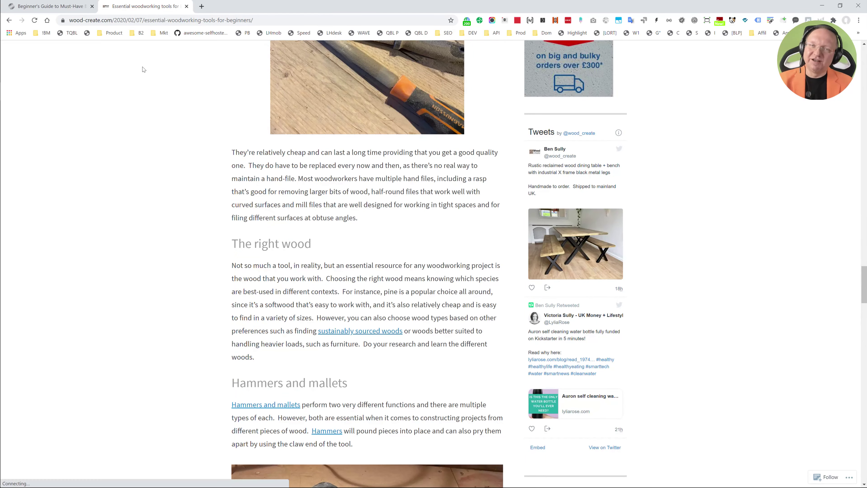
pyautogui.scroll(15, 143, 84)
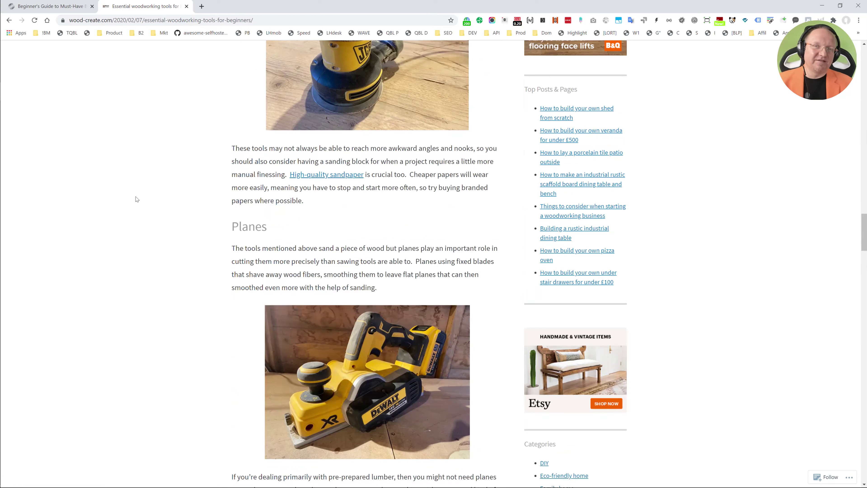
pyautogui.scroll(12, 153, 128)
pyautogui.scroll(15, 158, 119)
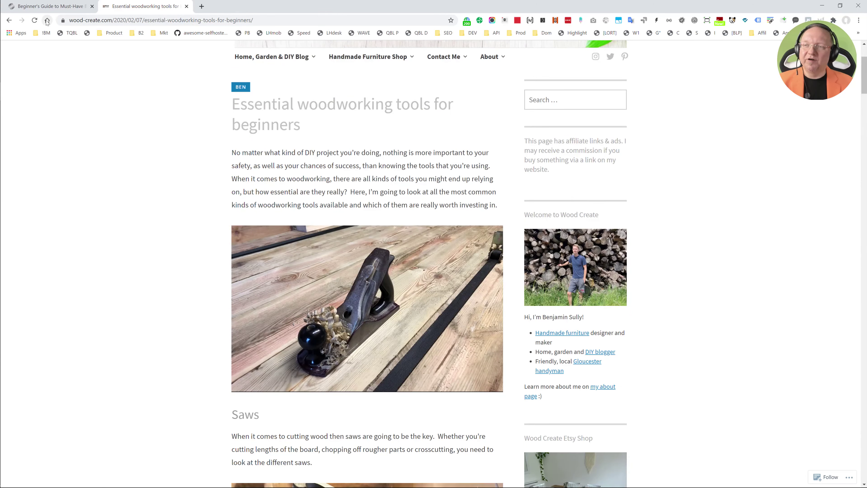
pyautogui.click(51, 6)
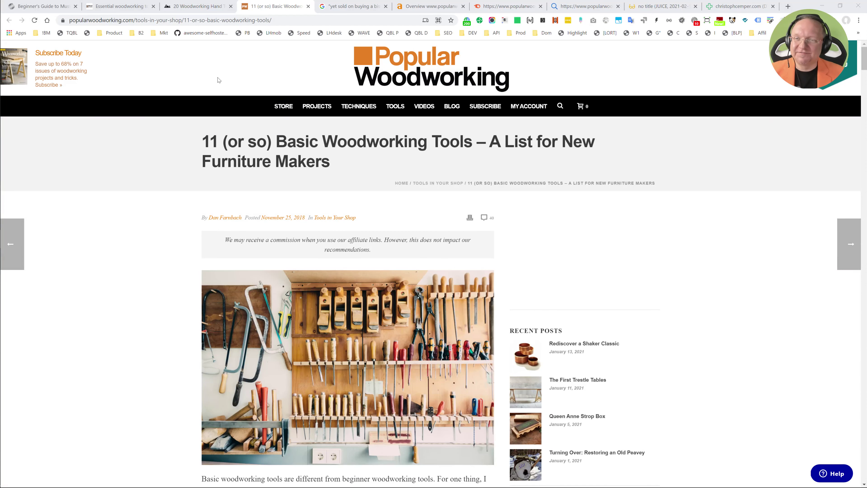
# Skim the Popular Woodworking tools list, then view its Ahrefs overview (UR 32, DR 71, 144 backlinks)
pyautogui.scroll(-15, 340, 305)
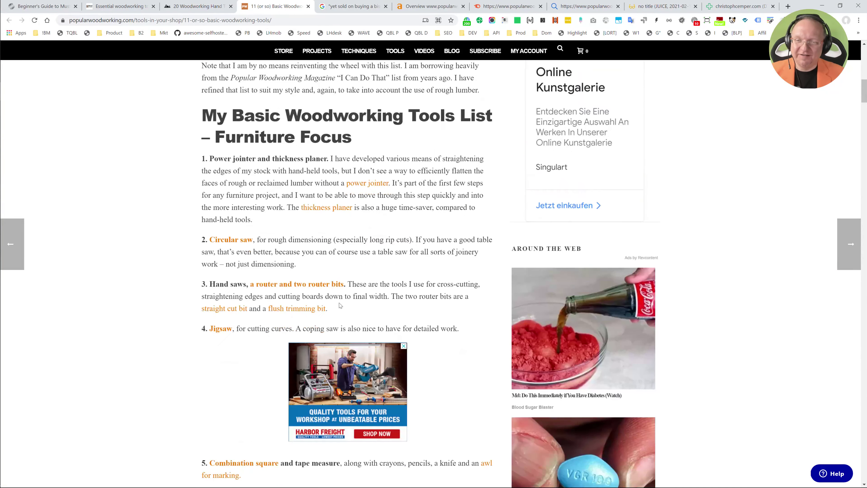
pyautogui.scroll(-1, 341, 305)
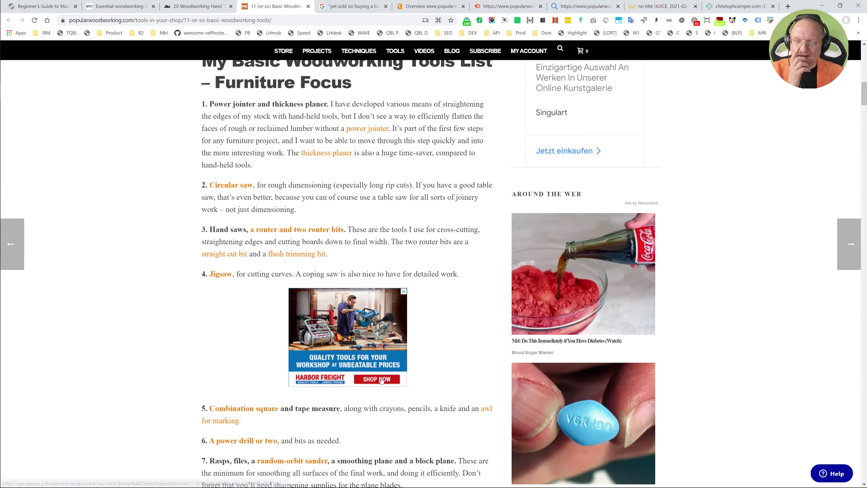
pyautogui.scroll(-10, 410, 260)
pyautogui.press('Home')
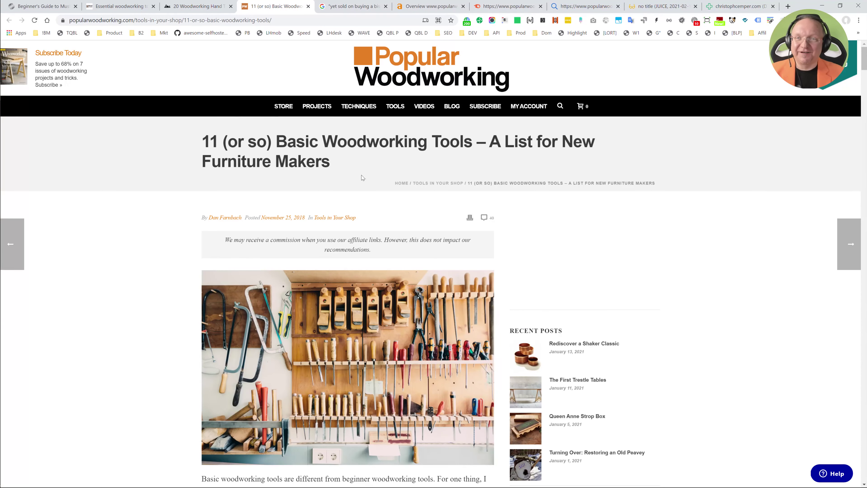
pyautogui.moveTo(365, 118)
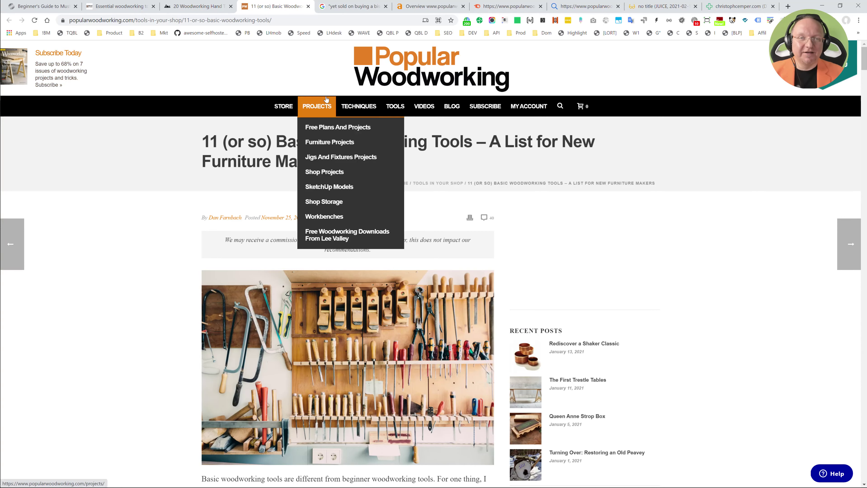
pyautogui.click(429, 7)
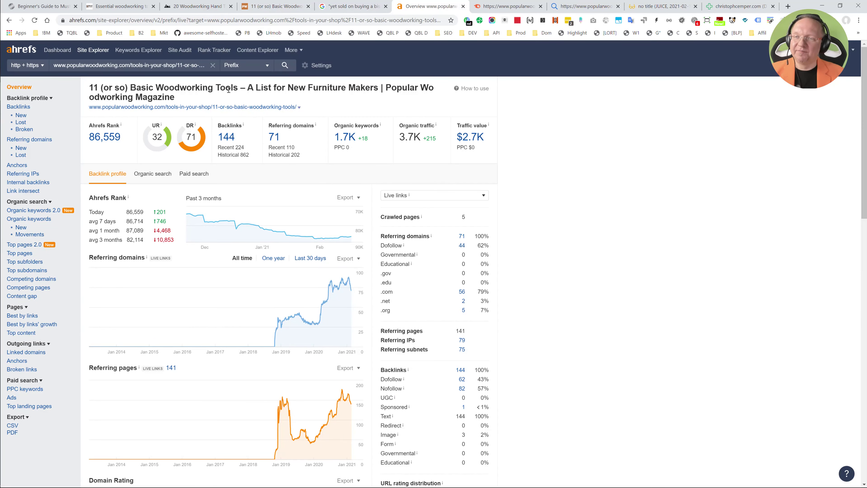
# Reveal and select the full analysed target URL in Site Explorer to check it
pyautogui.click(171, 65)
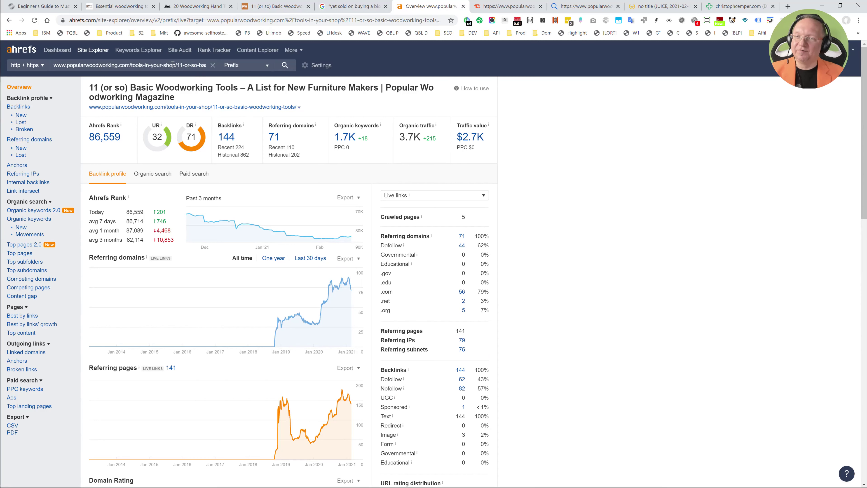
pyautogui.tripleClick(173, 65)
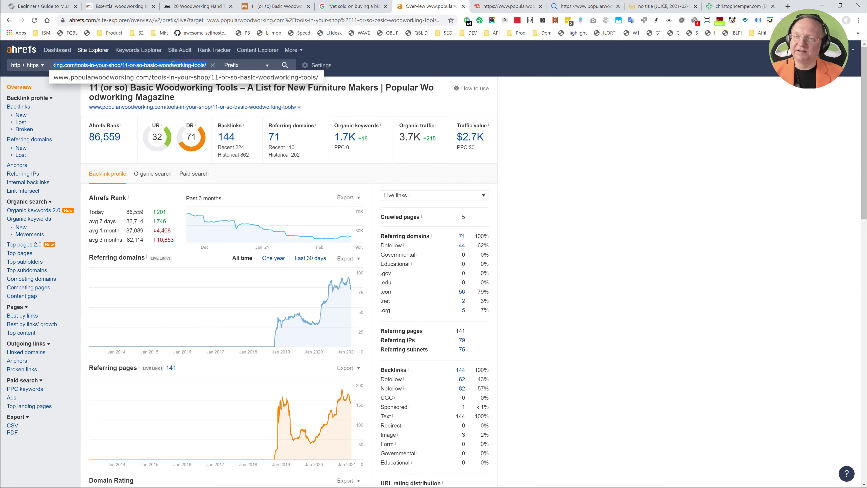
pyautogui.click(245, 109)
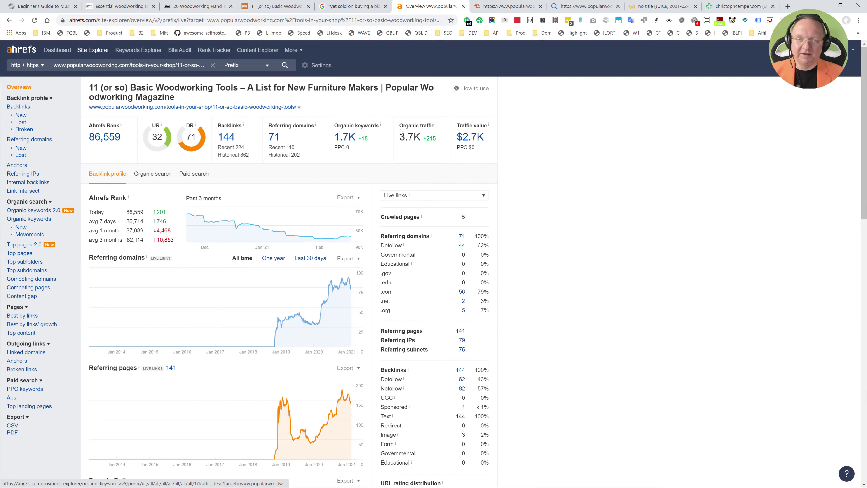
# Highlight the Organic traffic metric, then bring up the New Backlinks report for the article
pyautogui.moveTo(436, 125)
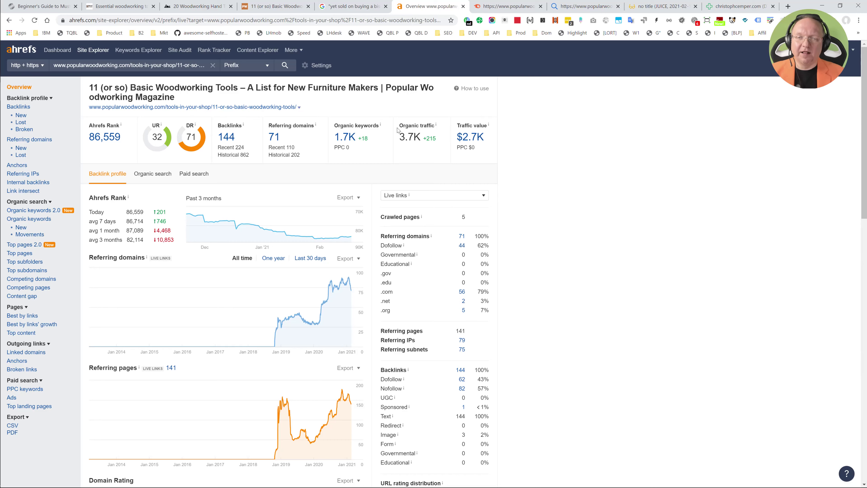
pyautogui.moveTo(397, 129); pyautogui.dragTo(437, 127)
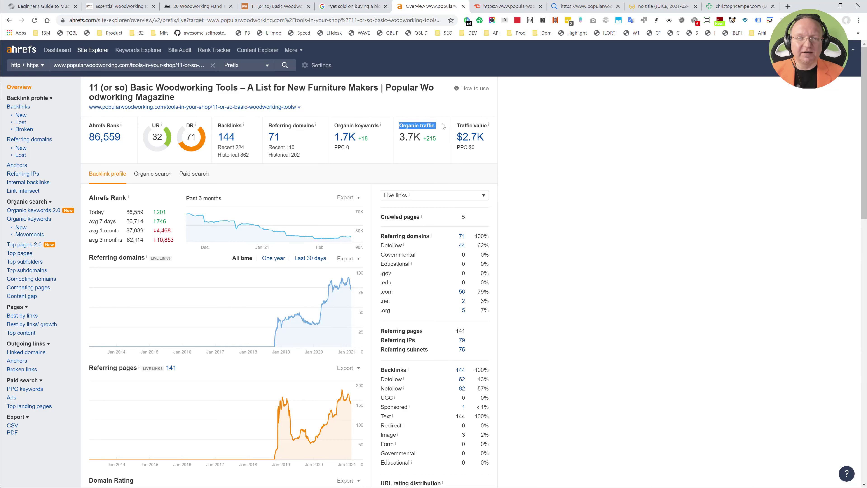
pyautogui.click(545, 133)
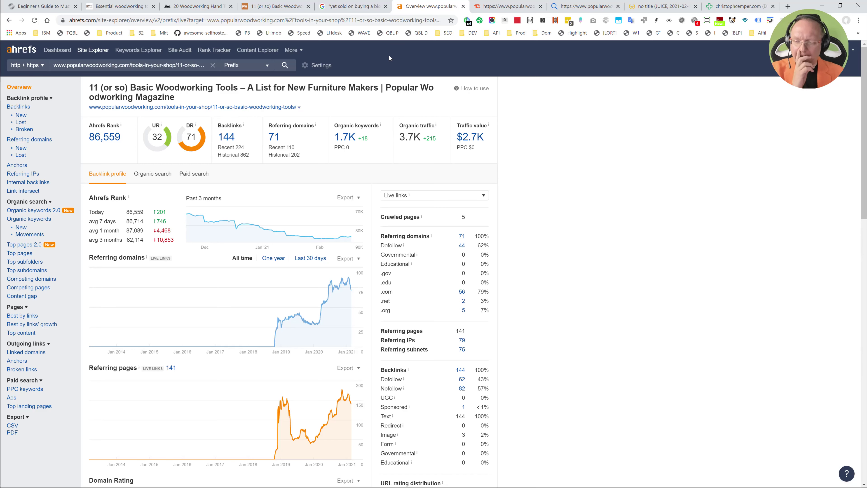
pyautogui.click(25, 118)
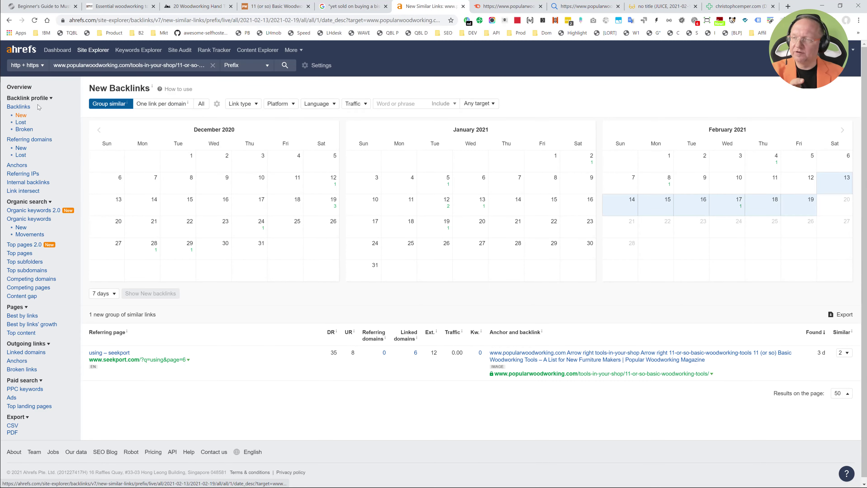
# Open the article's full backlinks list and check the cordless drill page's 0.00 traffic
pyautogui.click(23, 107)
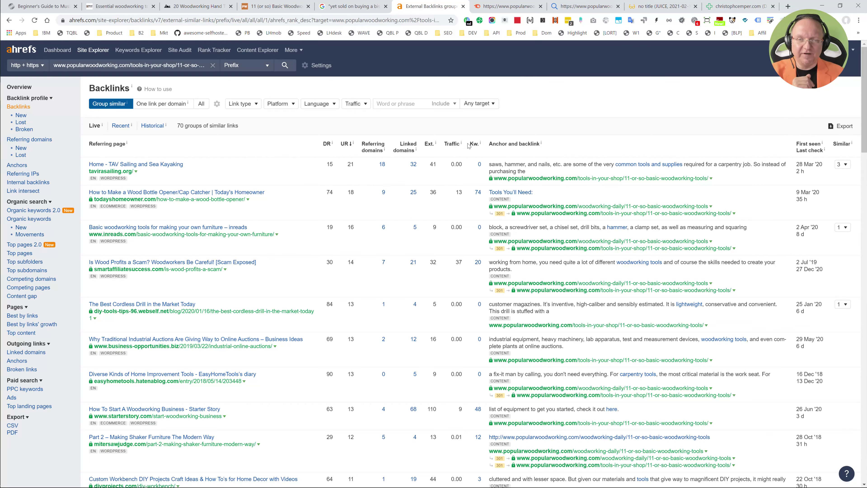
pyautogui.moveTo(464, 143)
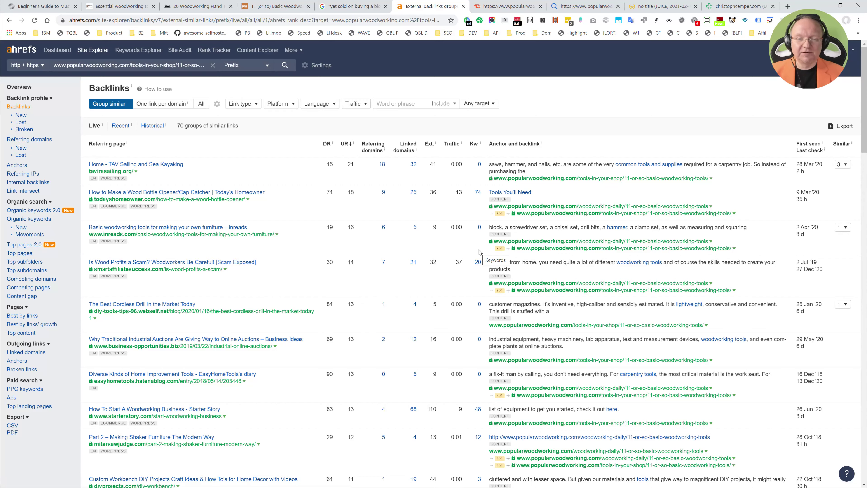
pyautogui.scroll(-3, 451, 406)
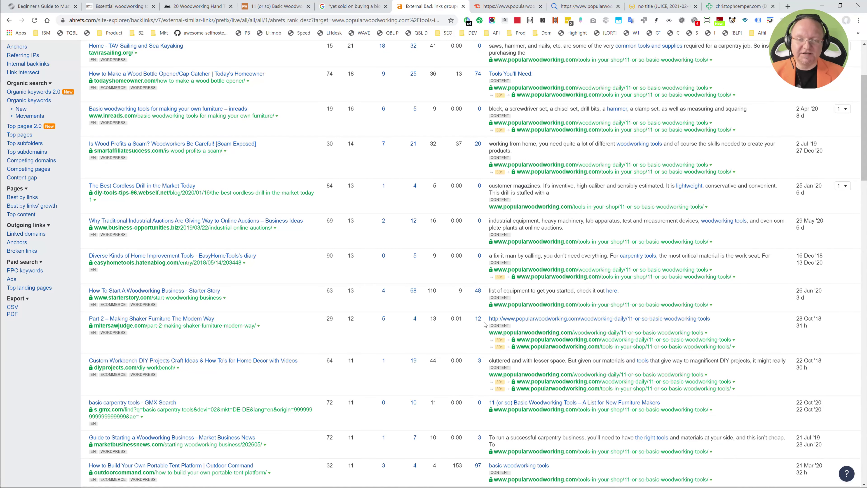
pyautogui.moveTo(464, 187); pyautogui.dragTo(457, 187)
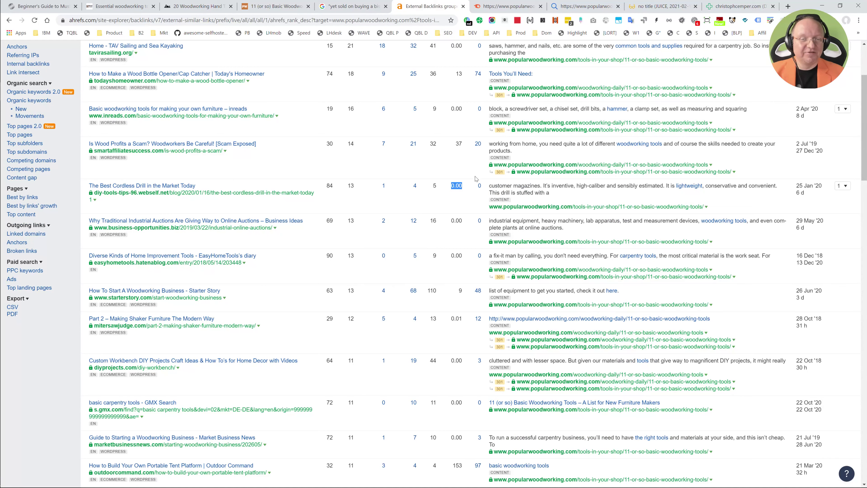
pyautogui.click(475, 327)
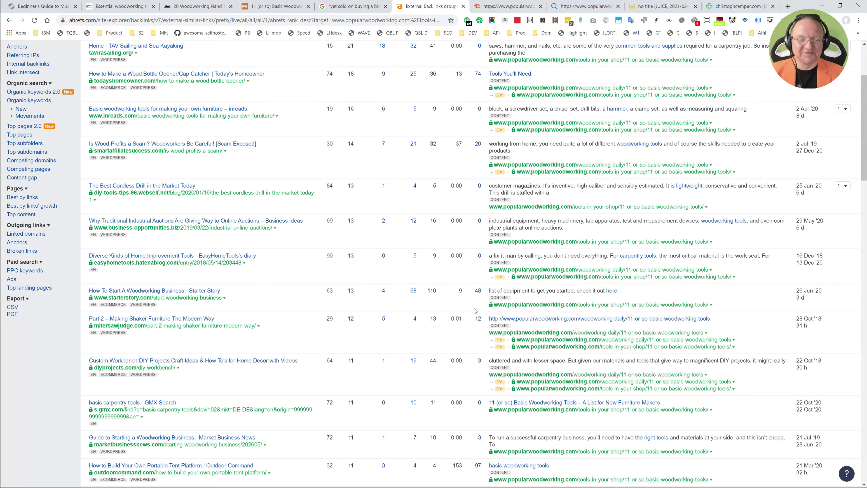
# Highlight the mitersawjudge Part 2 page's 12 ranking keywords while scrolling the table
pyautogui.moveTo(474, 316); pyautogui.dragTo(486, 318)
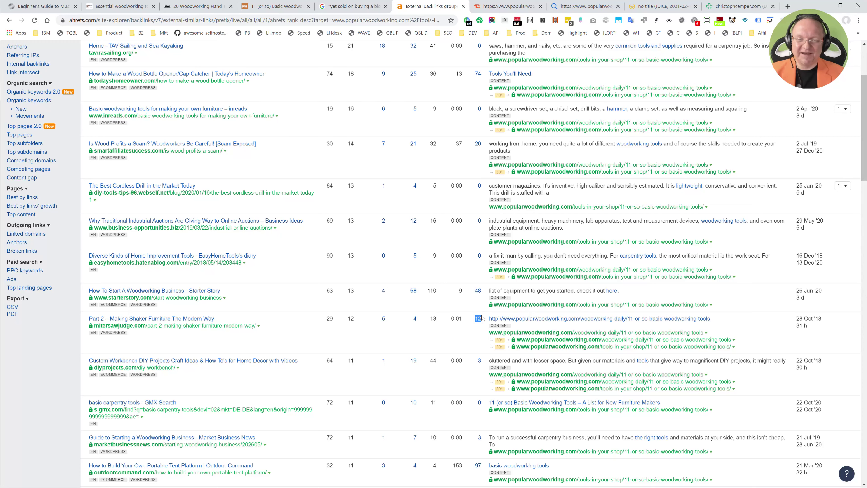
pyautogui.scroll(3, 461, 331)
pyautogui.scroll(-3, 457, 343)
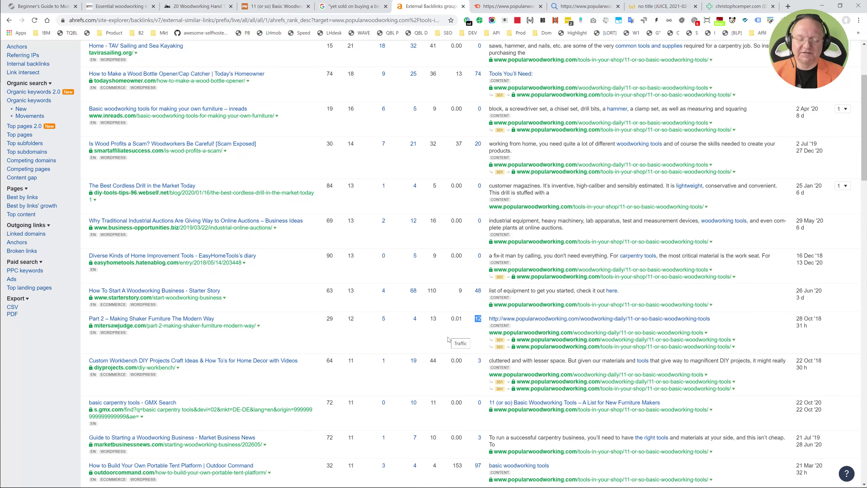
pyautogui.scroll(3, 451, 338)
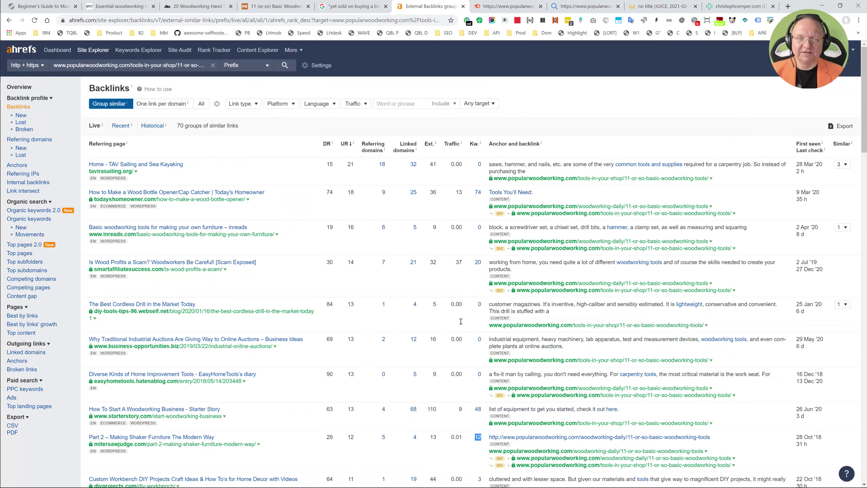
pyautogui.scroll(-3, 445, 329)
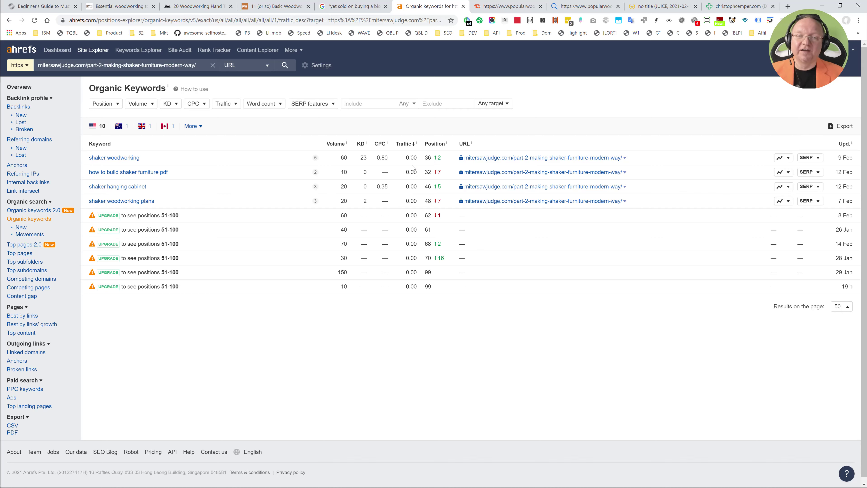
# Go back to the Popular Woodworking article's backlinks report and scroll down its table
pyautogui.hotkey('alt', 'Left')
pyautogui.scroll(-6, 490, 426)
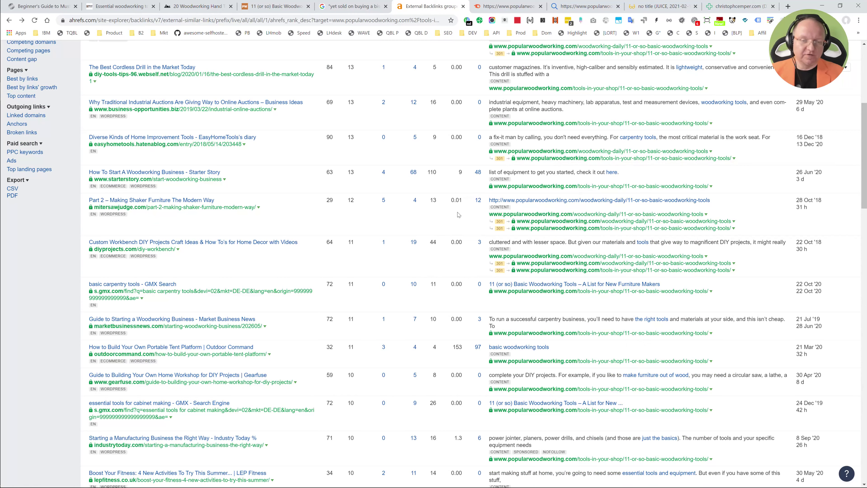
# Scroll the backlinks table and mark the Custom Workbench page's 0.00 traffic value
pyautogui.scroll(6, 457, 185)
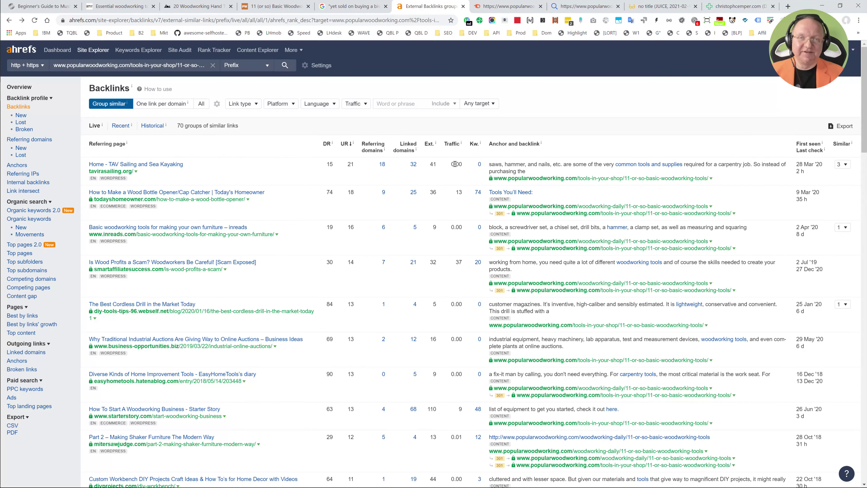
pyautogui.scroll(-4, 469, 267)
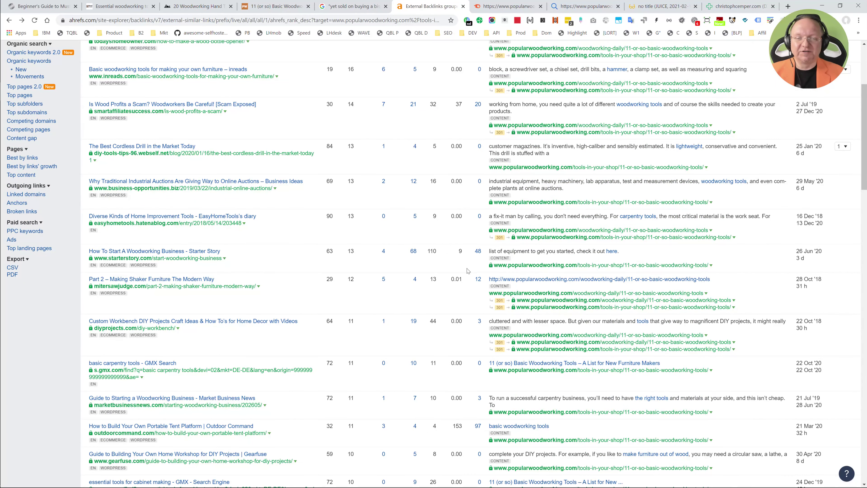
pyautogui.scroll(4, 461, 285)
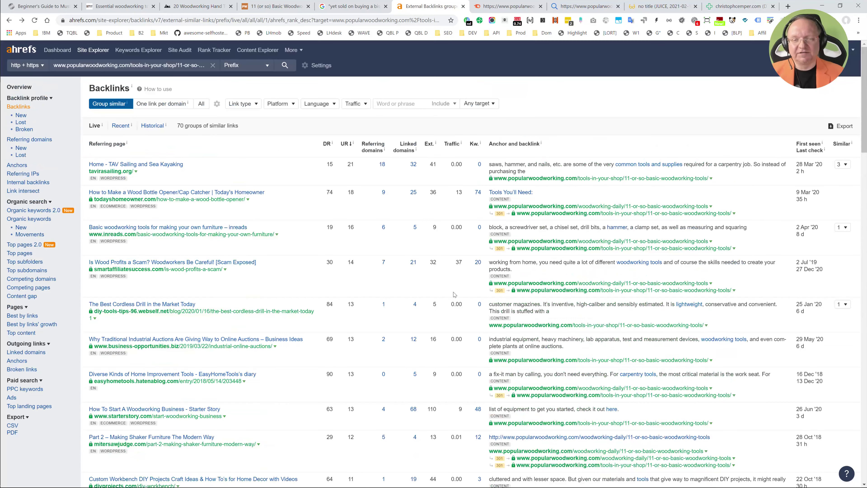
pyautogui.scroll(-6, 455, 295)
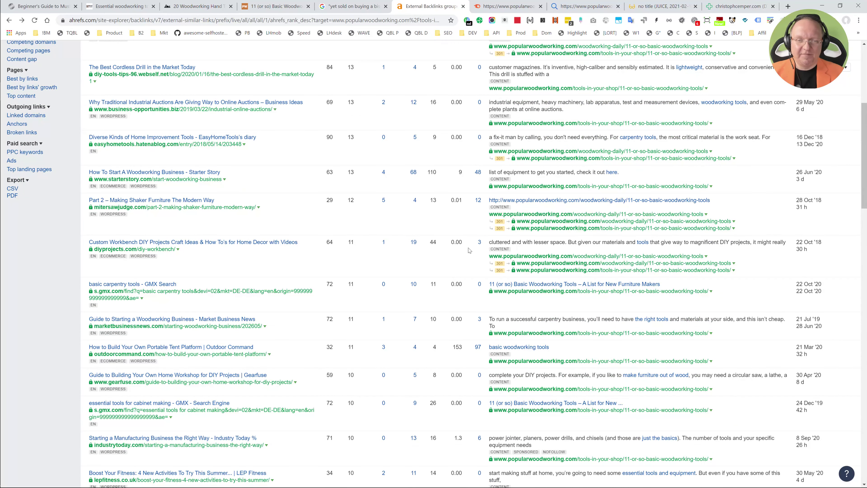
pyautogui.moveTo(465, 242); pyautogui.dragTo(449, 239)
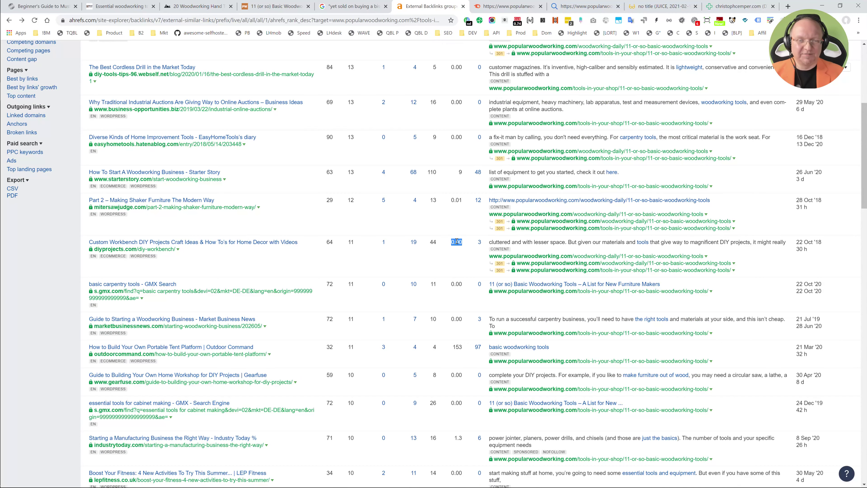
pyautogui.scroll(-3, 433, 273)
pyautogui.scroll(9, 434, 273)
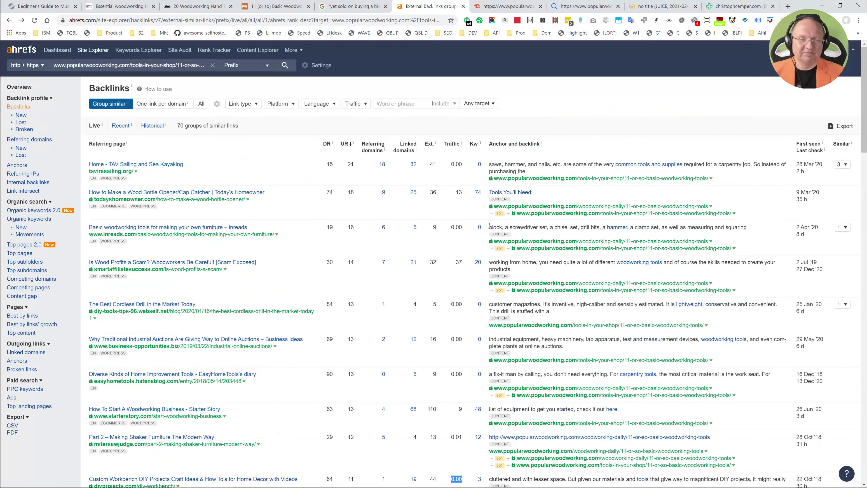
pyautogui.click(362, 112)
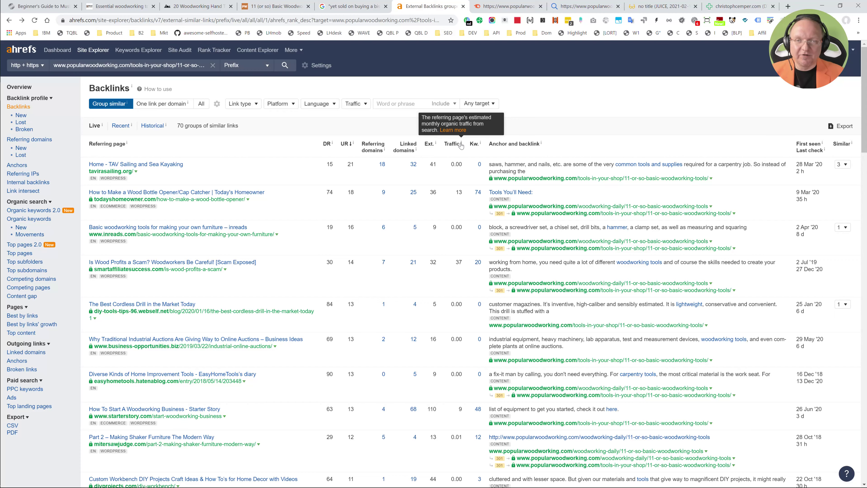
# Read through Ahrefs' help article explaining the traffic metric
pyautogui.click(456, 131)
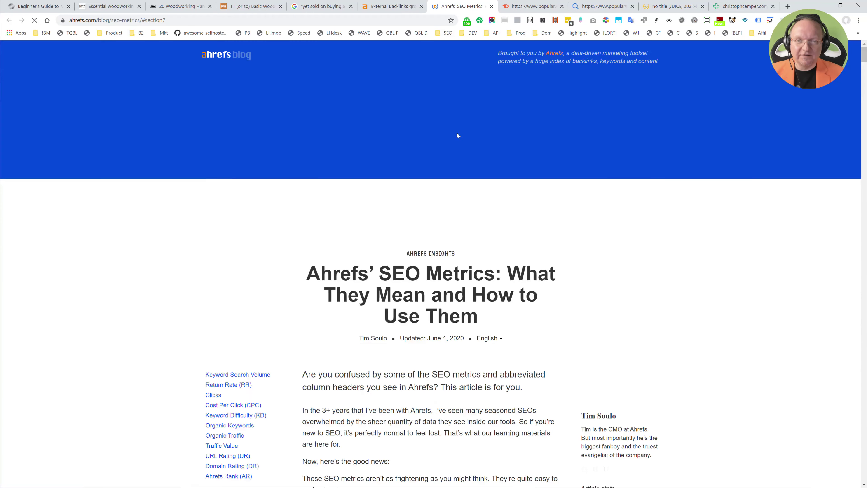
pyautogui.scroll(-1, 458, 222)
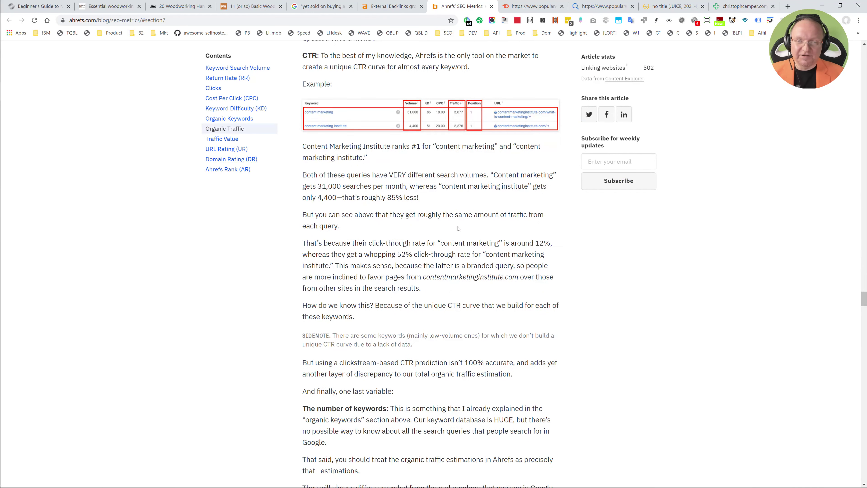
pyautogui.scroll(-12, 453, 228)
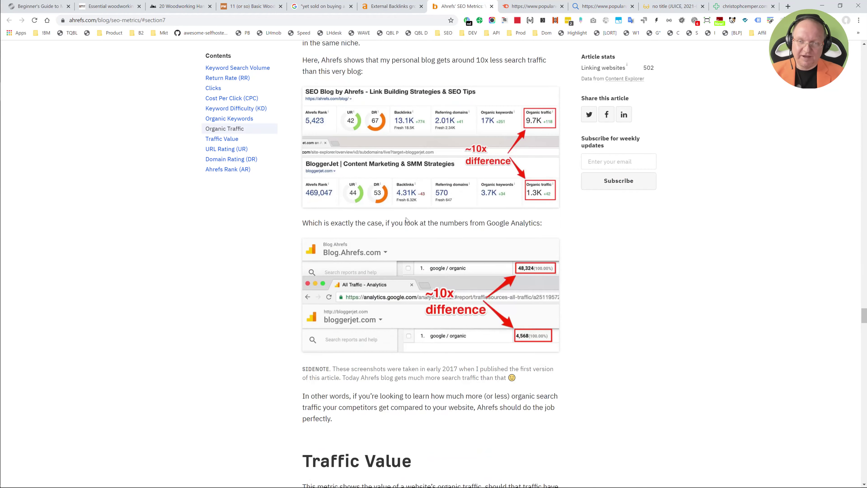
pyautogui.scroll(-6, 406, 220)
pyautogui.scroll(-10, 425, 179)
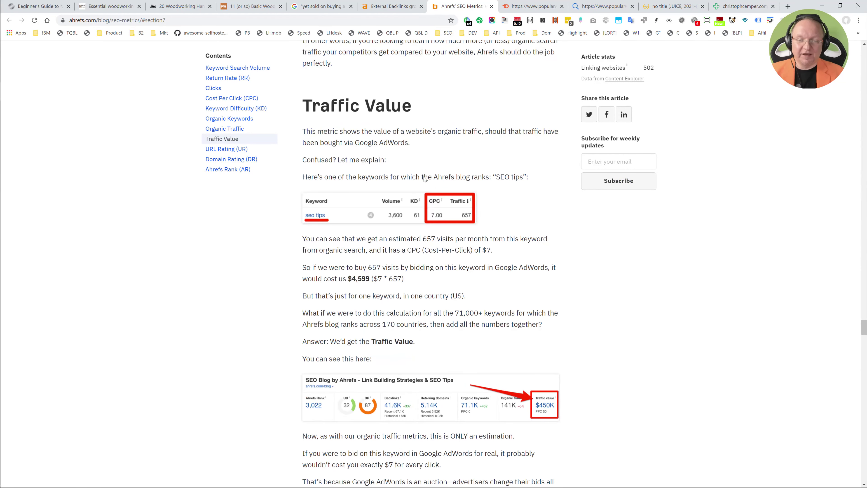
pyautogui.scroll(-3, 442, 259)
pyautogui.scroll(18, 458, 239)
pyautogui.scroll(20, 470, 217)
pyautogui.scroll(9, 368, 263)
# Close the SEO metrics article and return to the article's overview, noting 3.7K organic traffic
pyautogui.click(491, 6)
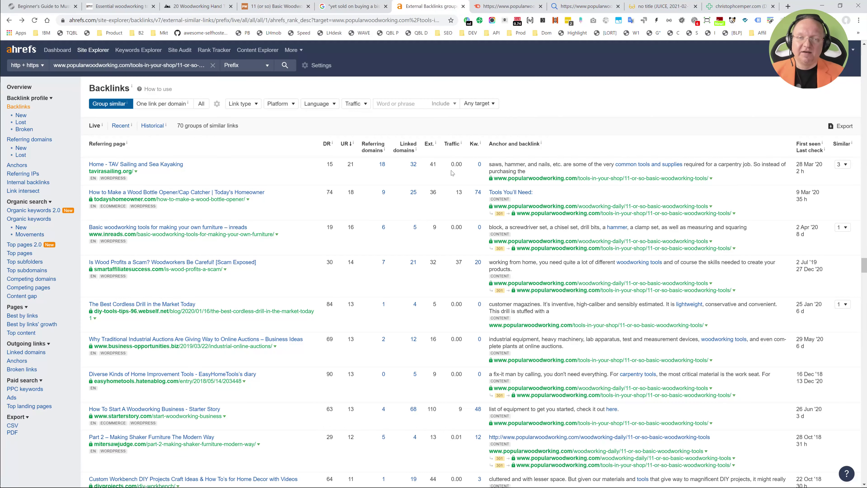
pyautogui.moveTo(460, 147)
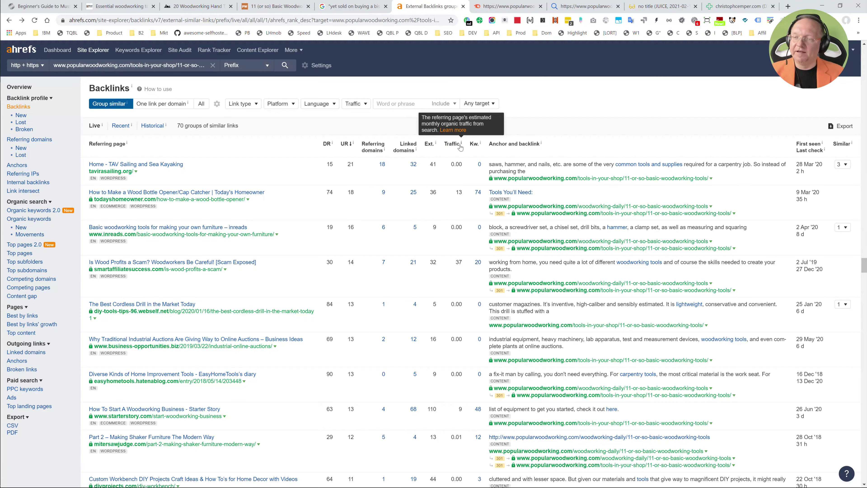
pyautogui.click(21, 115)
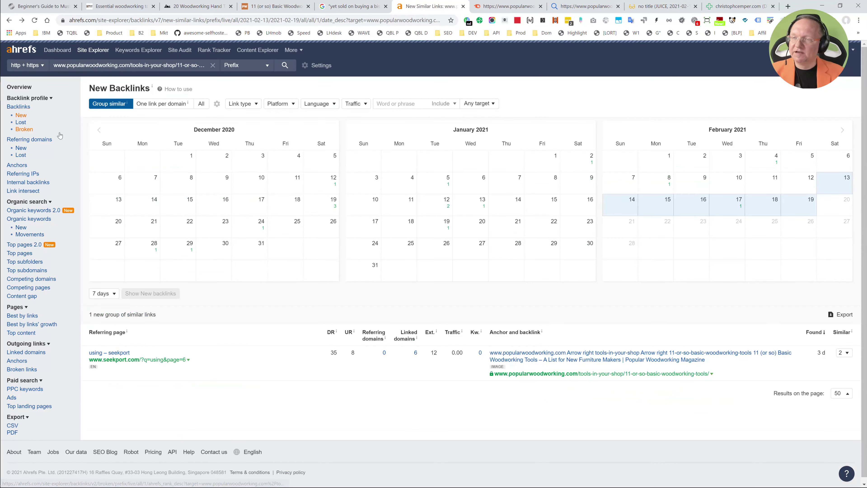
pyautogui.click(19, 87)
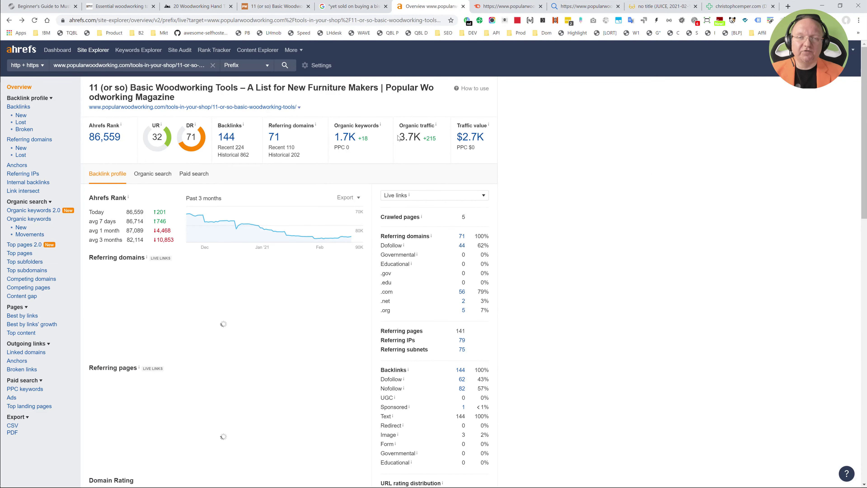
pyautogui.moveTo(398, 137); pyautogui.dragTo(423, 134)
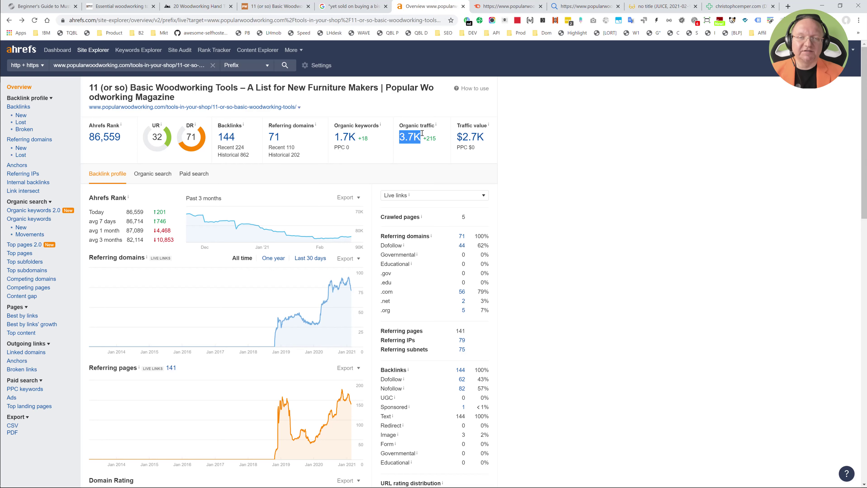
pyautogui.moveTo(437, 126)
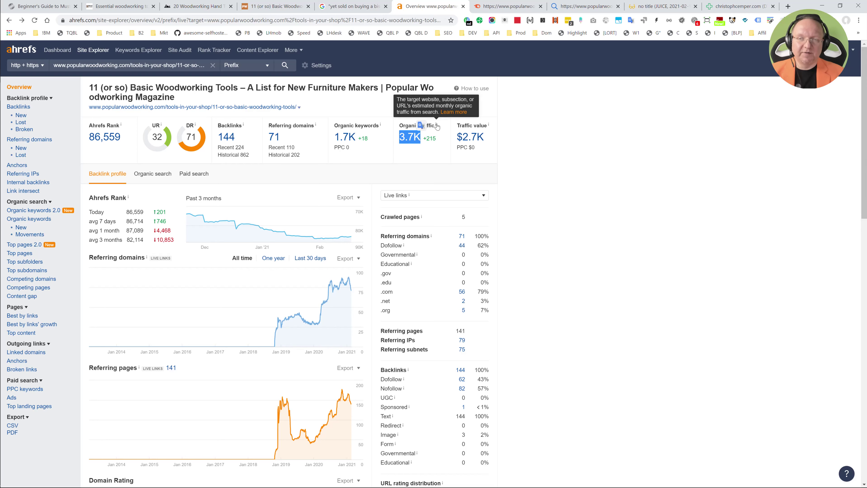
# Analyse the whole popularwoodworking.com domain, then go back to the article's overview
pyautogui.click(148, 70)
pyautogui.press('Right')
pyautogui.press('Right')
pyautogui.press('Right')
pyautogui.press('Right')
pyautogui.hotkey('shift', 'End')
pyautogui.press('Delete')
pyautogui.press('Return')
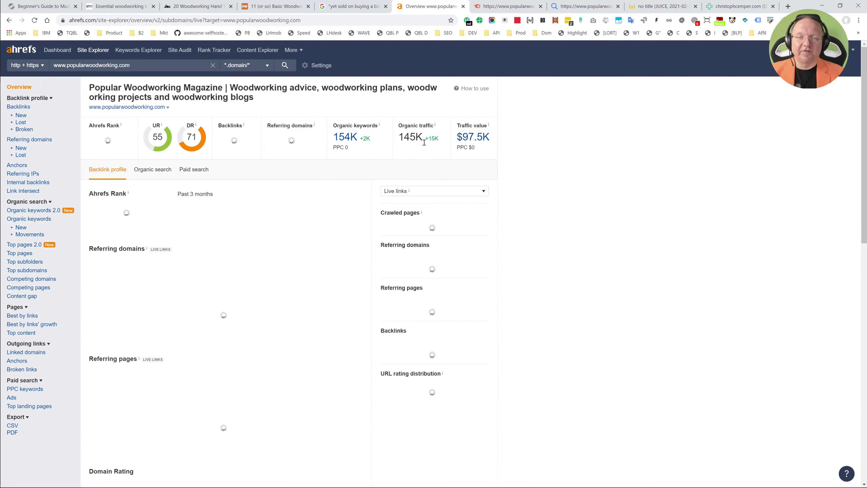
pyautogui.hotkey('alt', 'Left')
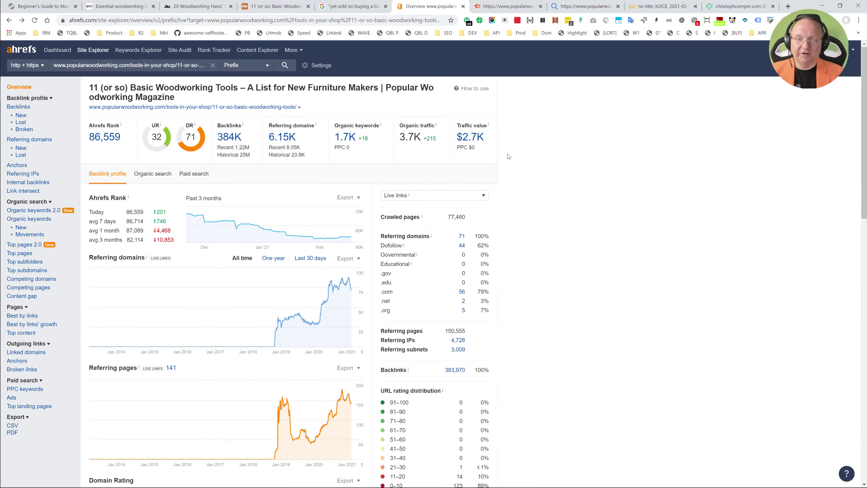
# Switch to the '11 (or so) Basic Woodworking Tools' article and scroll down and back up
pyautogui.click(288, 3)
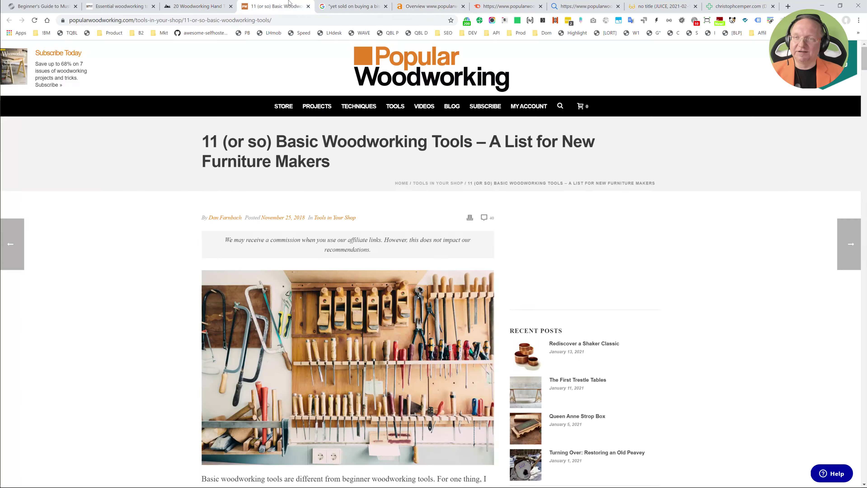
pyautogui.scroll(-15, 497, 134)
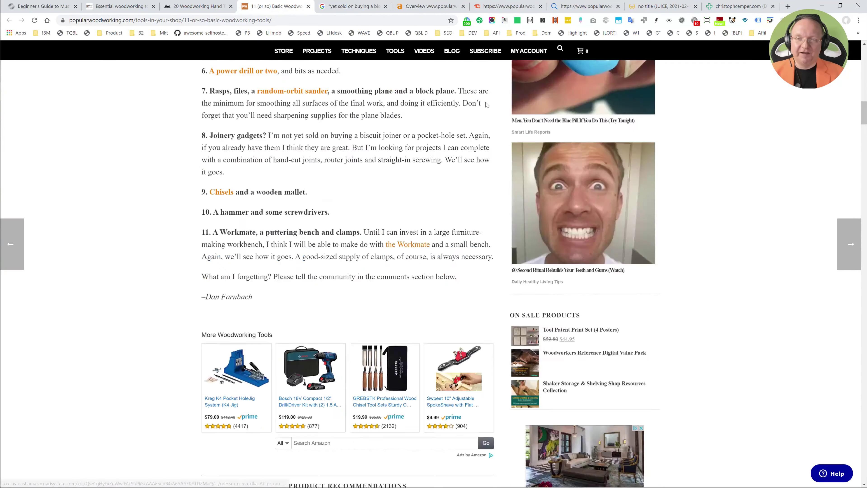
pyautogui.scroll(15, 464, 130)
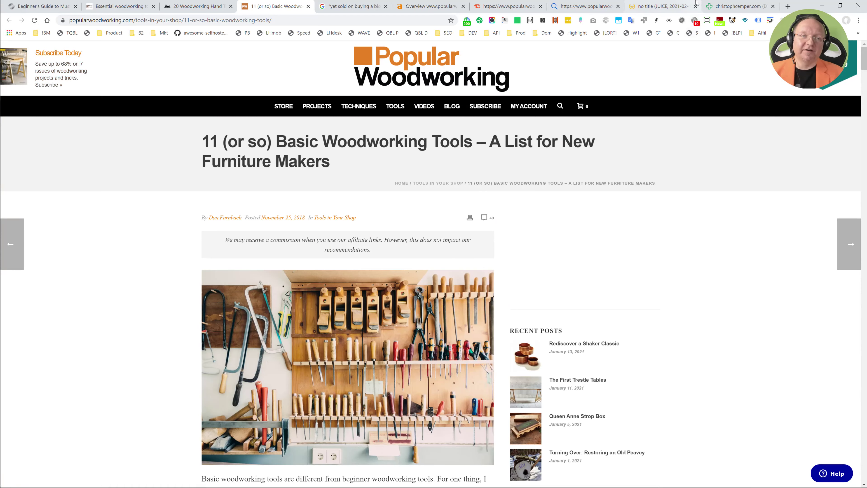
# Confirm SEMrush uses Exact URL scope (635 keywords, 4.7K traffic), then return to Ahrefs
pyautogui.click(502, 6)
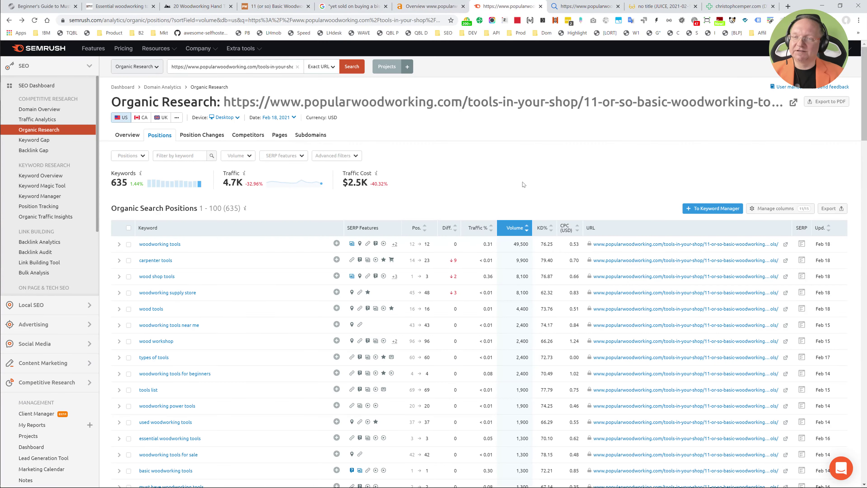
pyautogui.click(242, 66)
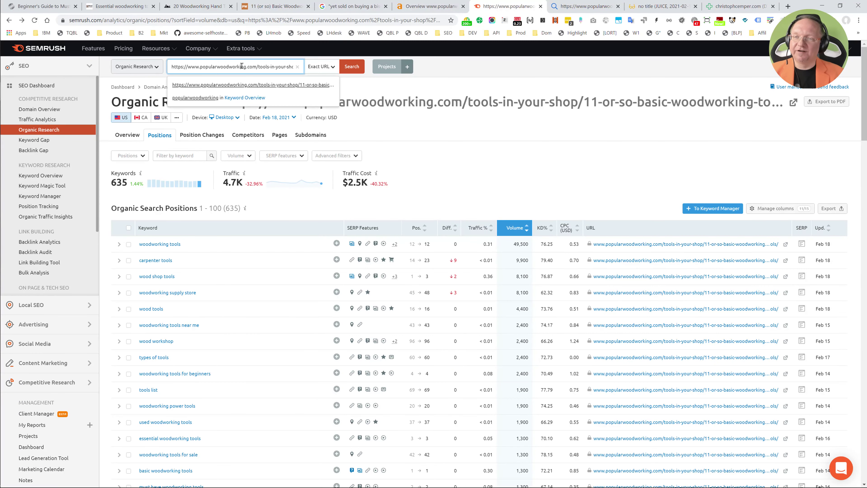
pyautogui.click(333, 67)
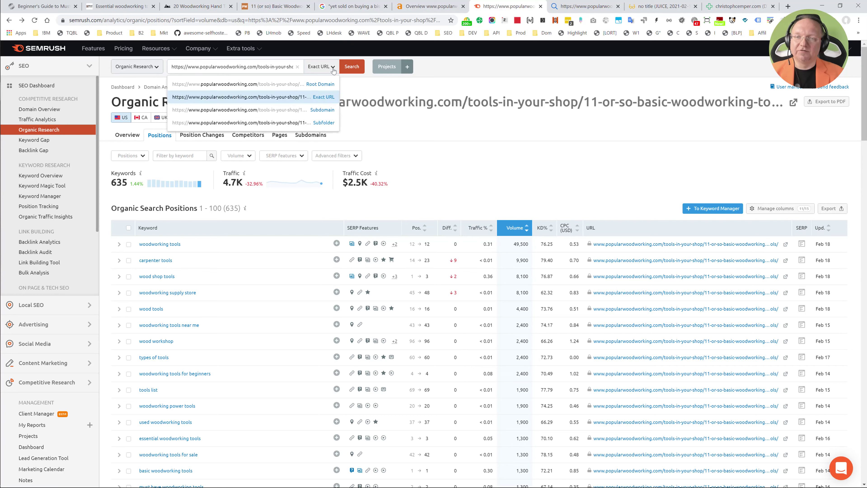
pyautogui.click(333, 70)
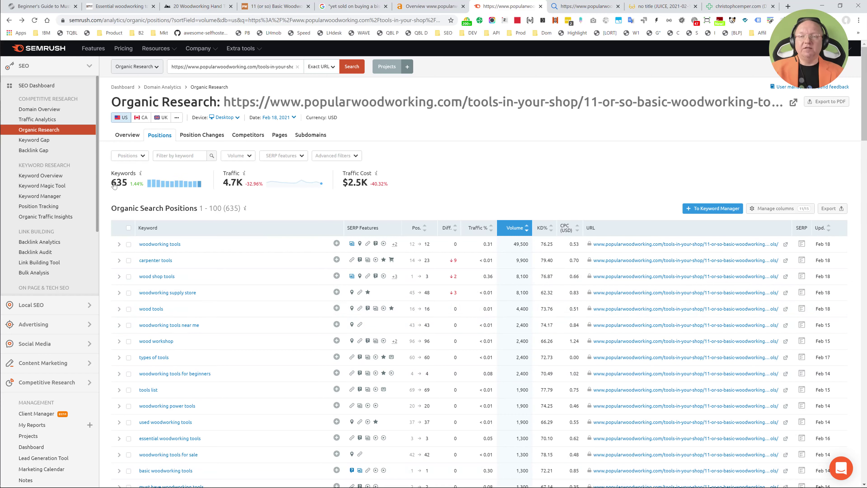
pyautogui.click(432, 6)
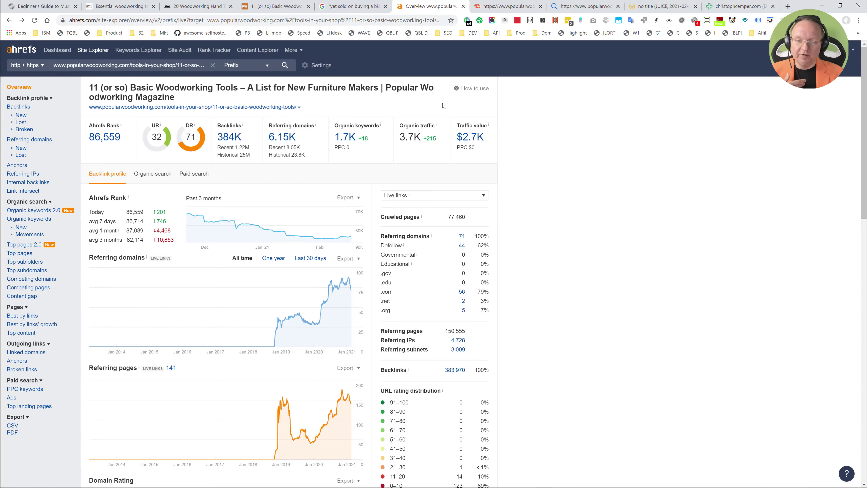
# Show the article's Ahrefs Organic search breakdown by country (1,679 keywords)
pyautogui.scroll(-2, 581, 240)
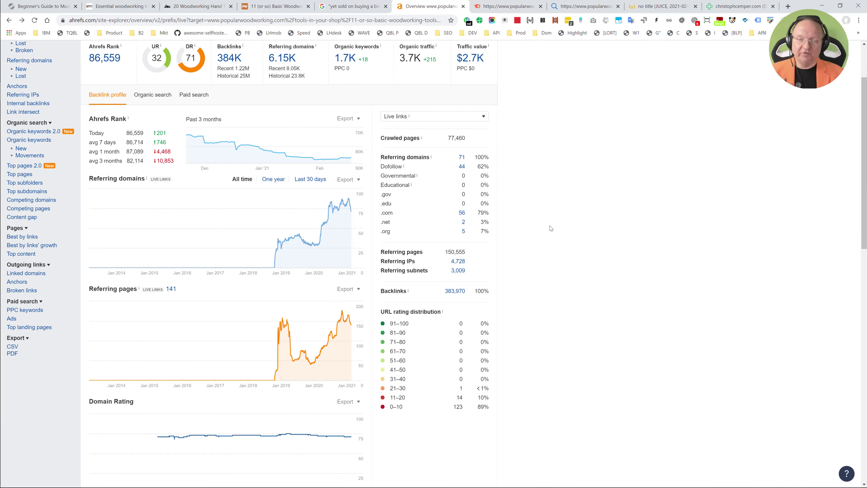
pyautogui.scroll(2, 551, 228)
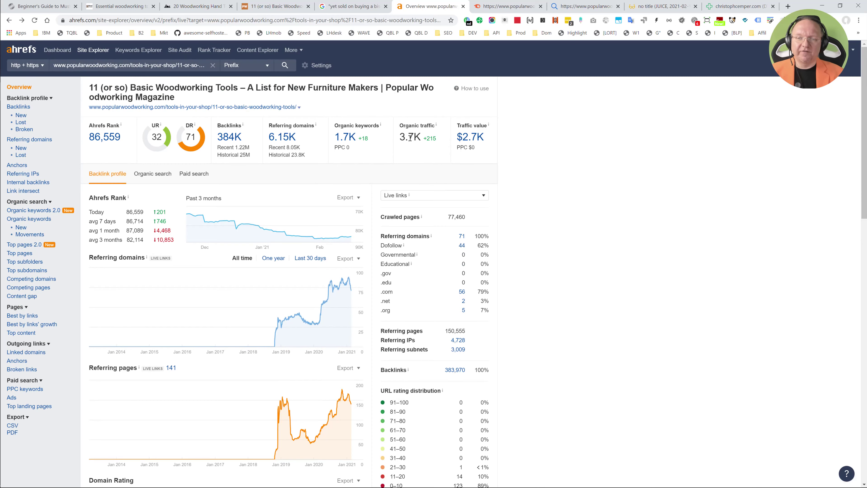
pyautogui.click(153, 174)
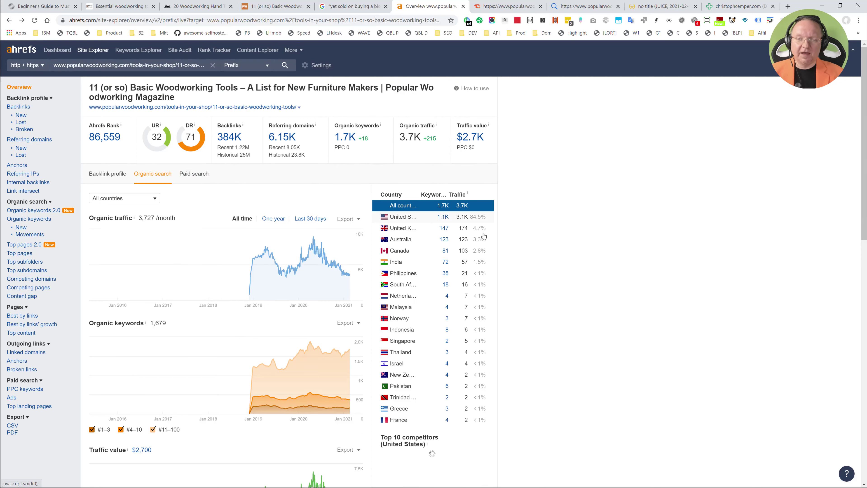
# Switch SEMrush to the United Kingdom database (126 keywords, 445 traffic), then return to Ahrefs
pyautogui.hotkey('ctrl', 'Tab')
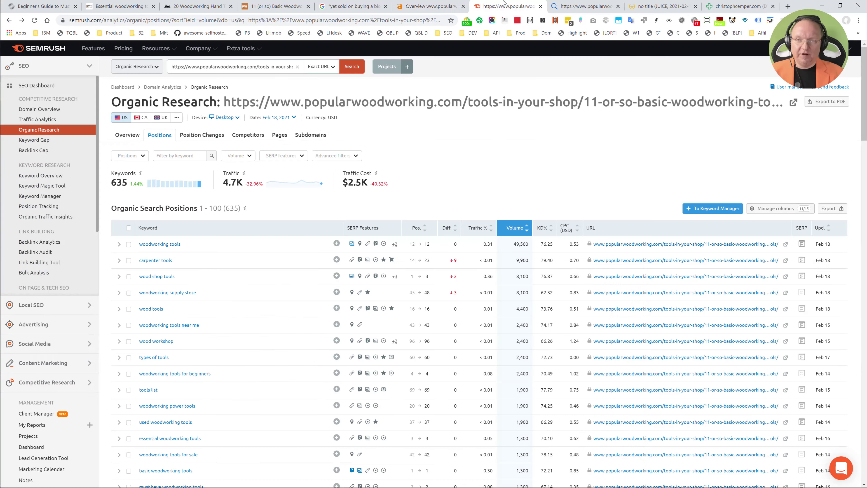
pyautogui.click(177, 118)
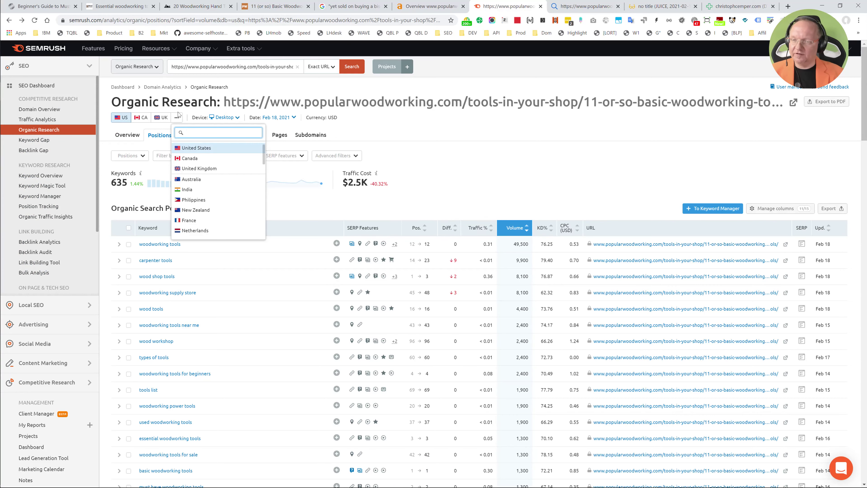
pyautogui.click(191, 168)
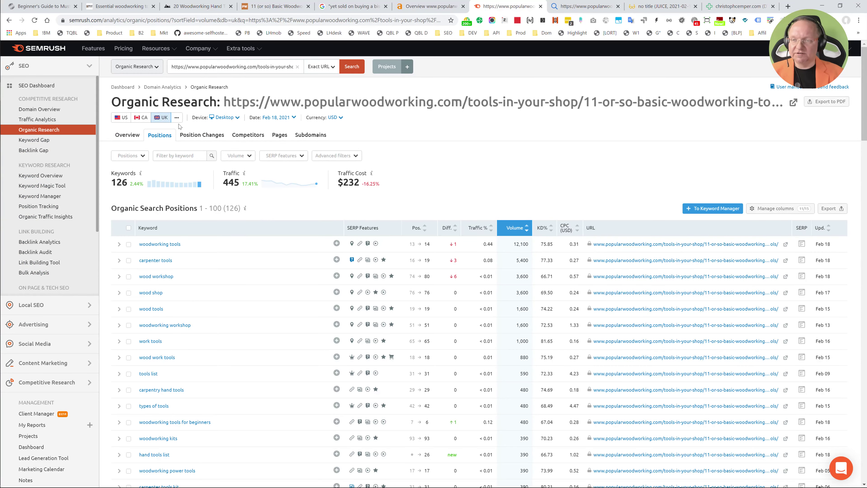
pyautogui.click(177, 118)
pyautogui.scroll(-5, 219, 192)
pyautogui.scroll(-10, 225, 210)
pyautogui.click(457, 125)
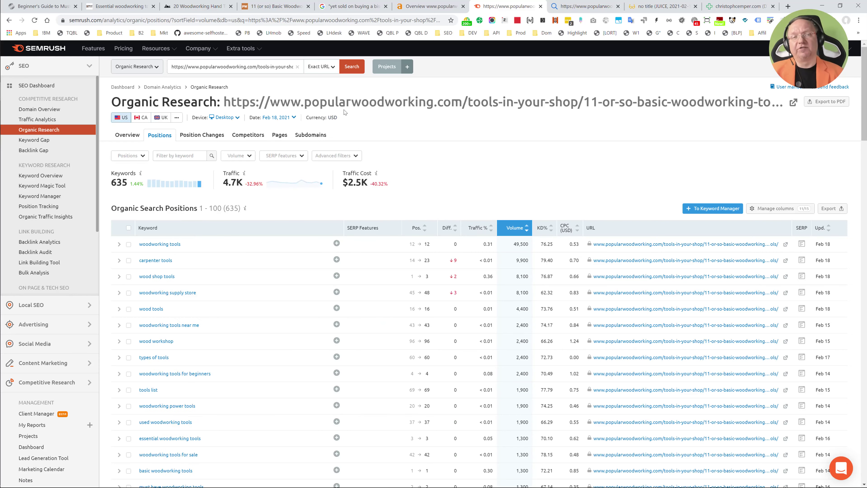
pyautogui.click(446, 4)
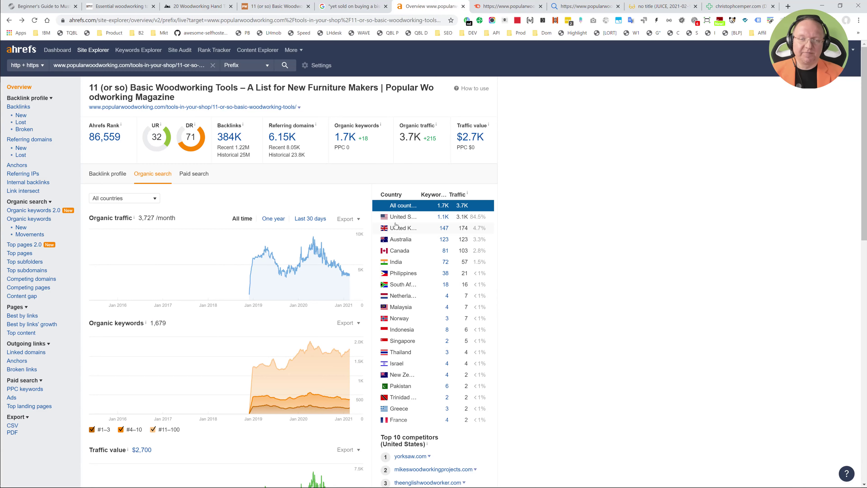
# Filter Ahrefs' country breakdown to Austria (2 keywords, 2 visits a month), then go back two pages
pyautogui.scroll(-1, 533, 246)
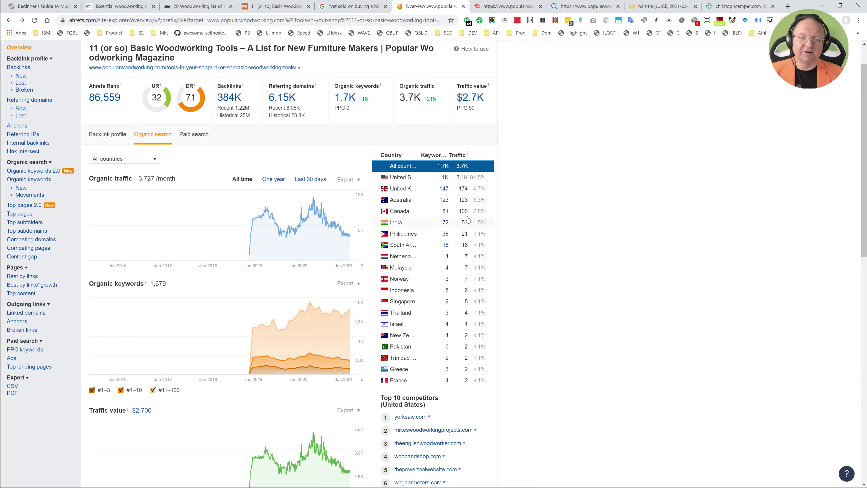
pyautogui.scroll(-4, 468, 220)
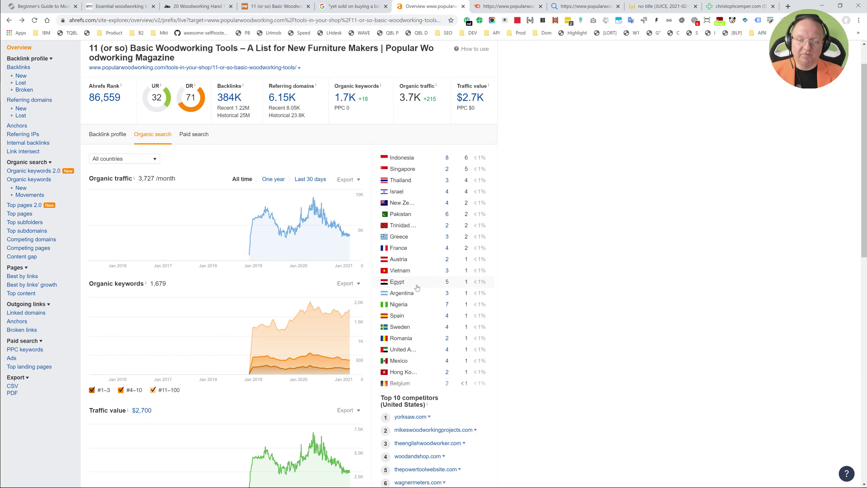
pyautogui.scroll(-1, 417, 287)
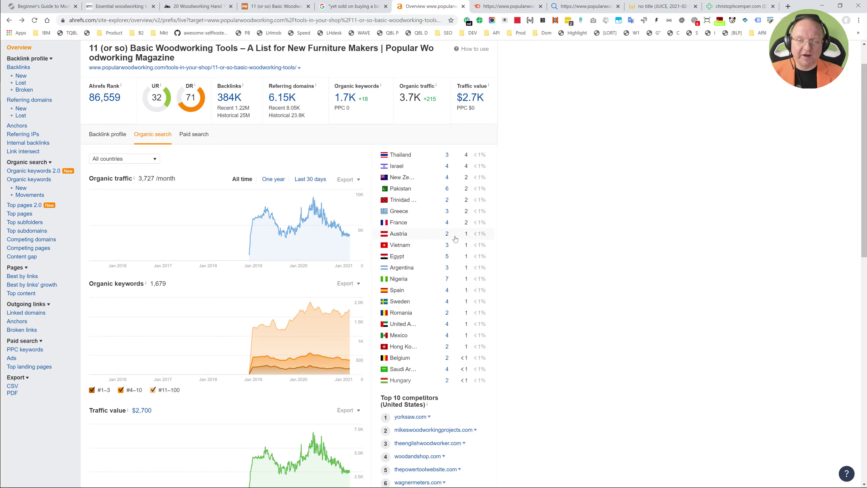
pyautogui.click(449, 234)
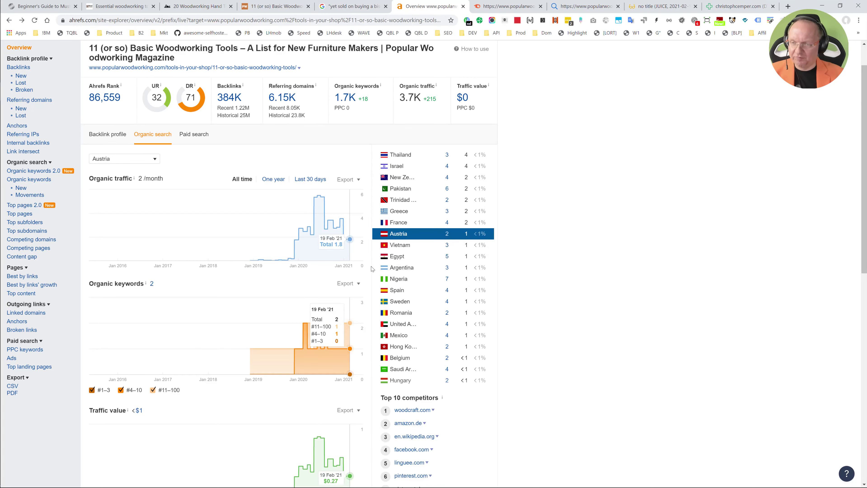
pyautogui.scroll(-3, 372, 269)
pyautogui.scroll(5, 348, 269)
pyautogui.hotkey('alt', 'Left')
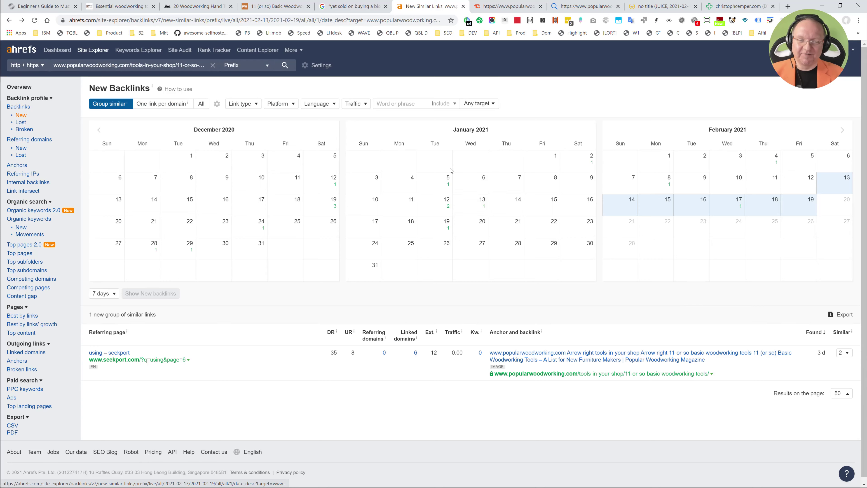
pyautogui.hotkey('alt', 'Left')
pyautogui.hotkey('alt', 'Left')
# Review SEMrush's organic research overview for the article (4.6K non-branded traffic), then bring up Sistrix
pyautogui.hotkey('ctrl', 'Tab')
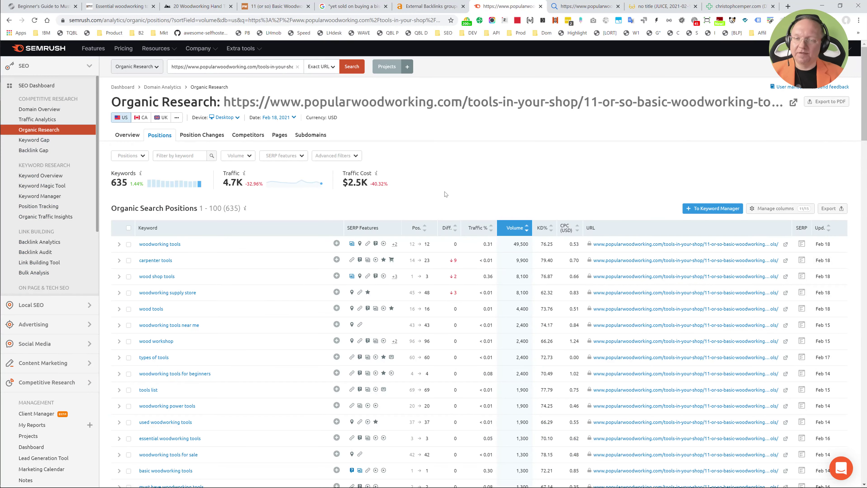
pyautogui.scroll(-1, 446, 195)
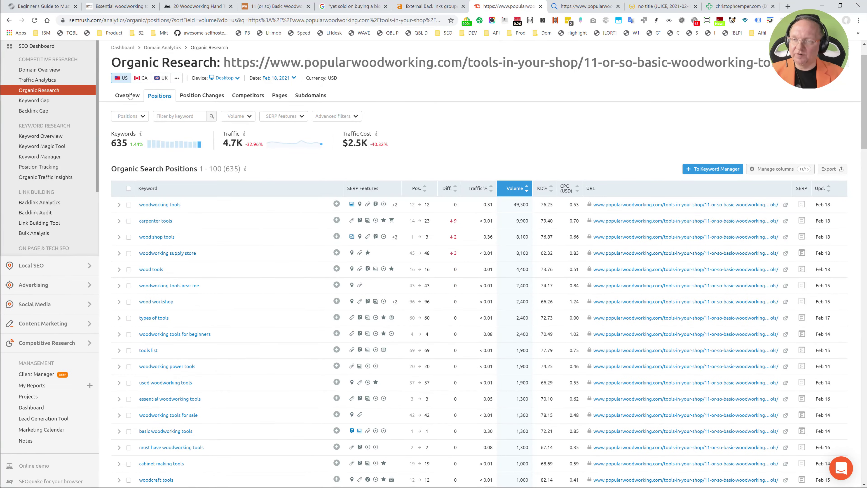
pyautogui.click(130, 96)
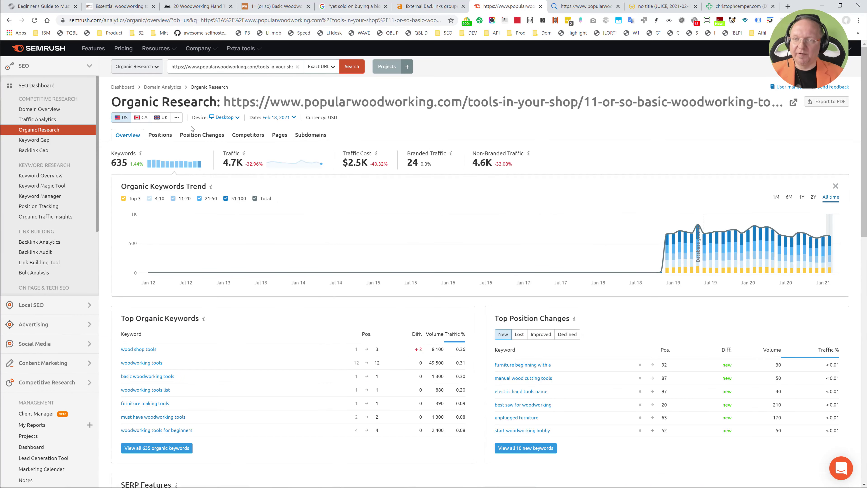
pyautogui.scroll(-3, 347, 134)
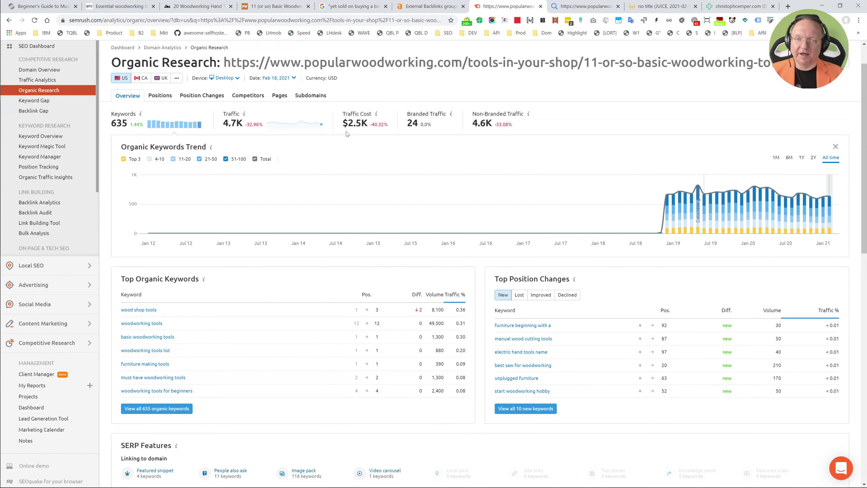
pyautogui.scroll(3, 342, 102)
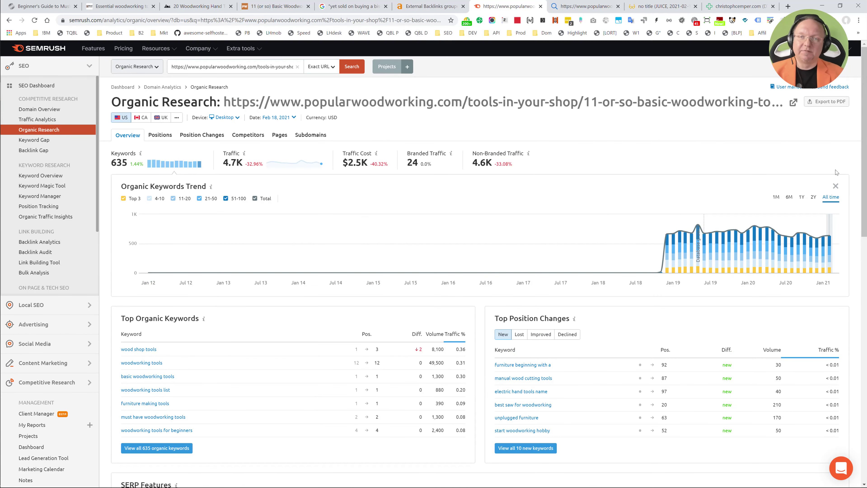
pyautogui.click(603, 3)
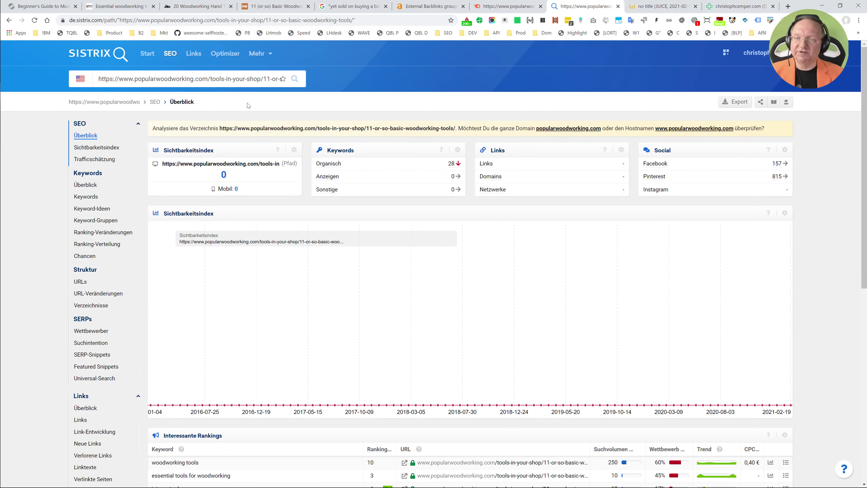
# Dismiss the URL comparison suggestions and switch Sistrix's ranking database to Germany
pyautogui.scroll(-7, 205, 363)
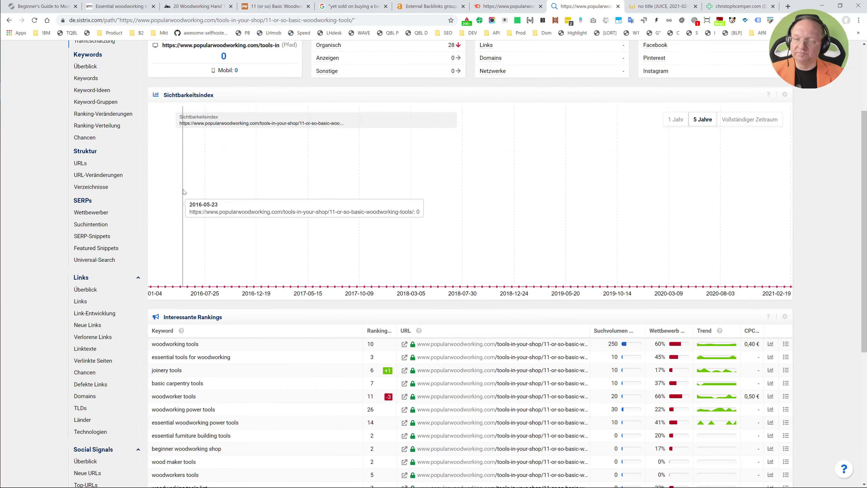
pyautogui.scroll(6, 205, 364)
pyautogui.scroll(-1, 204, 363)
pyautogui.scroll(-3, 205, 363)
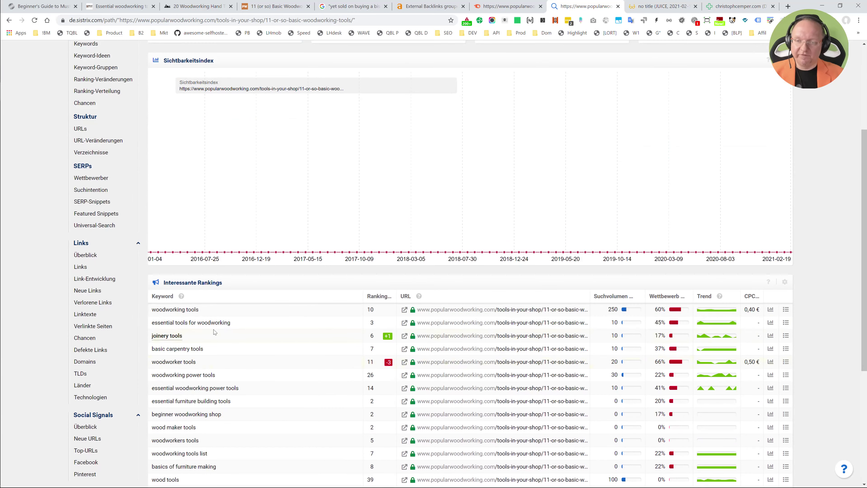
pyautogui.scroll(5, 232, 410)
pyautogui.click(471, 117)
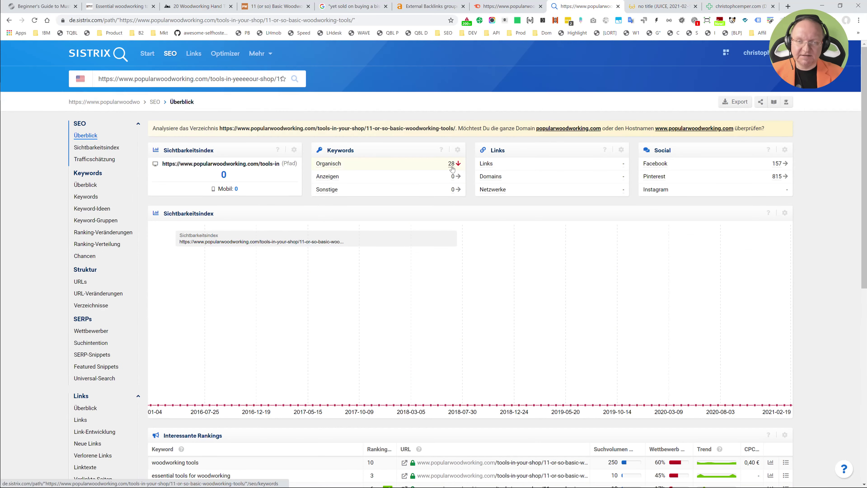
pyautogui.click(84, 81)
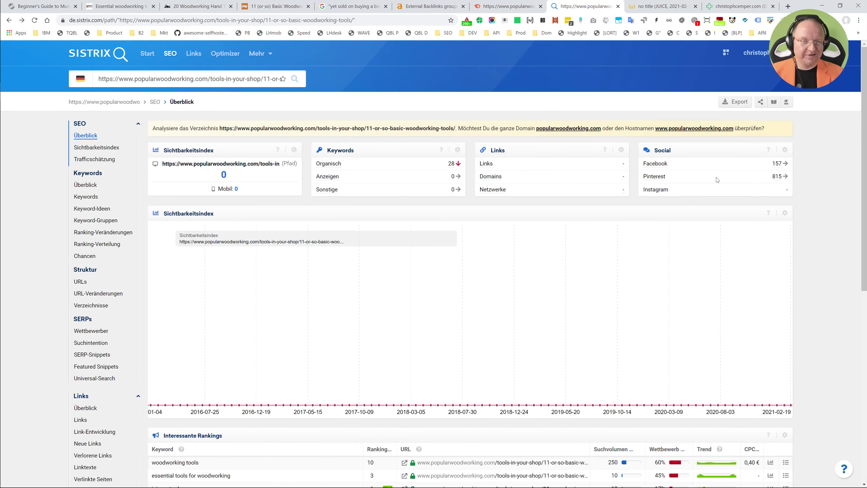
# Compare the German rankings with SEMrush's figures, then switch Sistrix back to the USA database
pyautogui.scroll(-8, 718, 179)
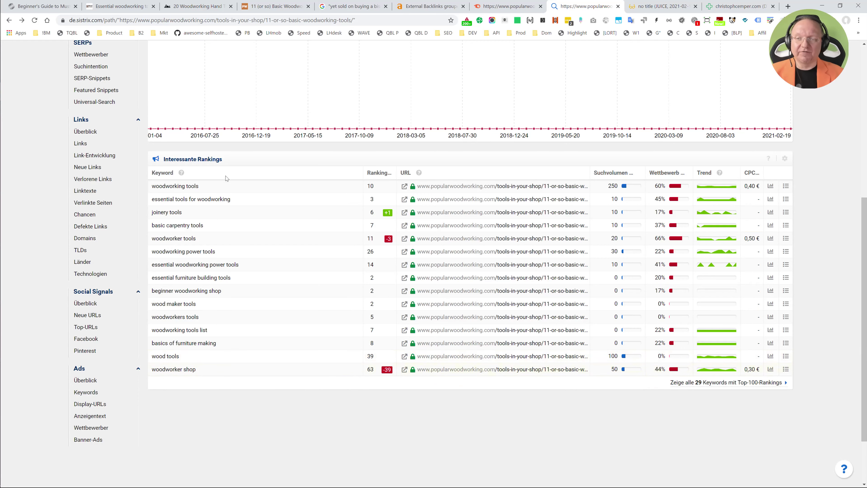
pyautogui.scroll(5, 306, 352)
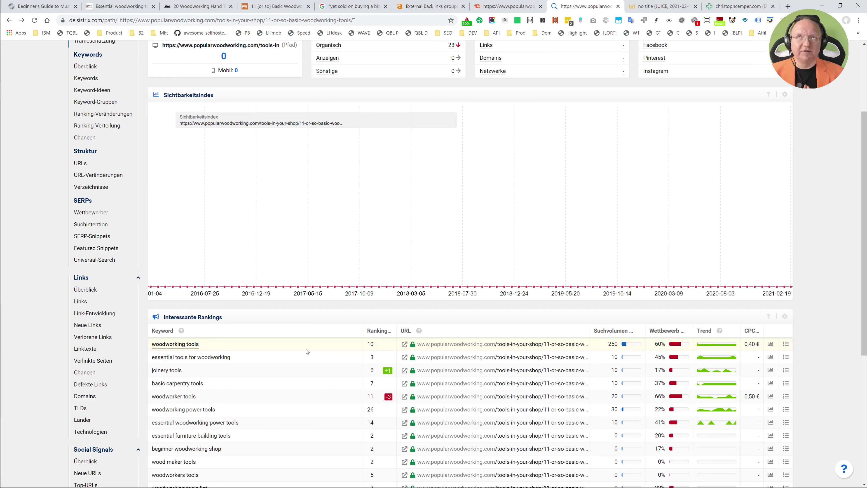
pyautogui.scroll(-3, 341, 239)
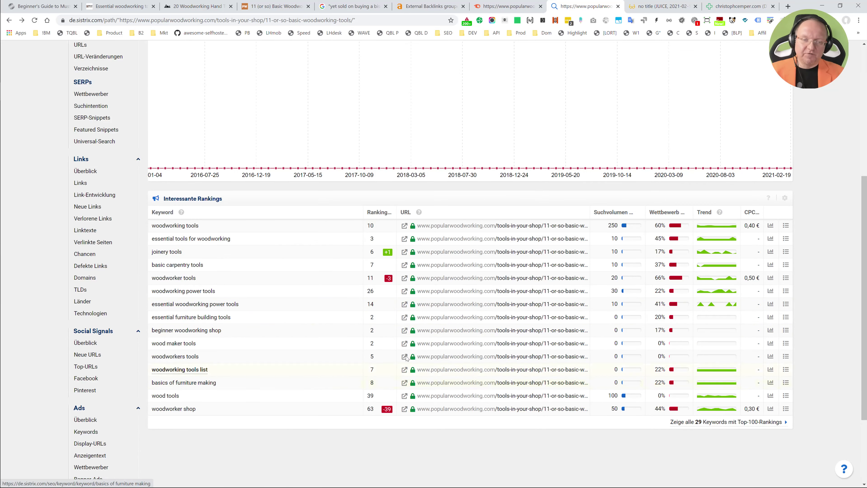
pyautogui.scroll(6, 444, 402)
pyautogui.click(537, 3)
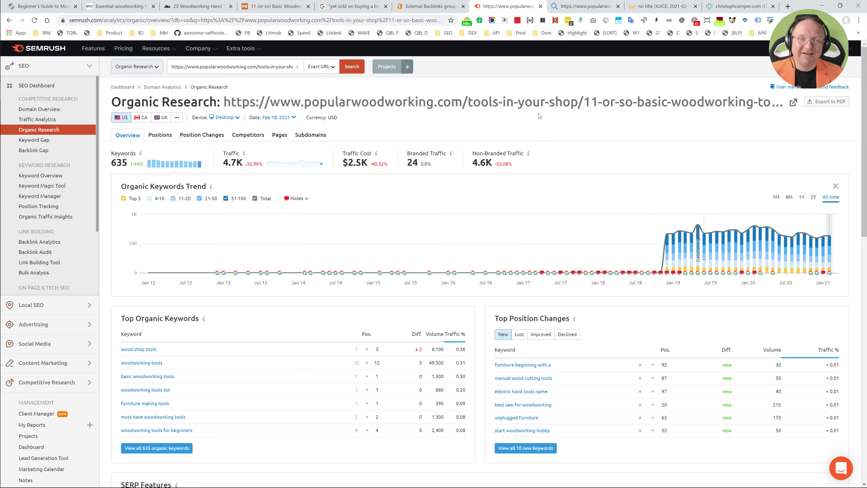
pyautogui.click(580, 6)
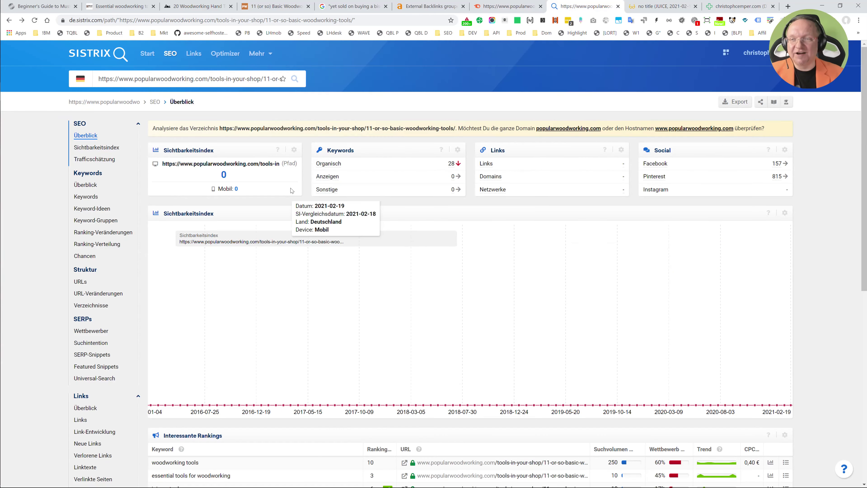
pyautogui.click(78, 86)
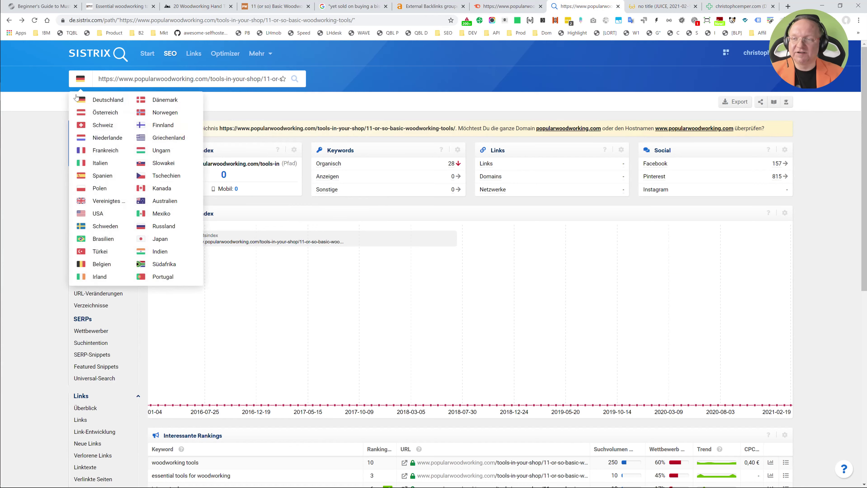
pyautogui.click(105, 215)
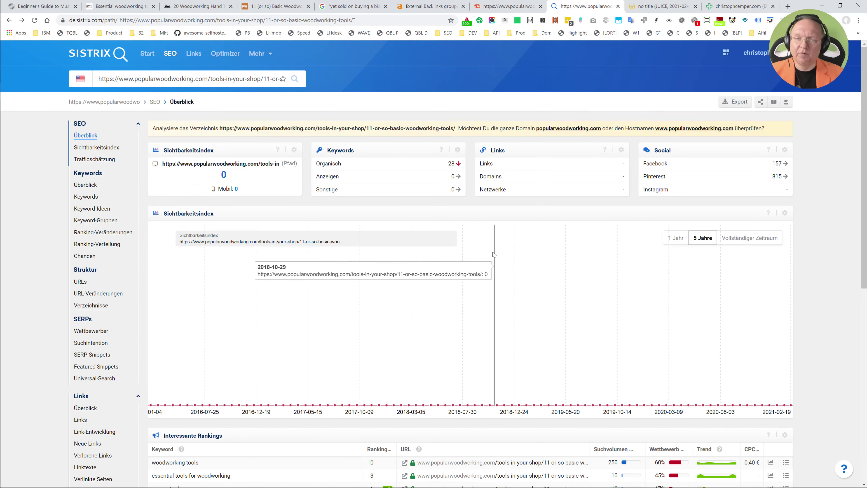
# Replace the article URL with the popularwoodworking.com domain and run the Sistrix analysis
pyautogui.scroll(-10, 235, 164)
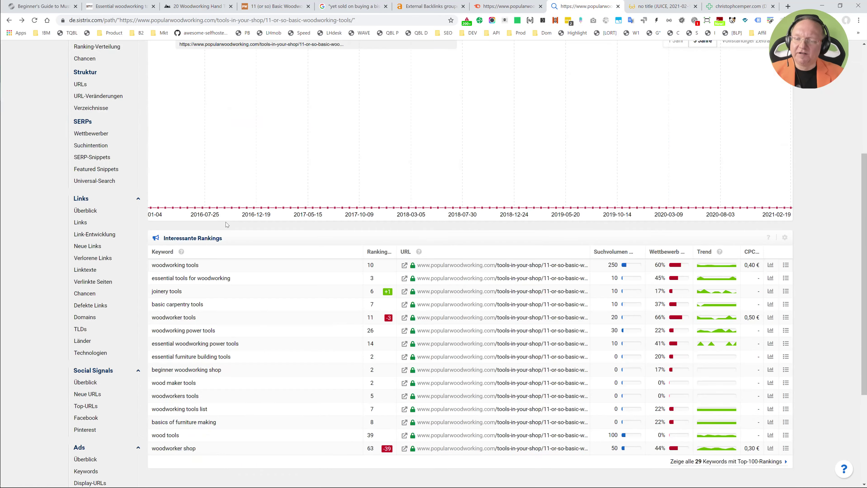
pyautogui.scroll(10, 261, 237)
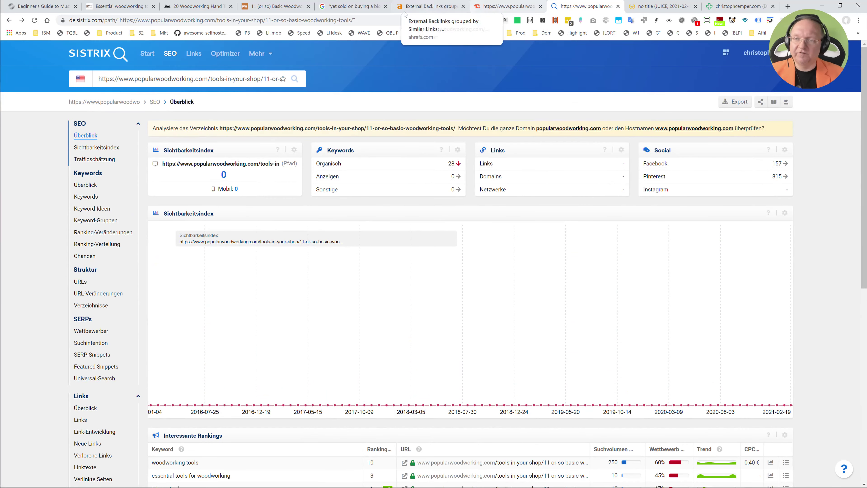
pyautogui.tripleClick(199, 81)
pyautogui.write('https://www.popularwoodworking.com')
pyautogui.press('Return')
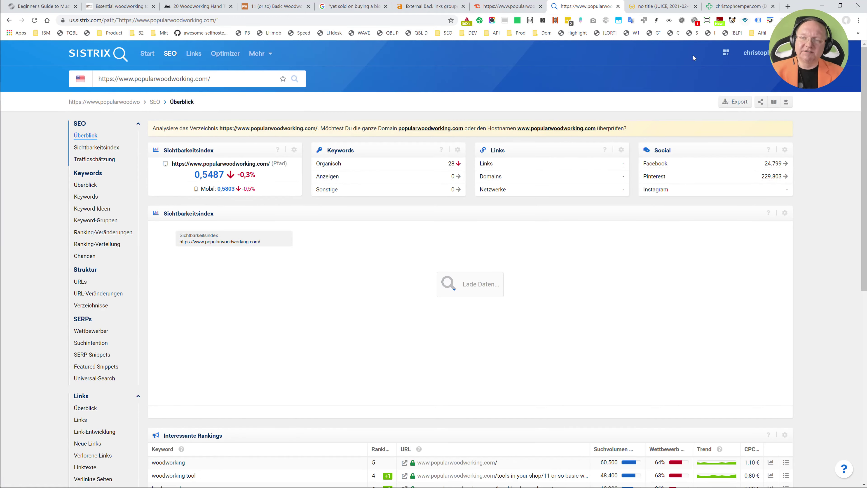
# Run SEMrush organic research on the popularwoodworking.com root domain instead of the article URL
pyautogui.click(535, 4)
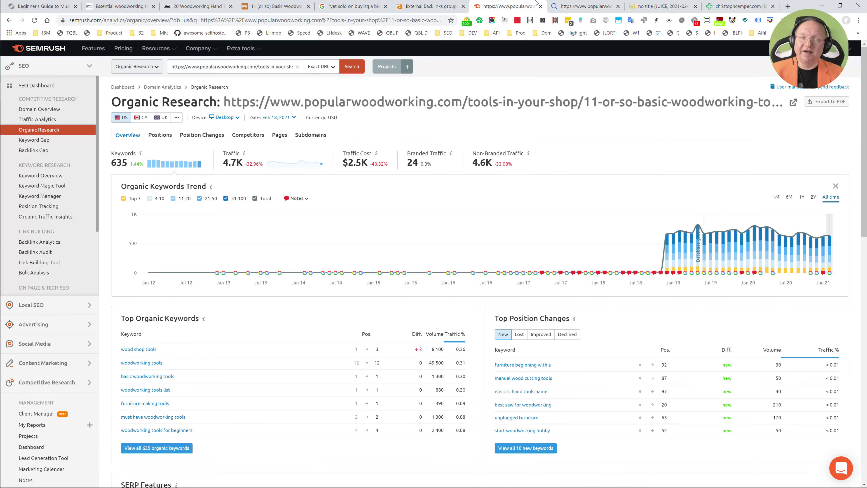
pyautogui.click(208, 71)
pyautogui.hotkey('ctrl', 'a')
pyautogui.write('https://www.popularwoodworking.com/')
pyautogui.press('Return')
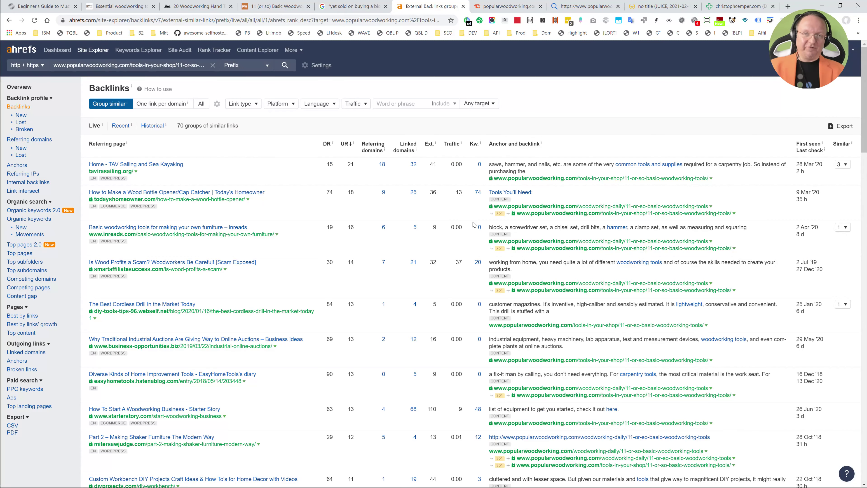
# Compare the domain figures across Sistrix, SEMrush and the Ahrefs backlinks list, ending on SEMrush
pyautogui.click(585, 6)
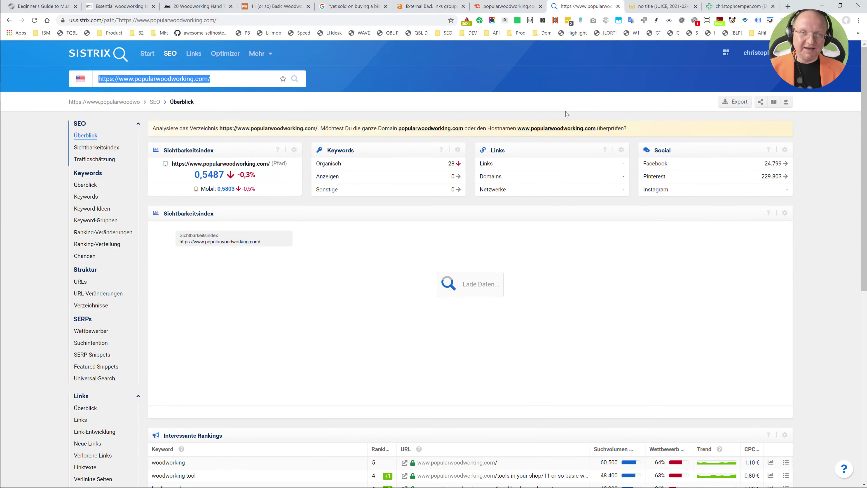
pyautogui.click(515, 7)
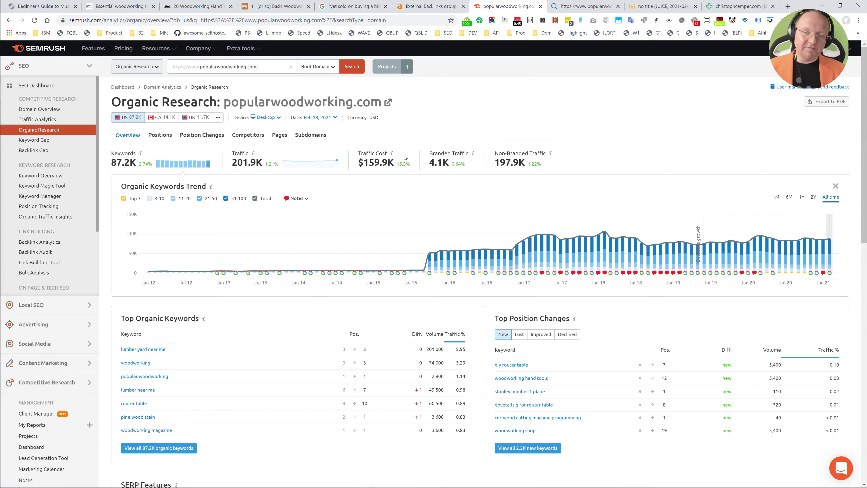
pyautogui.click(443, 3)
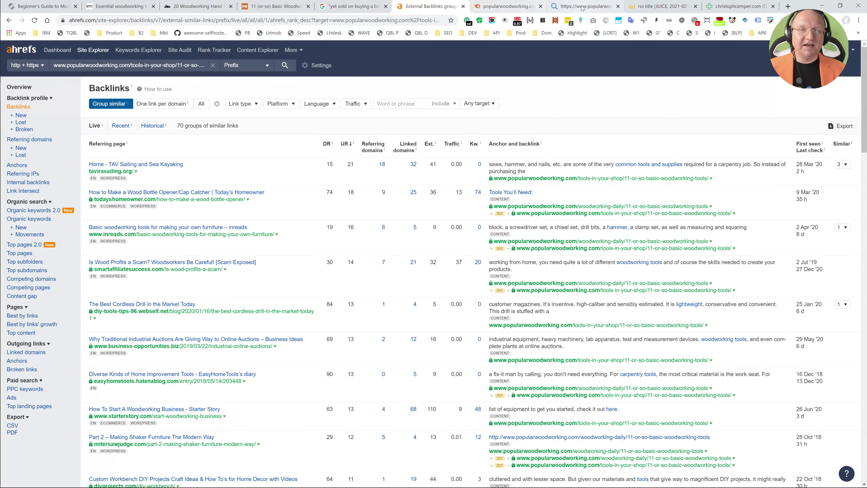
pyautogui.click(583, 8)
pyautogui.click(498, 10)
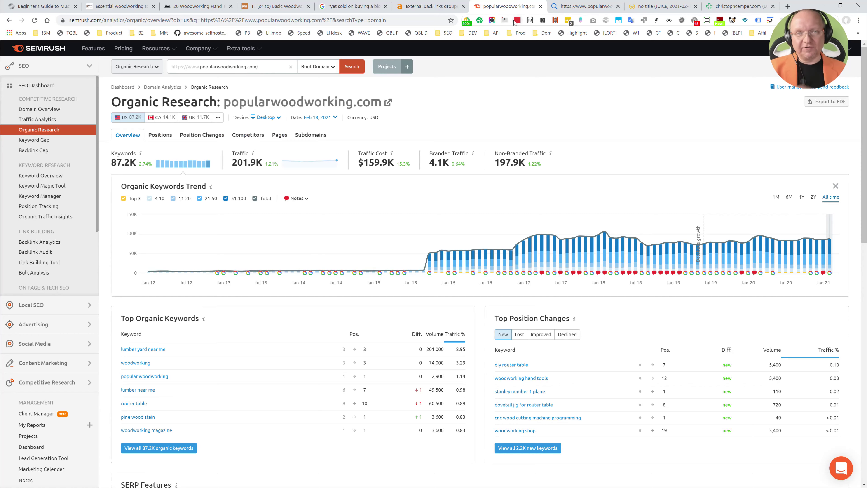
# Re-run LinkResearchTools' bulk URL report for the article, bringing up the Full Analysis setup form
pyautogui.click(663, 6)
pyautogui.scroll(5, 485, 169)
pyautogui.scroll(-5, 486, 169)
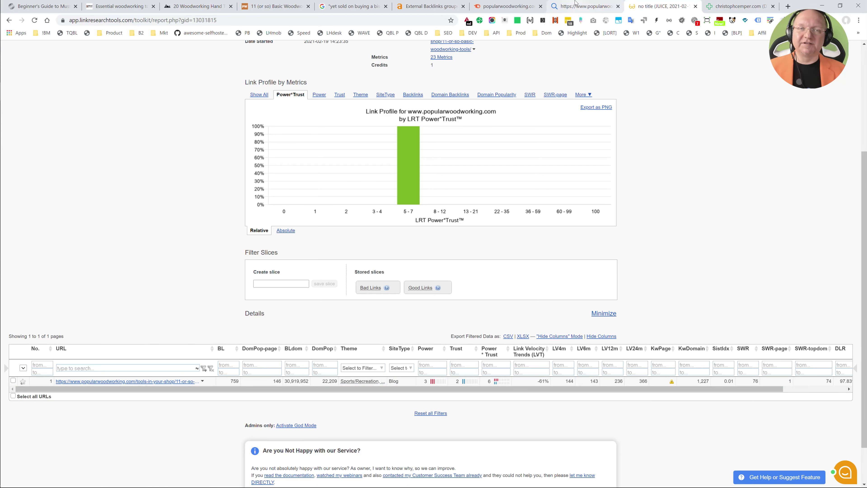
pyautogui.scroll(3, 208, 309)
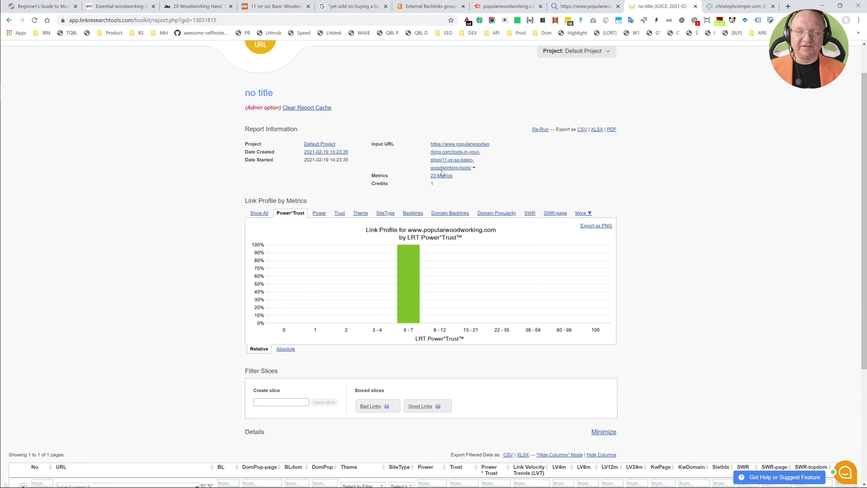
pyautogui.scroll(-3, 535, 160)
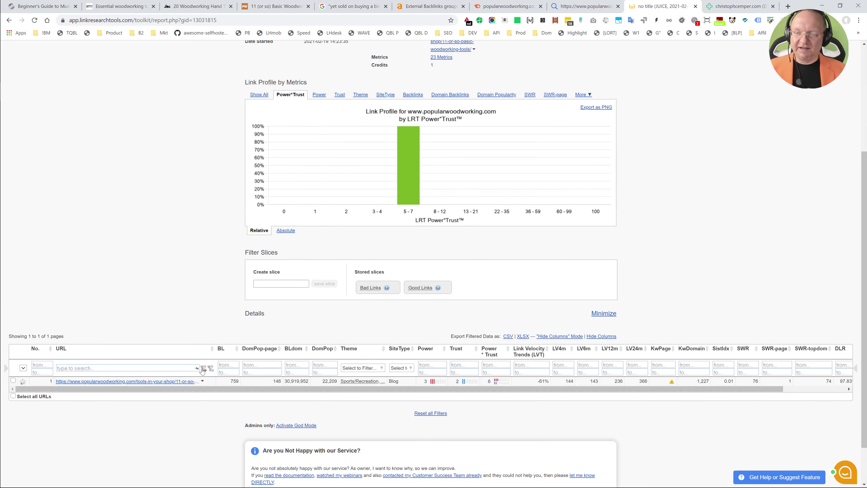
pyautogui.scroll(3, 615, 103)
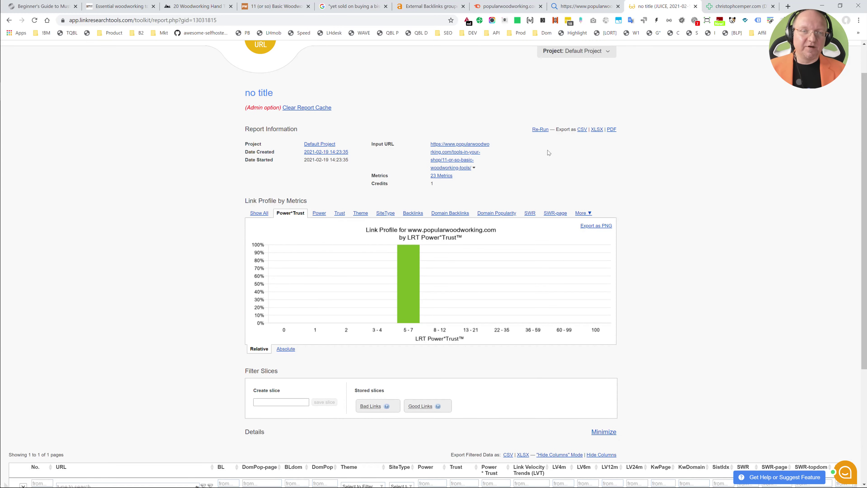
pyautogui.click(540, 130)
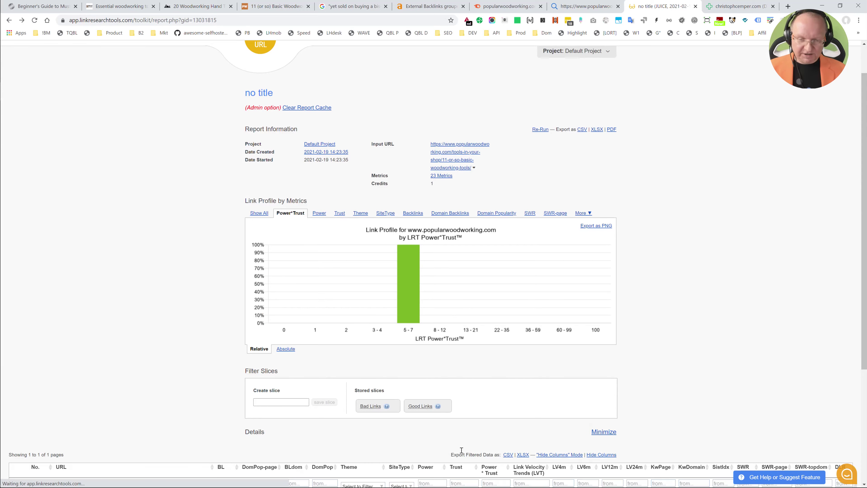
pyautogui.moveTo(526, 340); pyautogui.dragTo(849, 315)
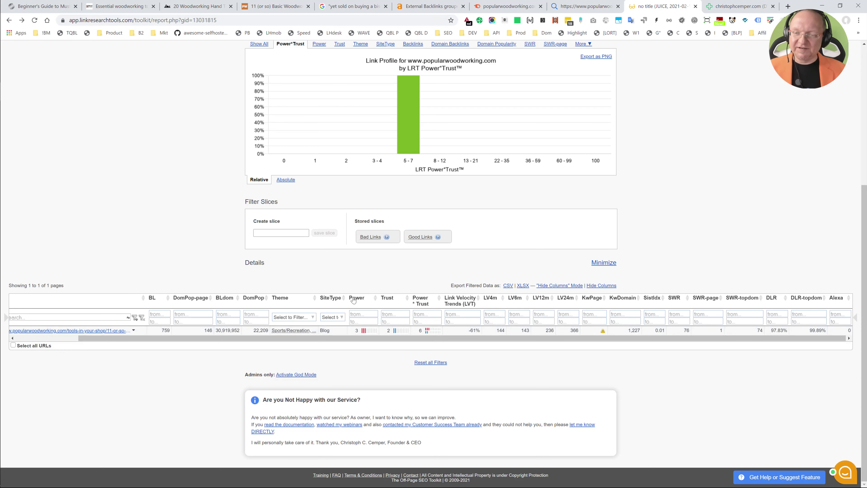
pyautogui.scroll(3, 601, 66)
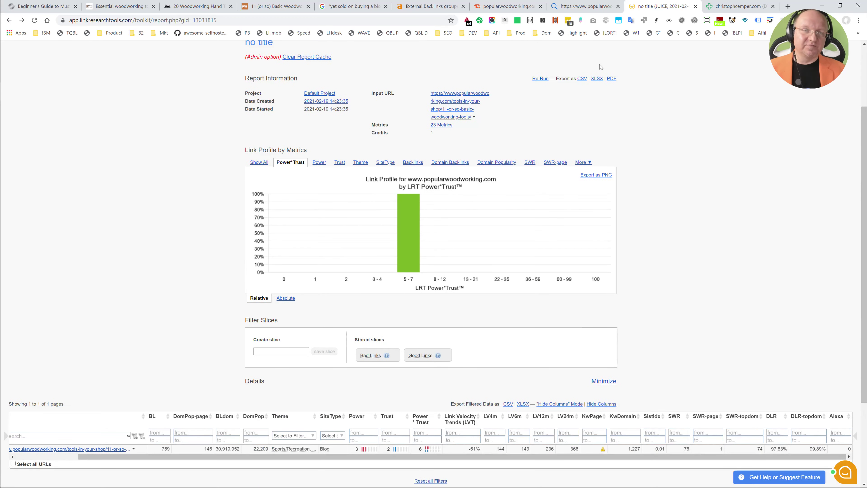
pyautogui.click(540, 79)
pyautogui.scroll(-3, 198, 323)
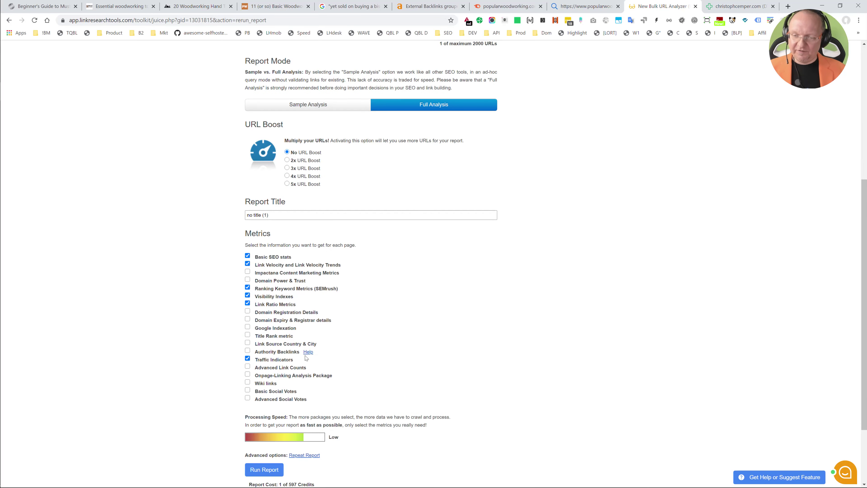
# Show the Traffic Indicators help text, then return to Sistrix's popularwoodworking.com overview
pyautogui.click(303, 361)
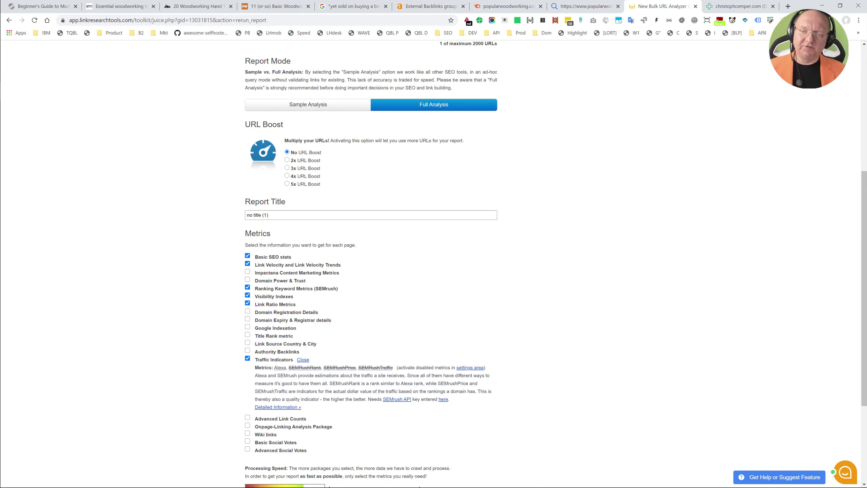
pyautogui.scroll(1, 525, 262)
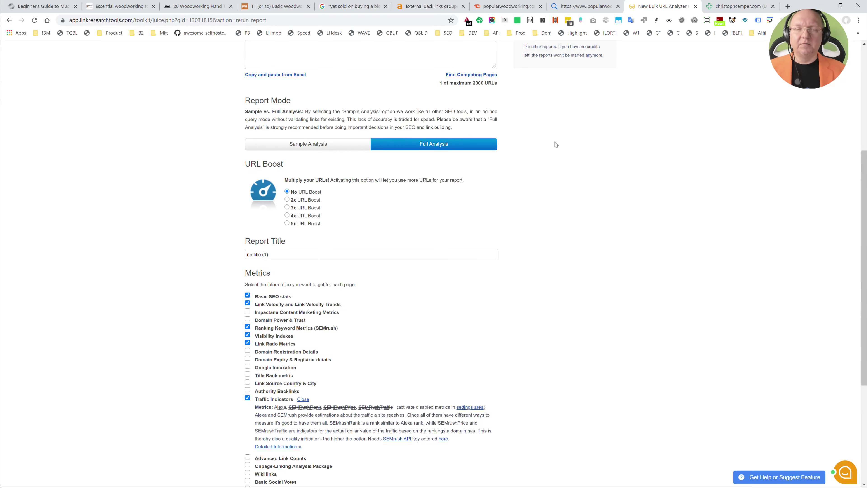
pyautogui.scroll(3, 555, 141)
pyautogui.click(578, 4)
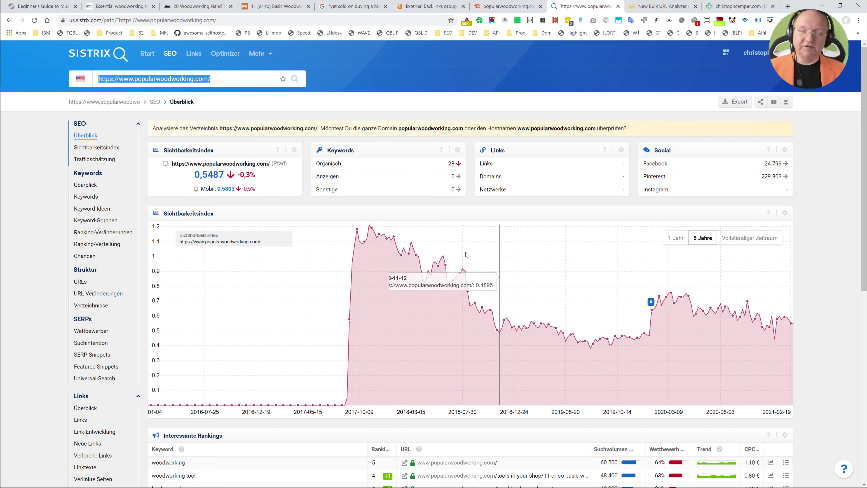
# Open the Ahrefs overview of the article URL for comparison with SEMrush
pyautogui.click(527, 4)
pyautogui.scroll(-3, 433, 110)
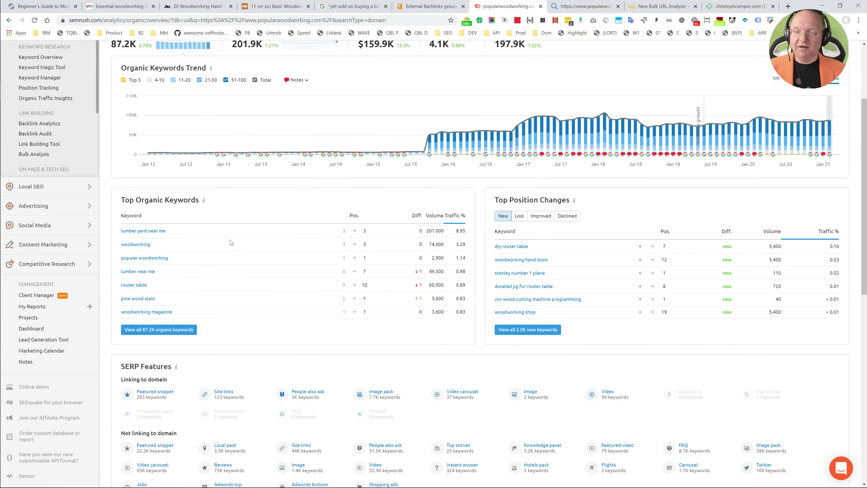
pyautogui.click(435, 5)
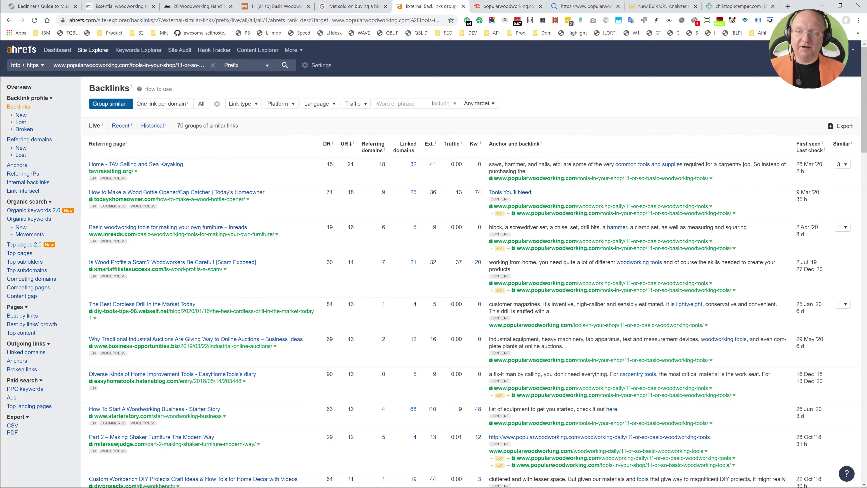
pyautogui.click(23, 92)
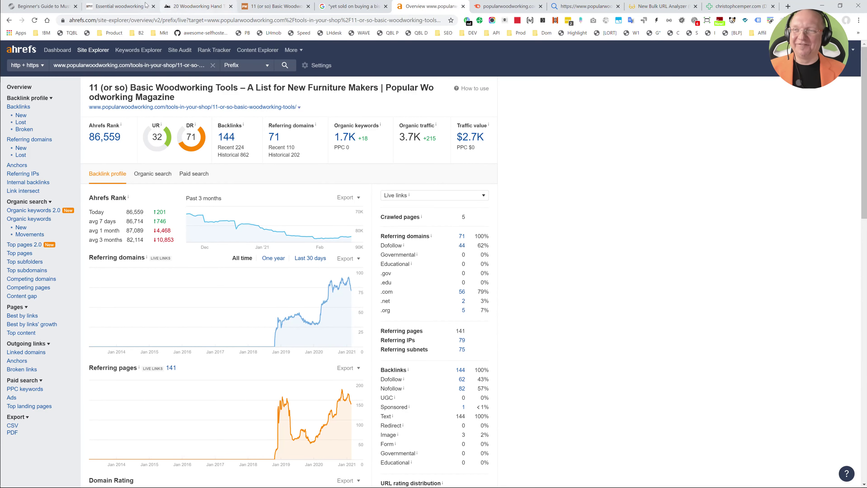
# Return to SEMrush's popularwoodworking.com organic overview and review its keyword trend chart
pyautogui.click(525, 4)
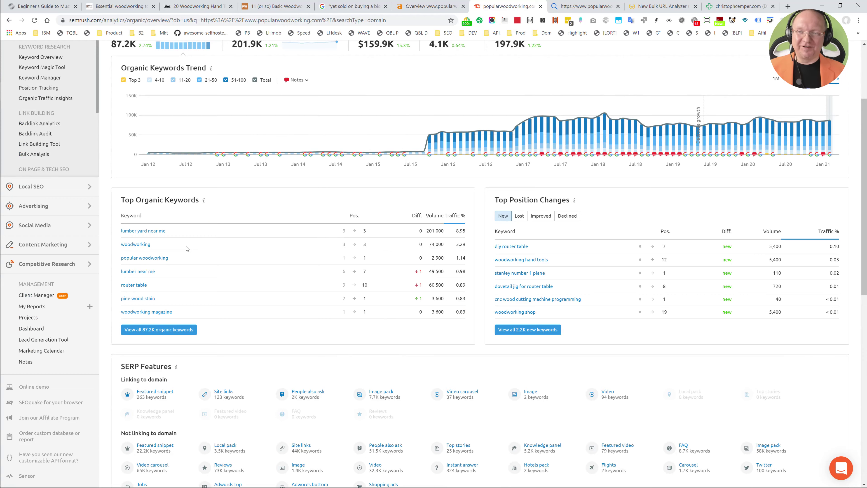
pyautogui.scroll(-2, 187, 248)
pyautogui.scroll(4, 239, 250)
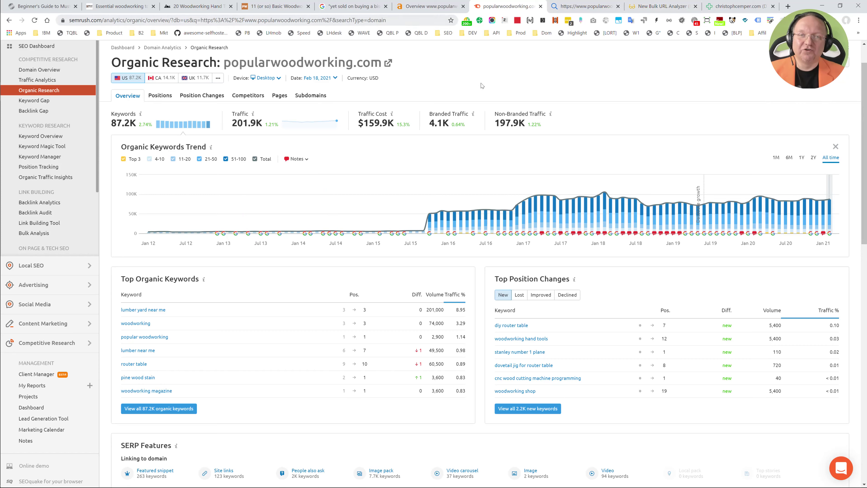
pyautogui.scroll(-2, 515, 110)
pyautogui.scroll(3, 452, 102)
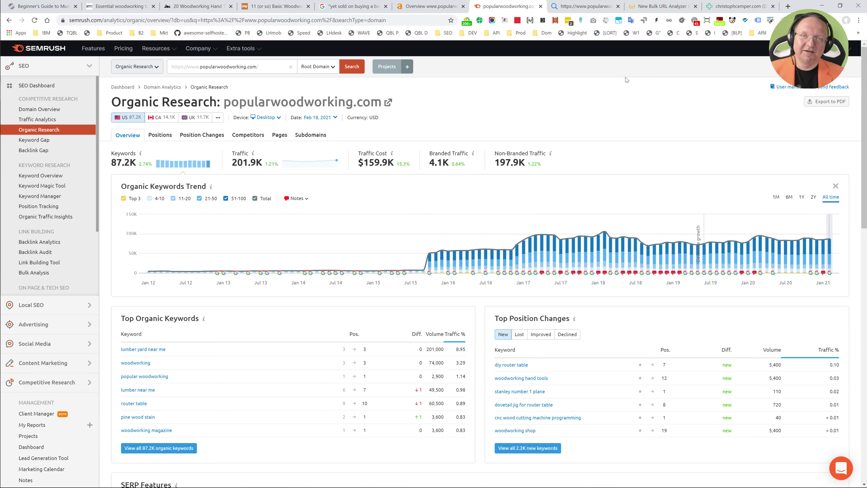
# Glance over the Google results and competing tool-list articles, ending on the Ahrefs article overview
pyautogui.click(352, 6)
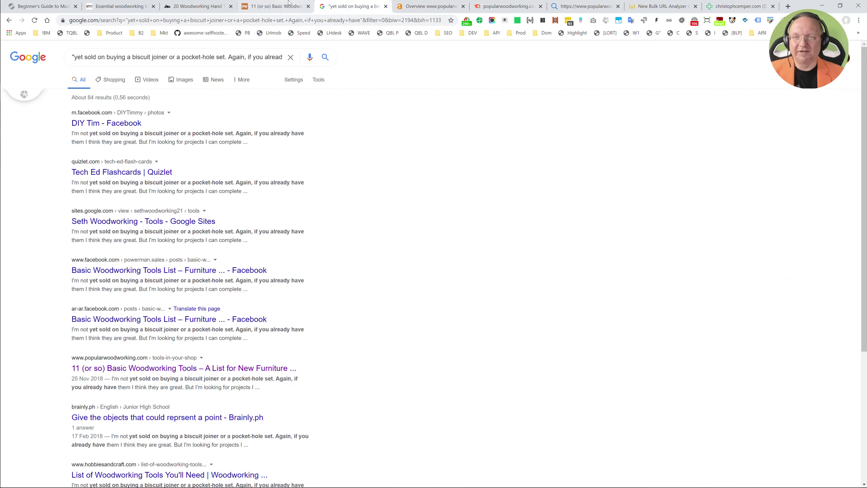
pyautogui.click(275, 6)
pyautogui.click(80, 4)
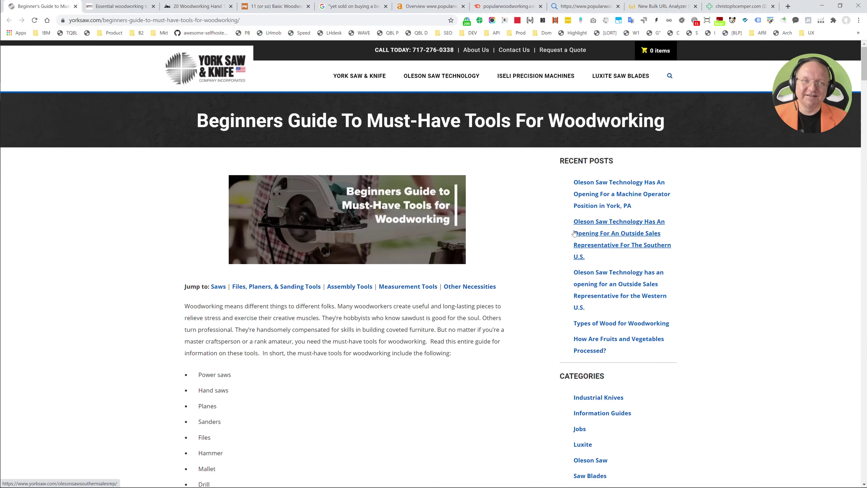
pyautogui.hotkey('alt', 'Tab')
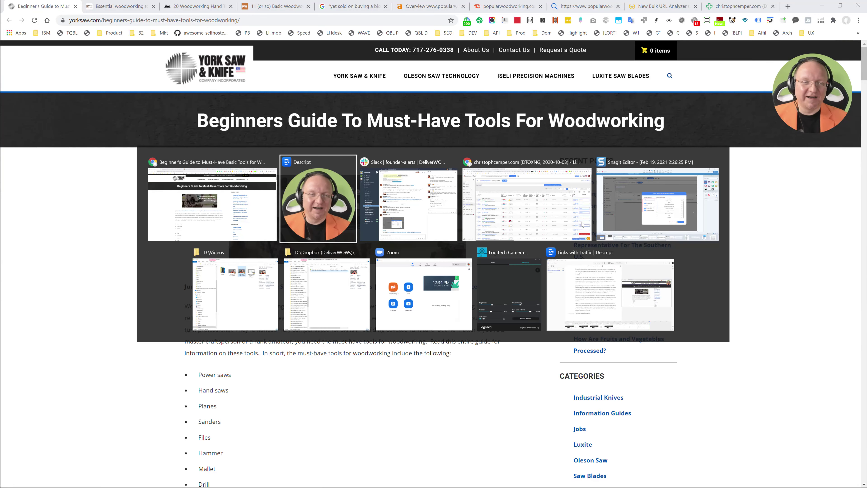
pyautogui.hotkey('alt', 'shift', 'Tab')
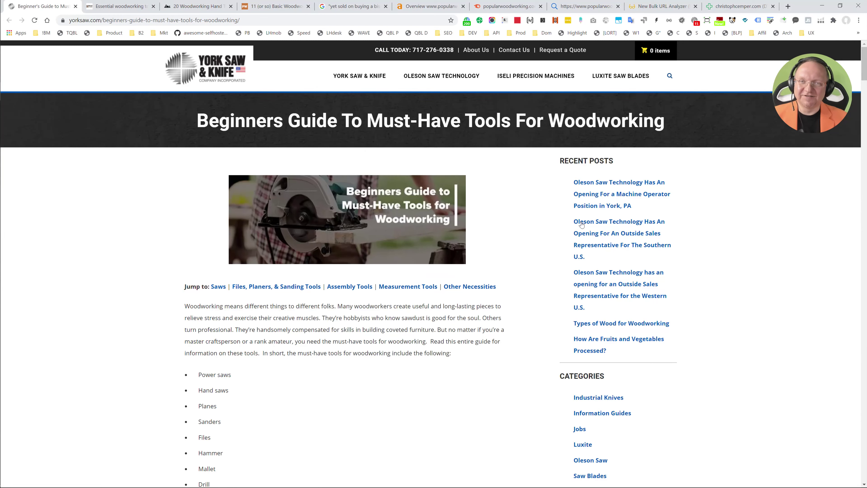
pyautogui.click(431, 6)
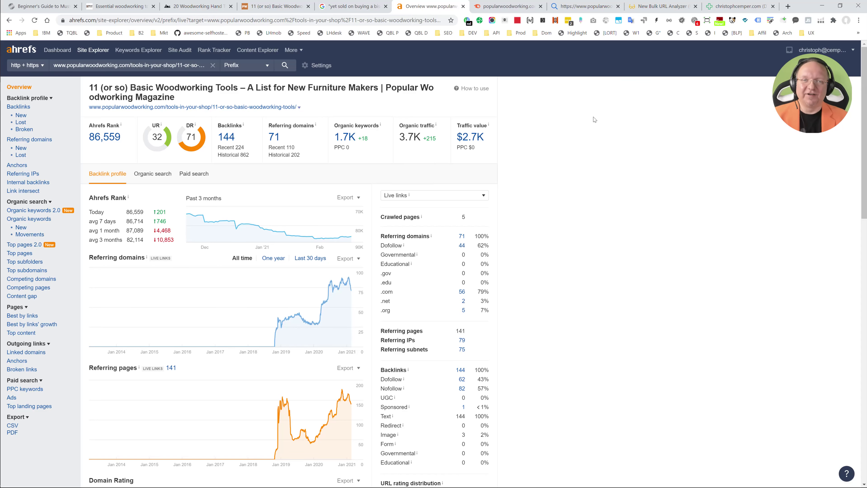
# Close the finished SEO tool tab and open the personal site's Domain Overview in LinkResearchTools
pyautogui.hotkey('ctrl', 'w')
pyautogui.hotkey('ctrl', 'w')
pyautogui.hotkey('ctrl', 'w')
pyautogui.hotkey('ctrl', 'w')
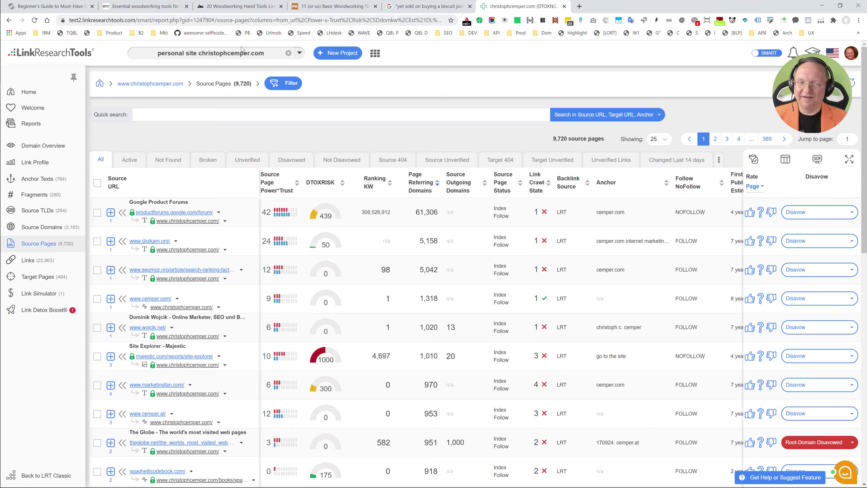
pyautogui.scroll(-2, 434, 311)
pyautogui.scroll(1, 436, 174)
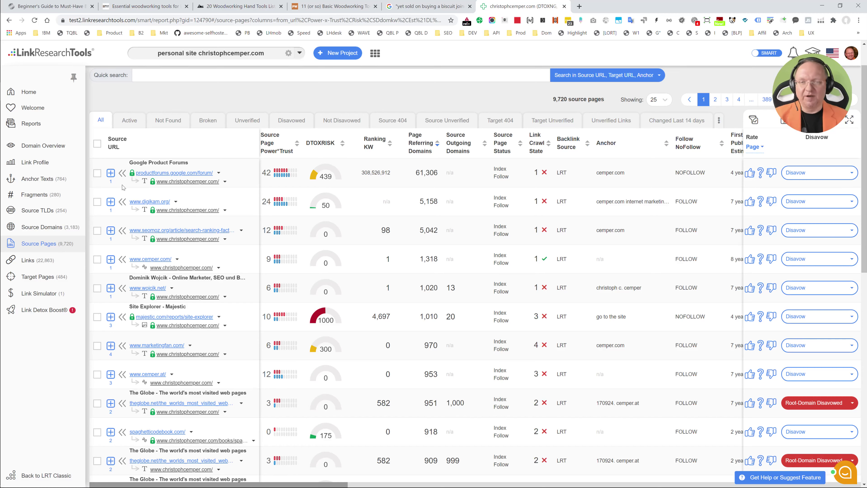
pyautogui.scroll(-3, 493, 245)
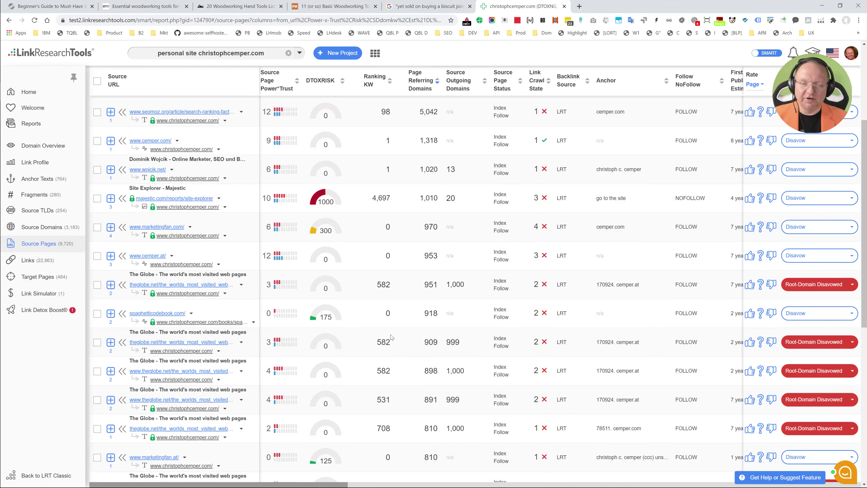
pyautogui.scroll(3, 448, 229)
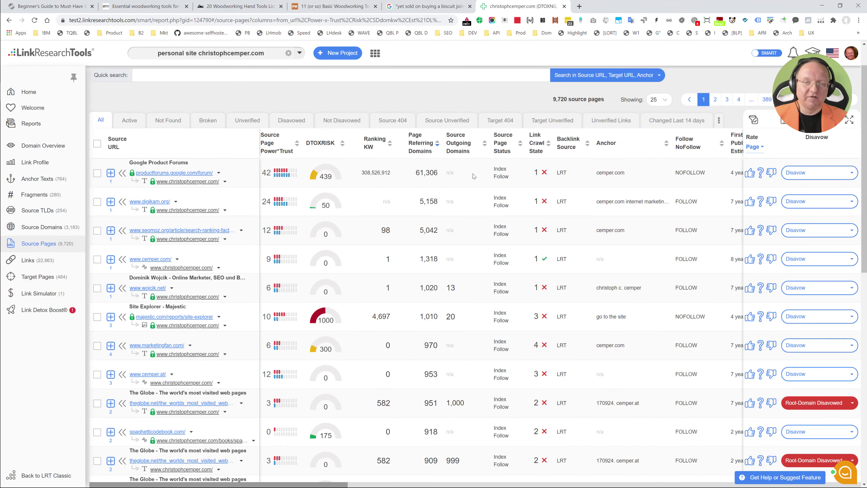
pyautogui.scroll(-12, 478, 308)
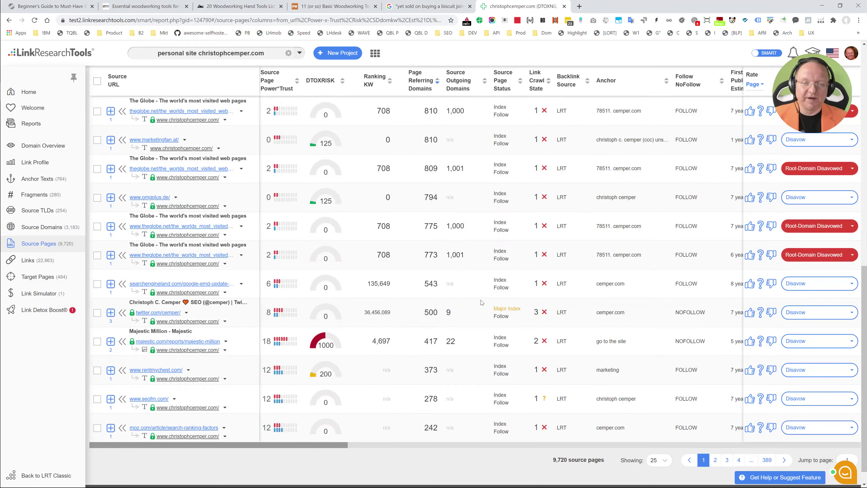
pyautogui.scroll(15, 427, 134)
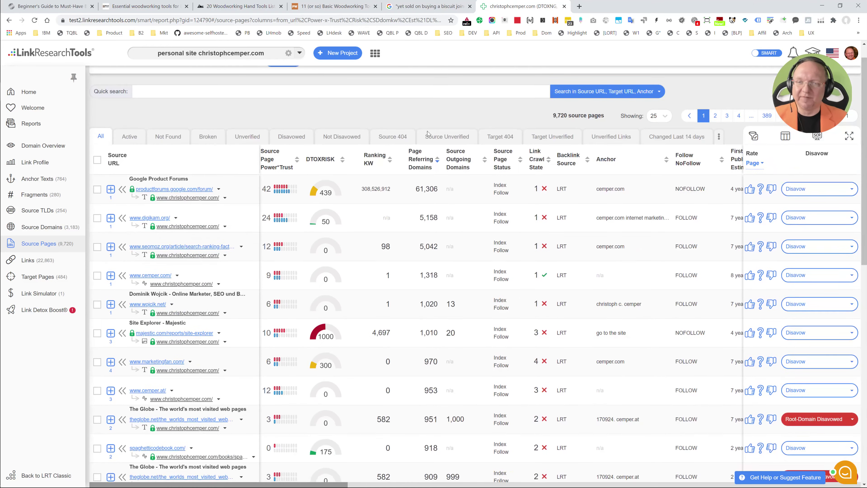
pyautogui.click(43, 145)
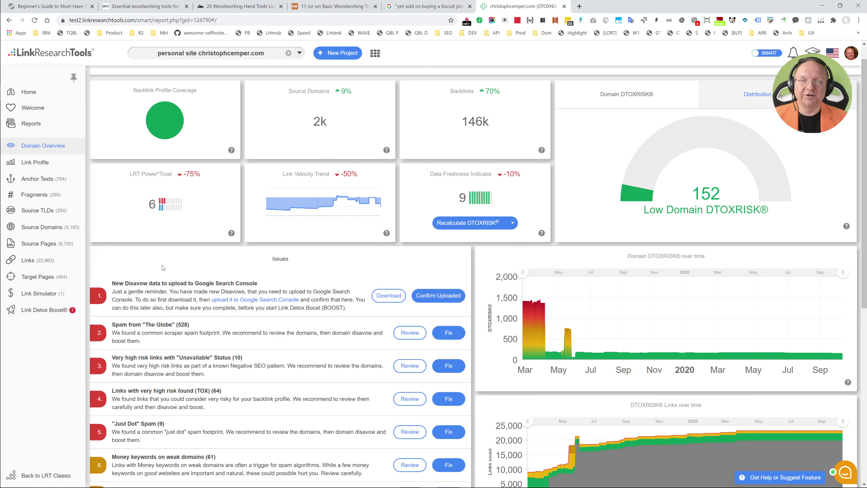
# Close the Google results and Wood and Shop tabs, showing Wood Create's beginner tools article
pyautogui.moveTo(240, 148)
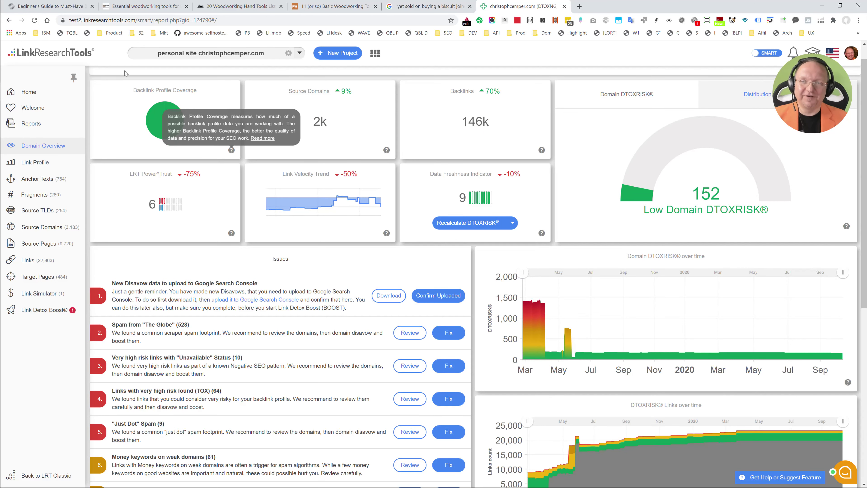
pyautogui.click(441, 4)
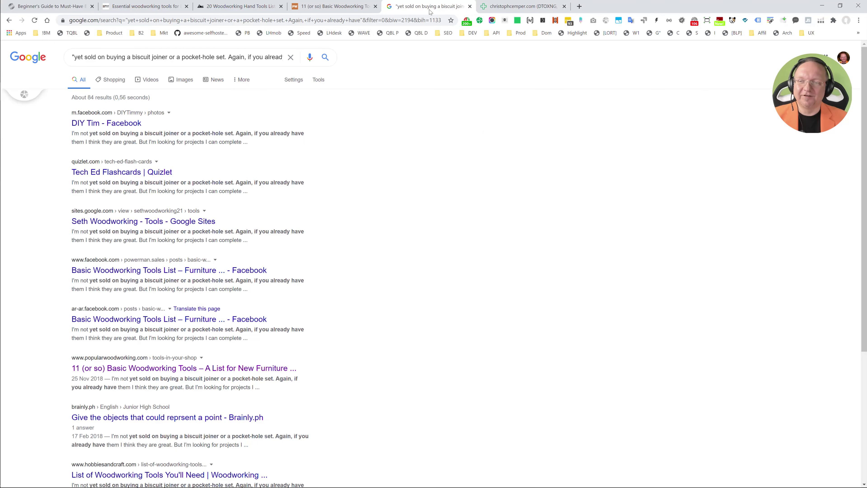
pyautogui.click(470, 6)
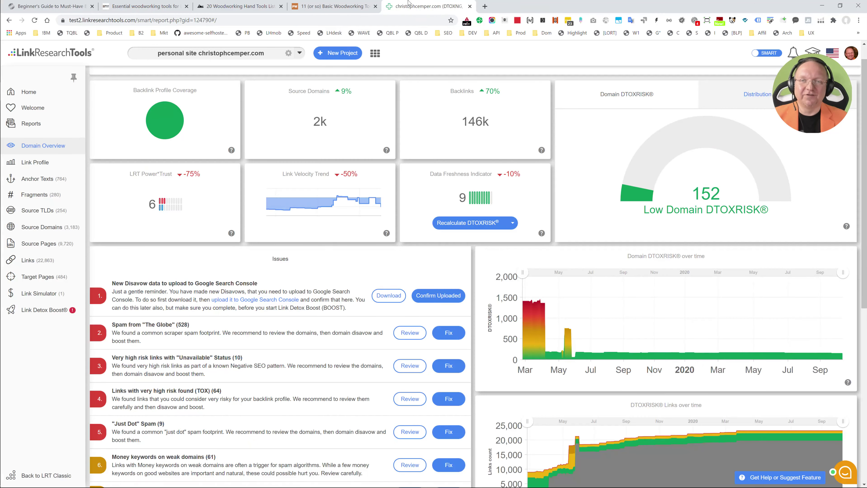
pyautogui.click(363, 5)
pyautogui.click(279, 4)
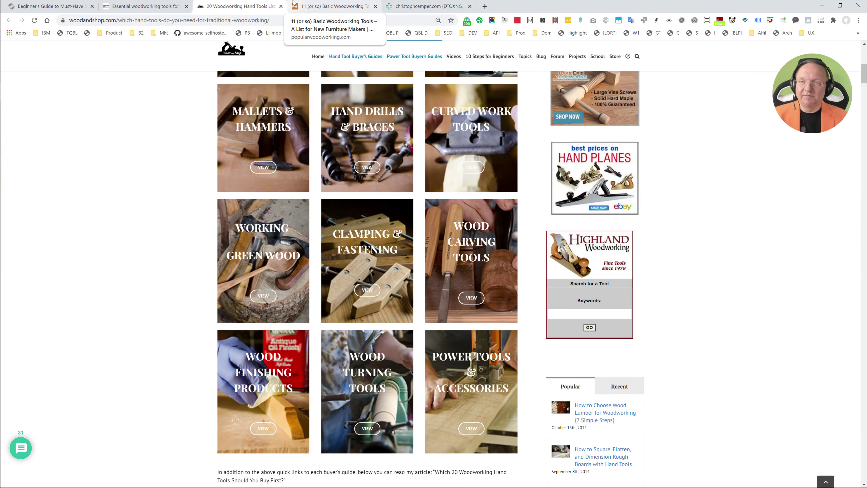
pyautogui.click(281, 6)
pyautogui.click(166, 3)
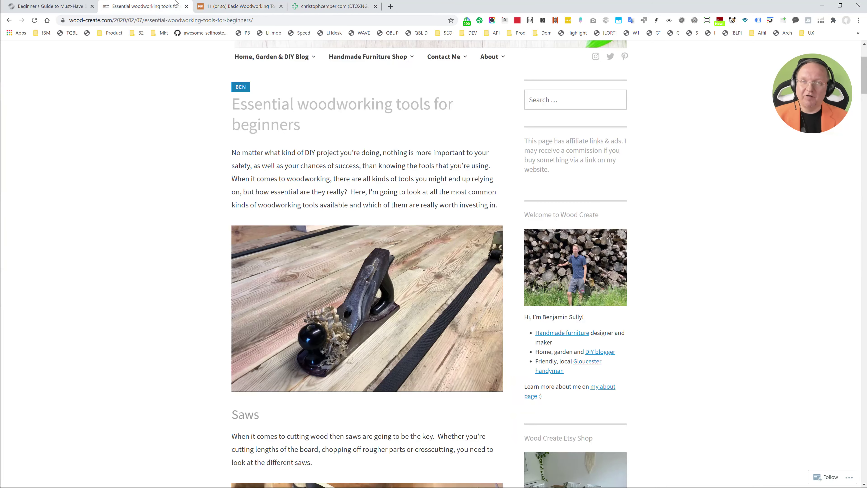